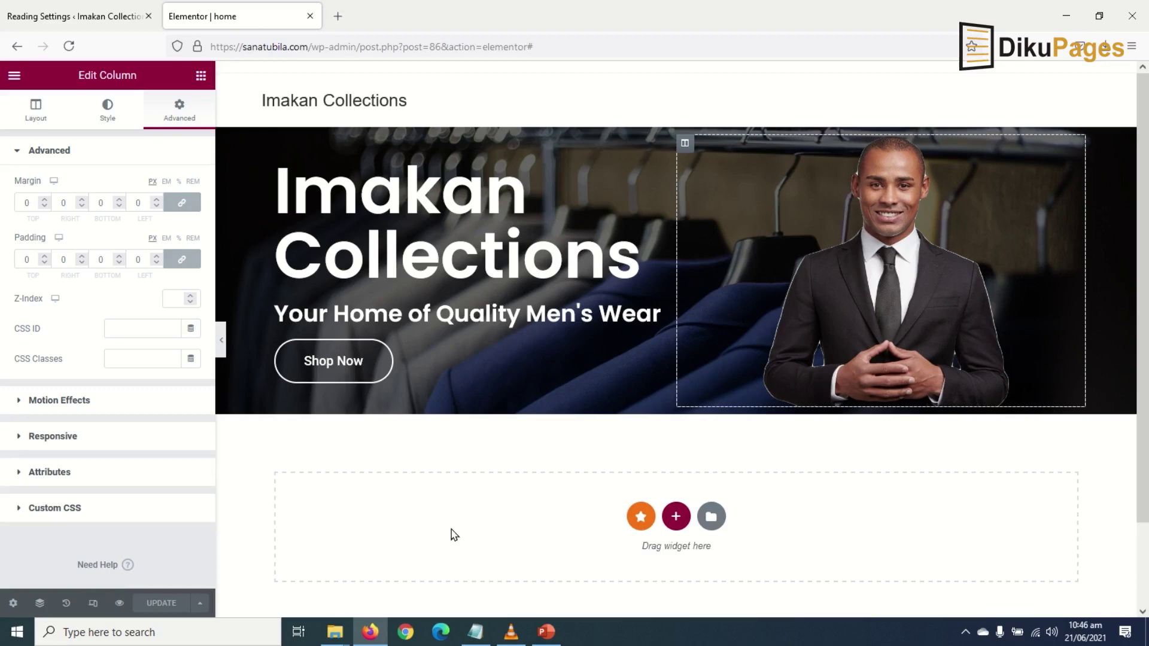
# Step: Add a new single-column section below the hero banner
pyautogui.scroll(-2, 455, 534)
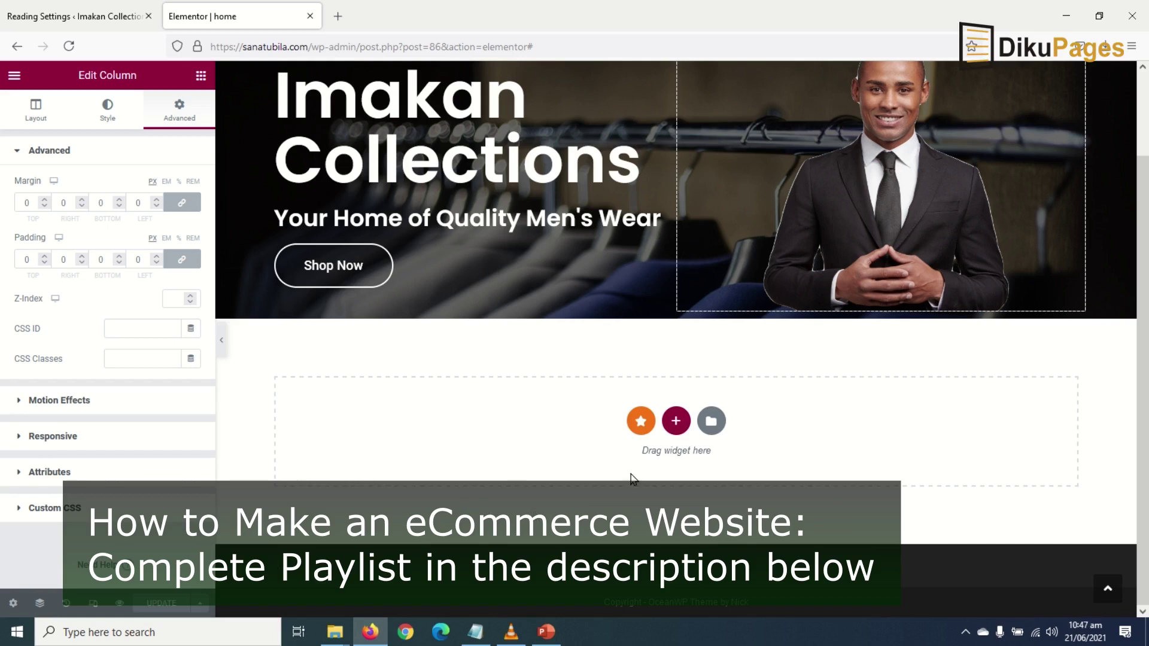
pyautogui.click(672, 422)
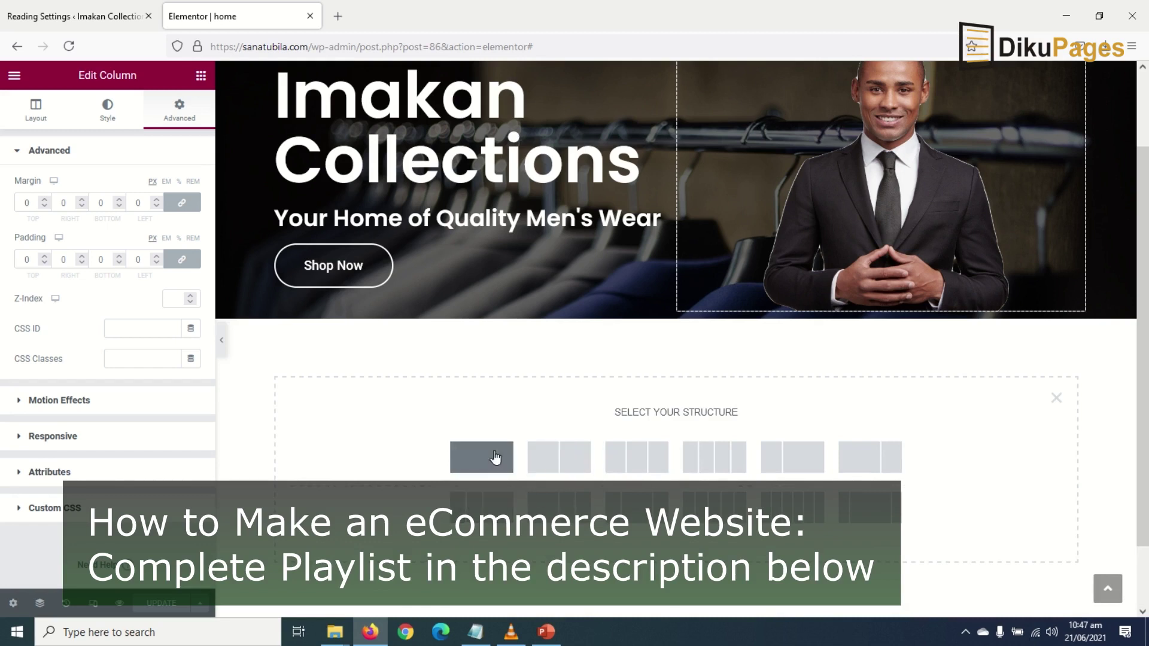
pyautogui.click(477, 464)
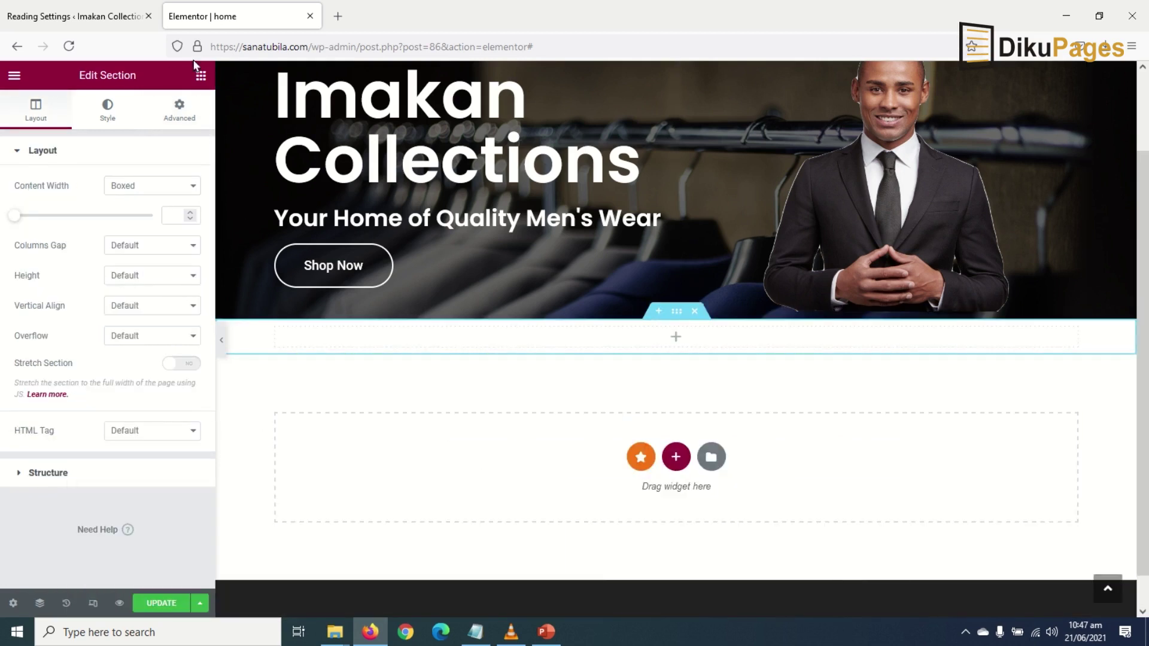
# Step: Find the heading widgets and place a Premium Dual Heading in the new empty section
pyautogui.click(199, 76)
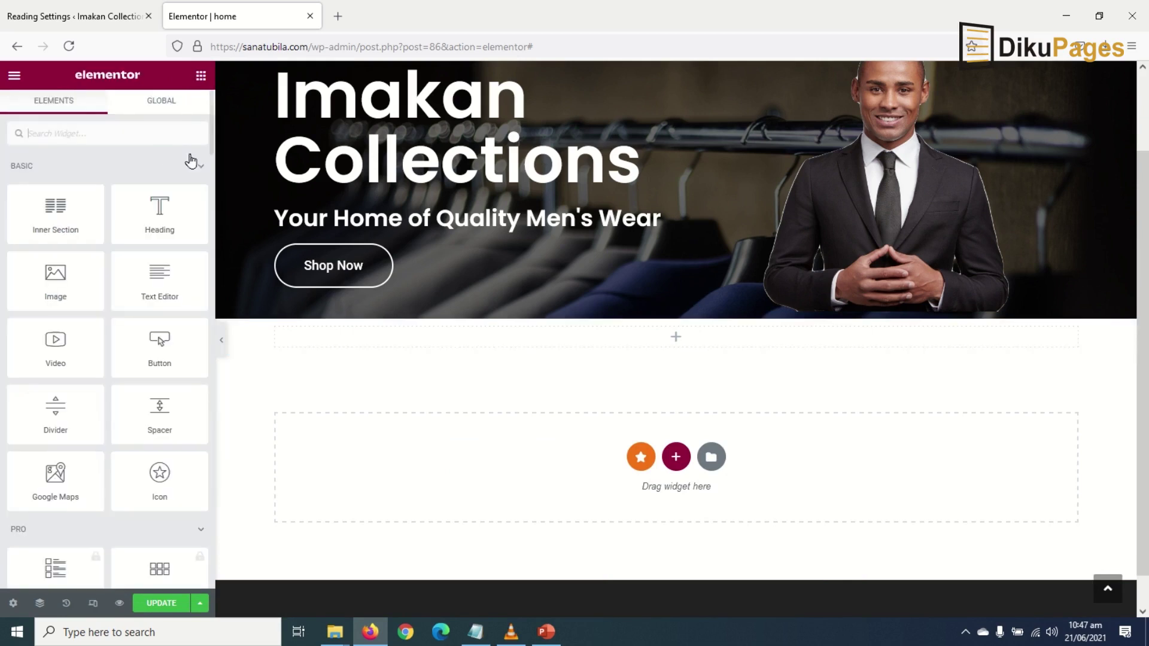
pyautogui.click(116, 136)
pyautogui.write('heading')
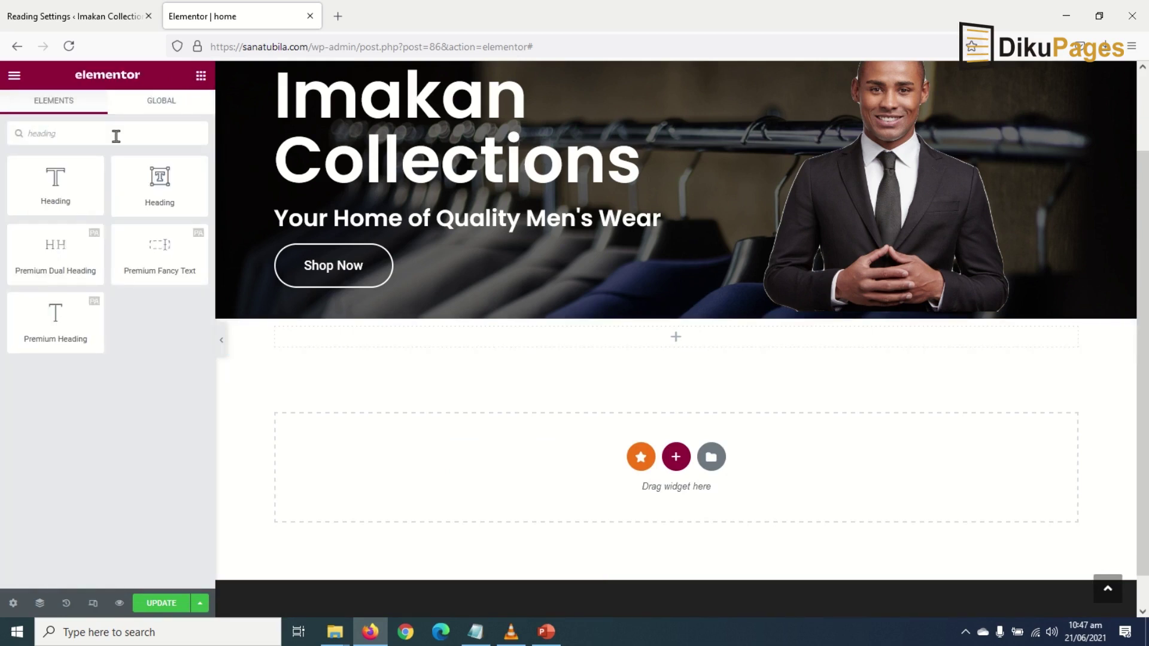
pyautogui.moveTo(43, 245); pyautogui.dragTo(505, 339)
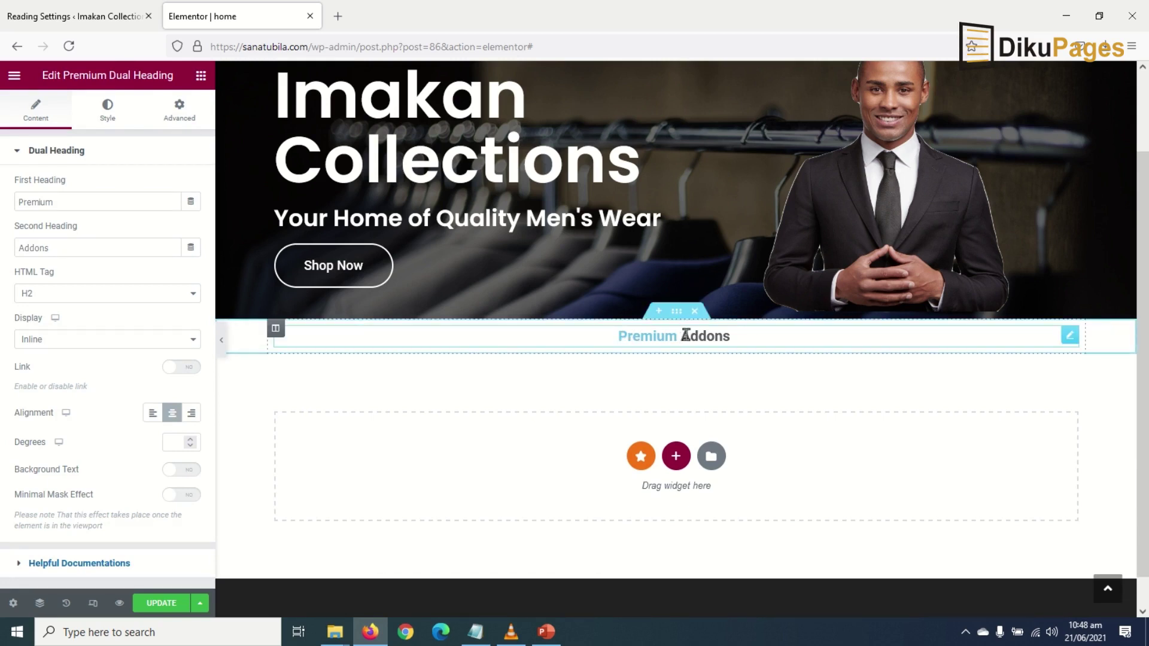
# Step: Set the dual heading's first text to "Featured" and its second text to "Categories"
pyautogui.moveTo(84, 196); pyautogui.dragTo(3, 216)
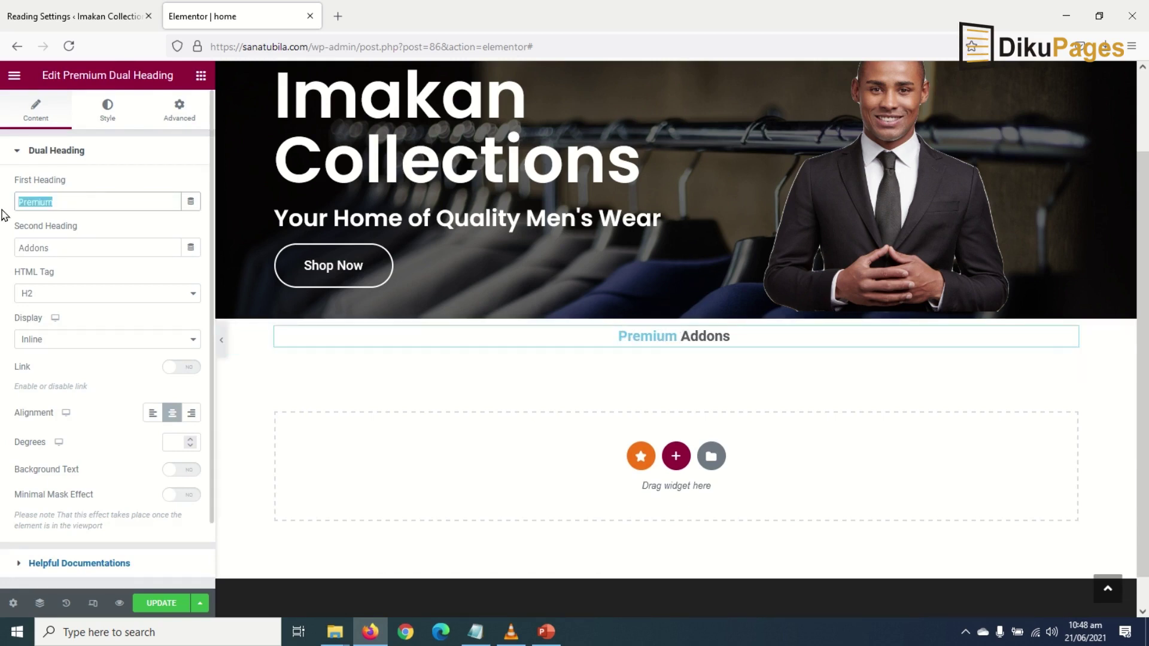
pyautogui.write('Featured')
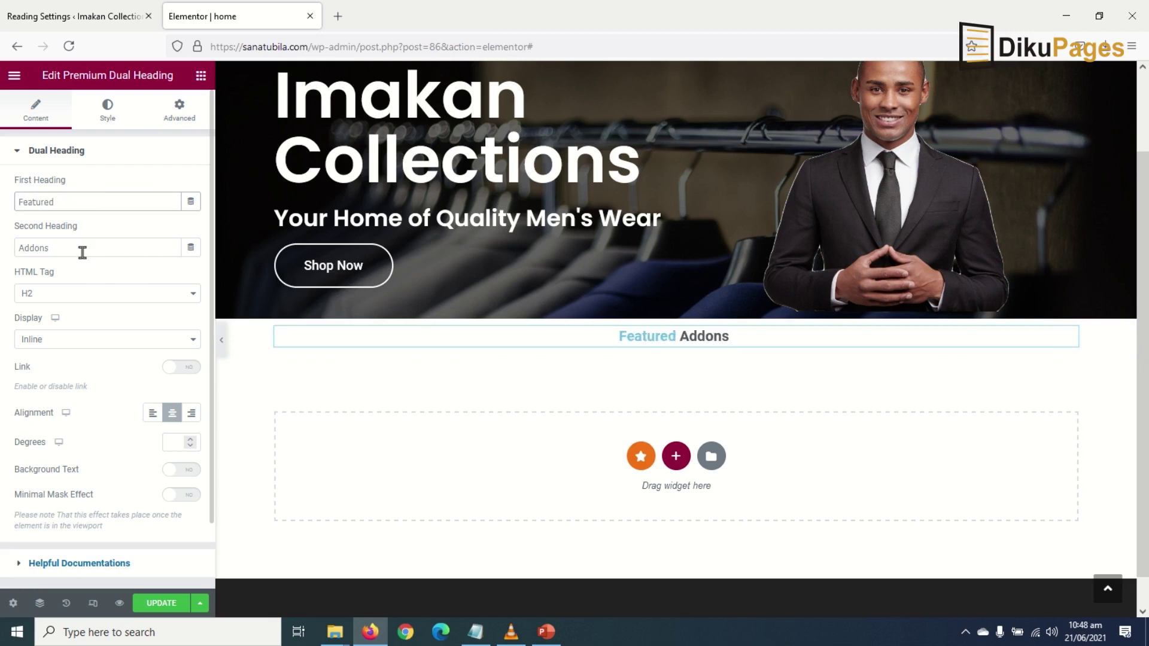
pyautogui.click(99, 234)
pyautogui.doubleClick(99, 244)
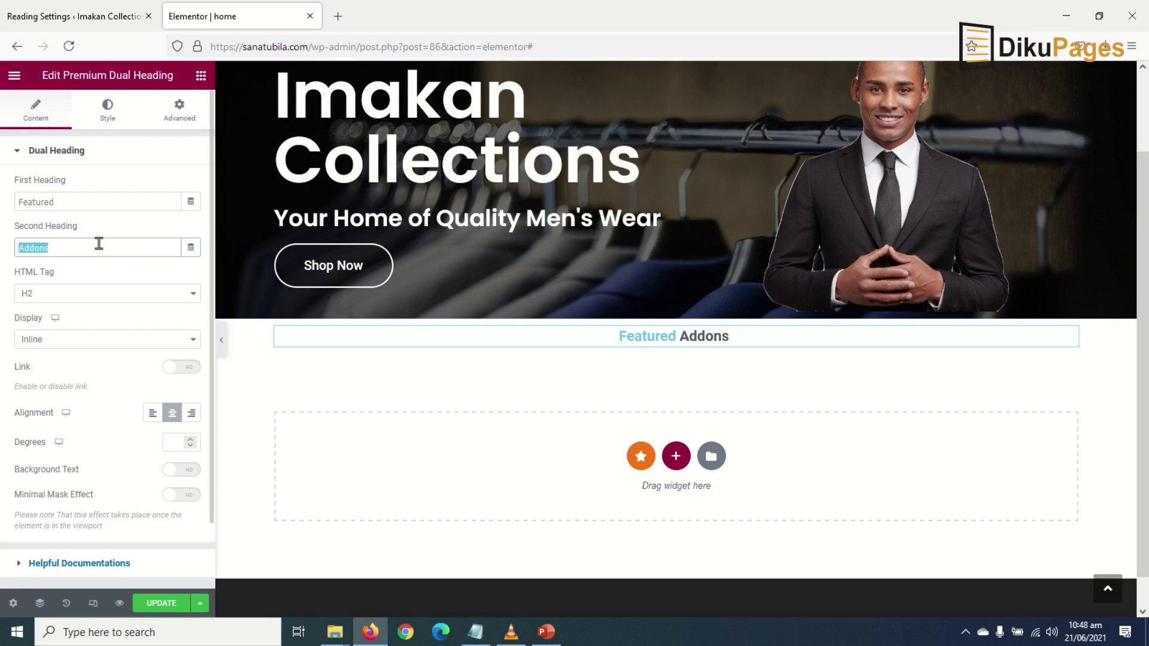
pyautogui.write('Categ')
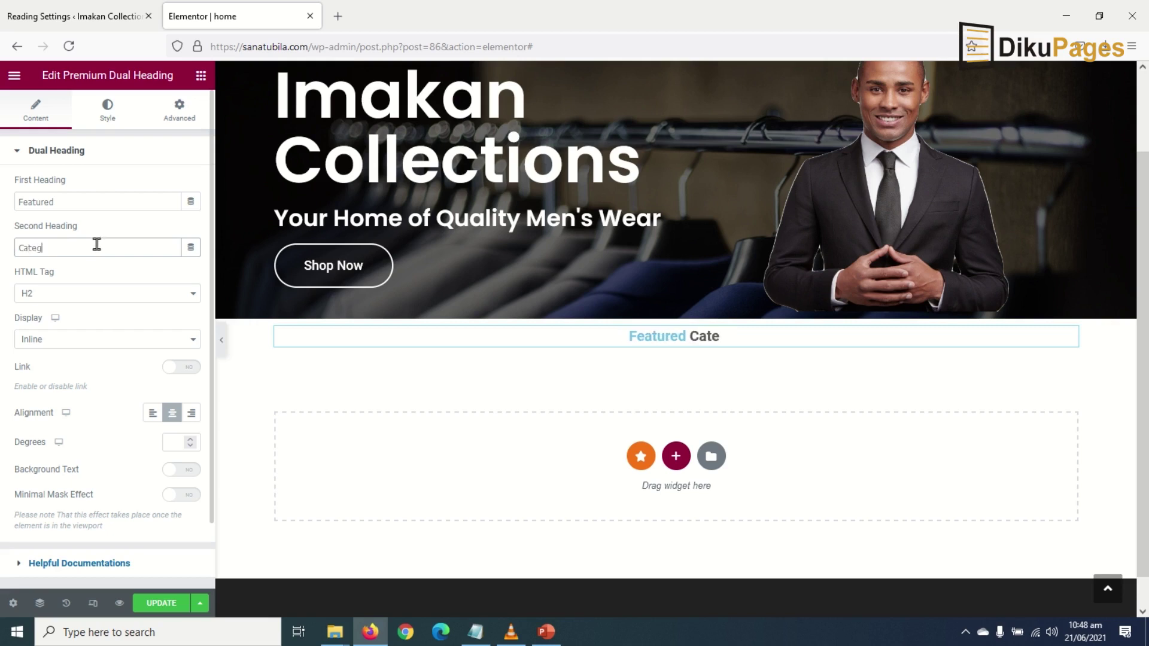
pyautogui.write('ories')
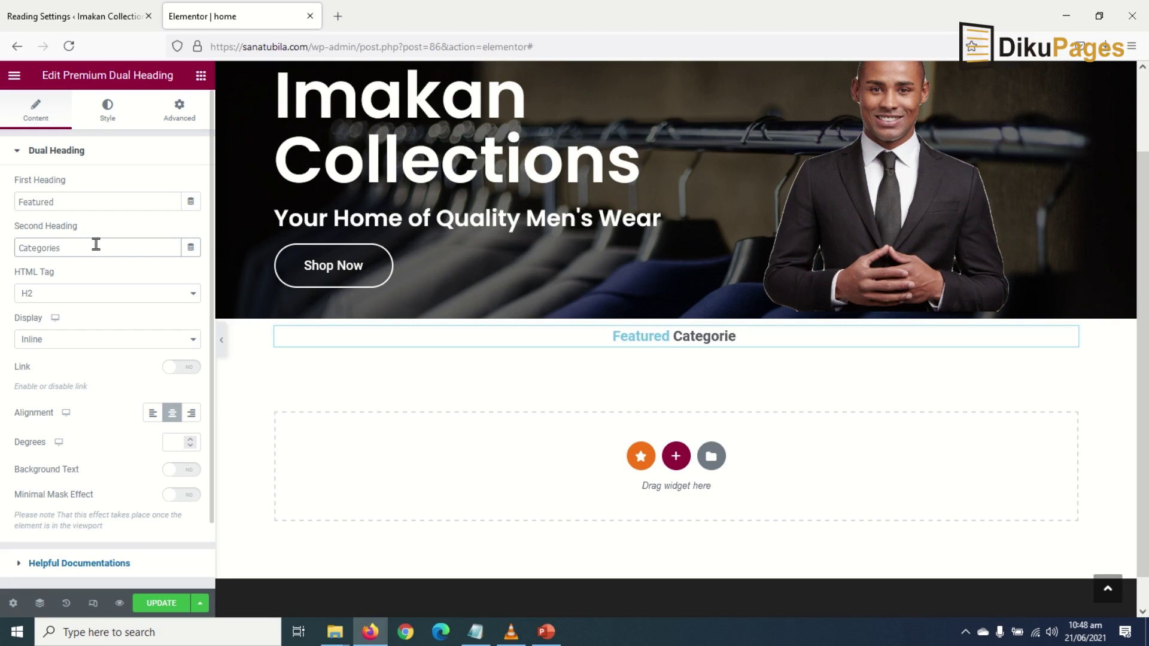
# Step: Apply the Poppings global font to the first heading of the dual heading
pyautogui.scroll(1, 286, 486)
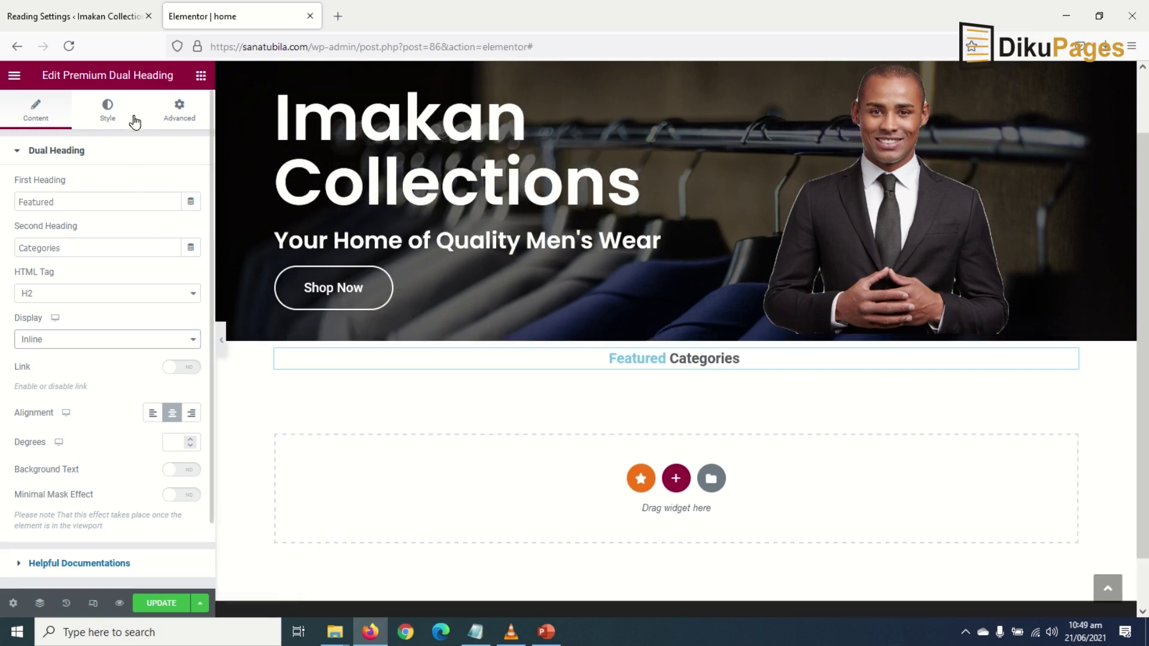
pyautogui.click(114, 116)
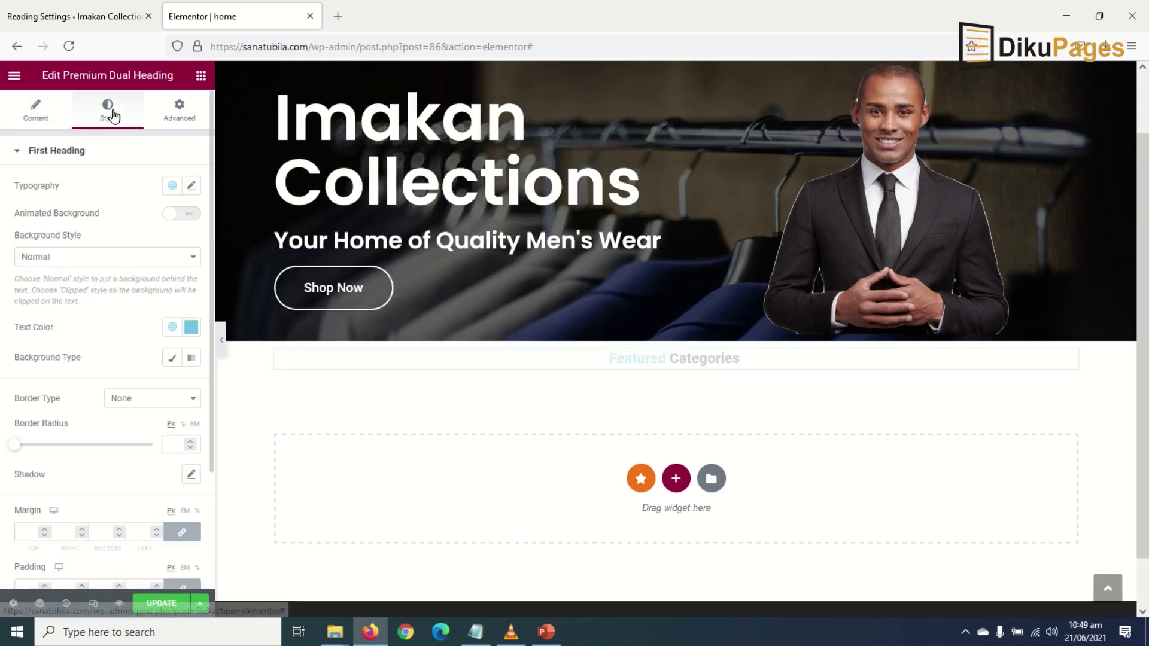
pyautogui.click(172, 186)
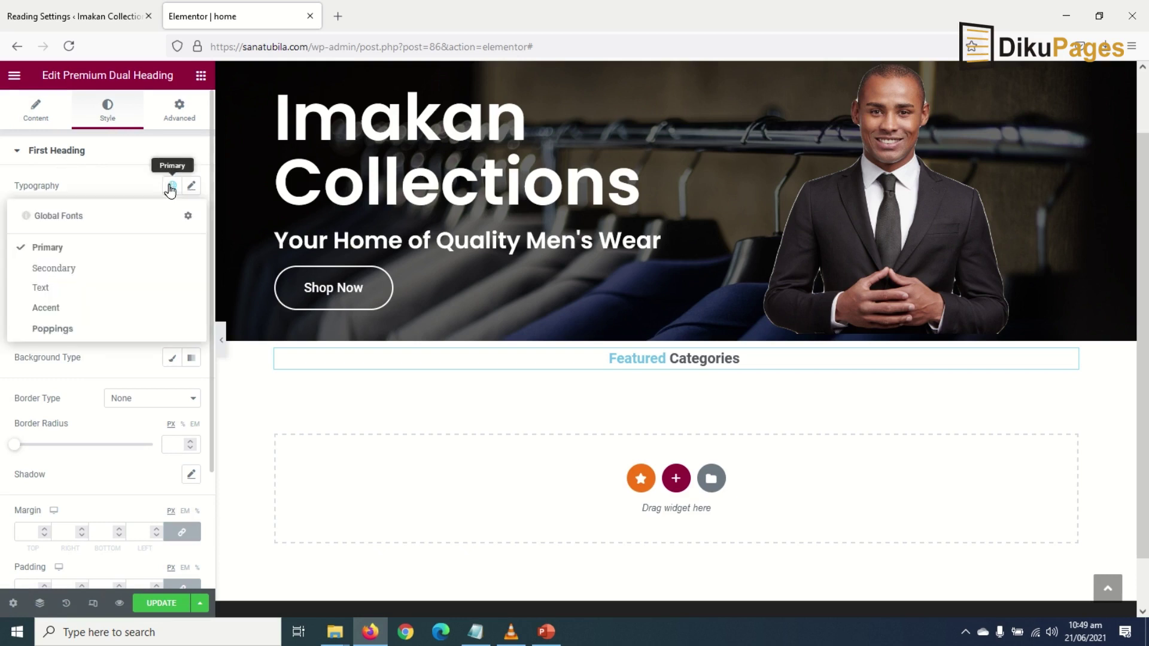
pyautogui.click(52, 329)
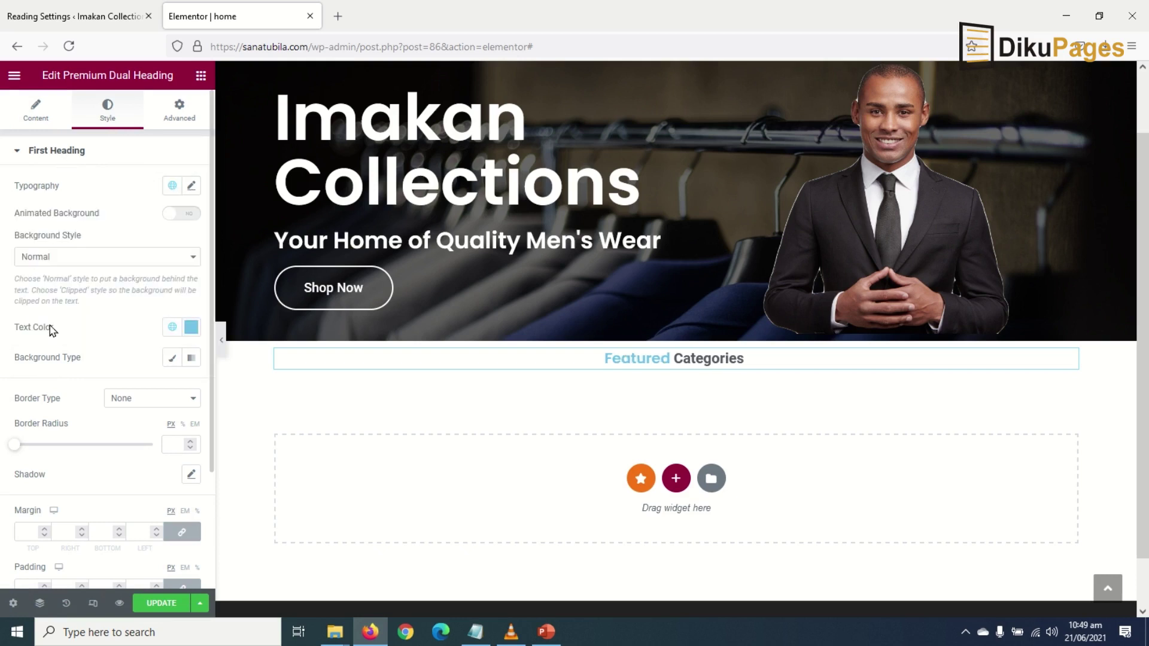
# Step: Set the first heading's font size to 35 px
pyautogui.click(191, 187)
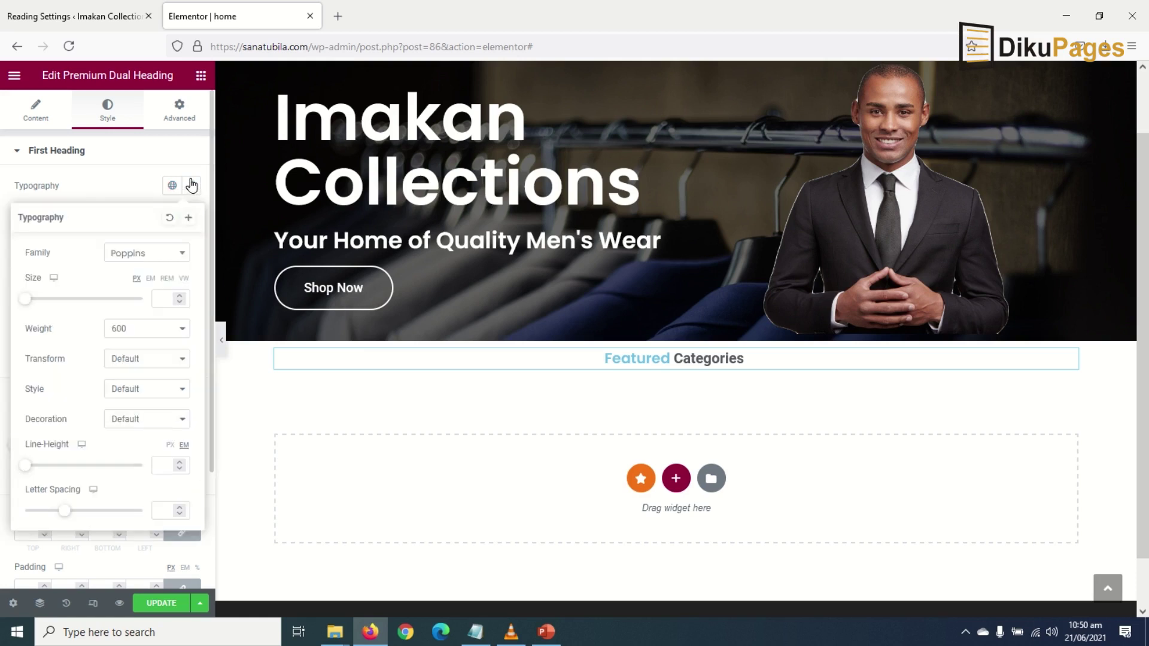
pyautogui.click(160, 294)
pyautogui.write('25')
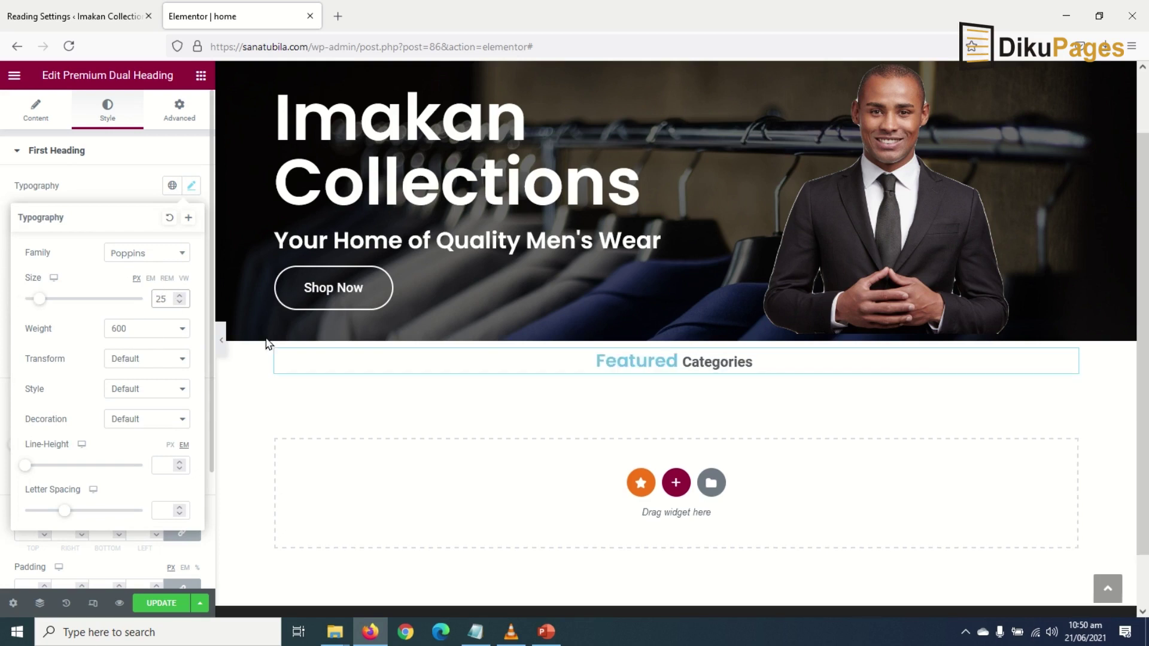
pyautogui.click(180, 295)
pyautogui.press('Up')
pyautogui.press('Up')
pyautogui.press('Up')
pyautogui.press('Up')
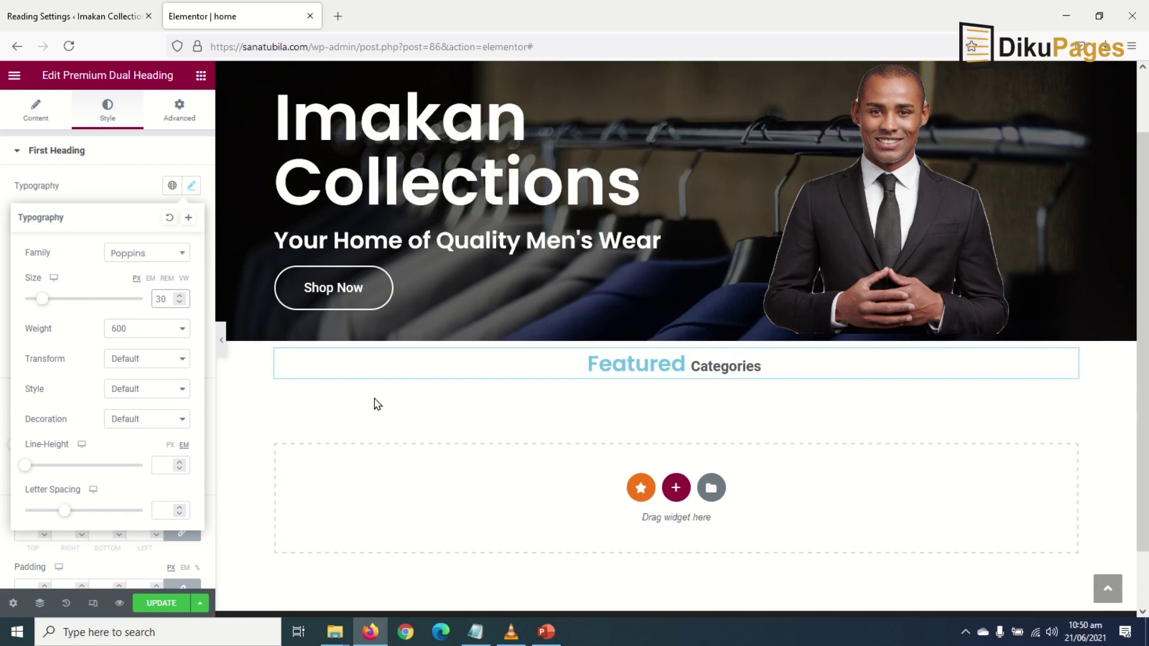
pyautogui.press('Up')
pyautogui.press('Up')
pyautogui.press('Up')
pyautogui.press('Up')
pyautogui.press('Up')
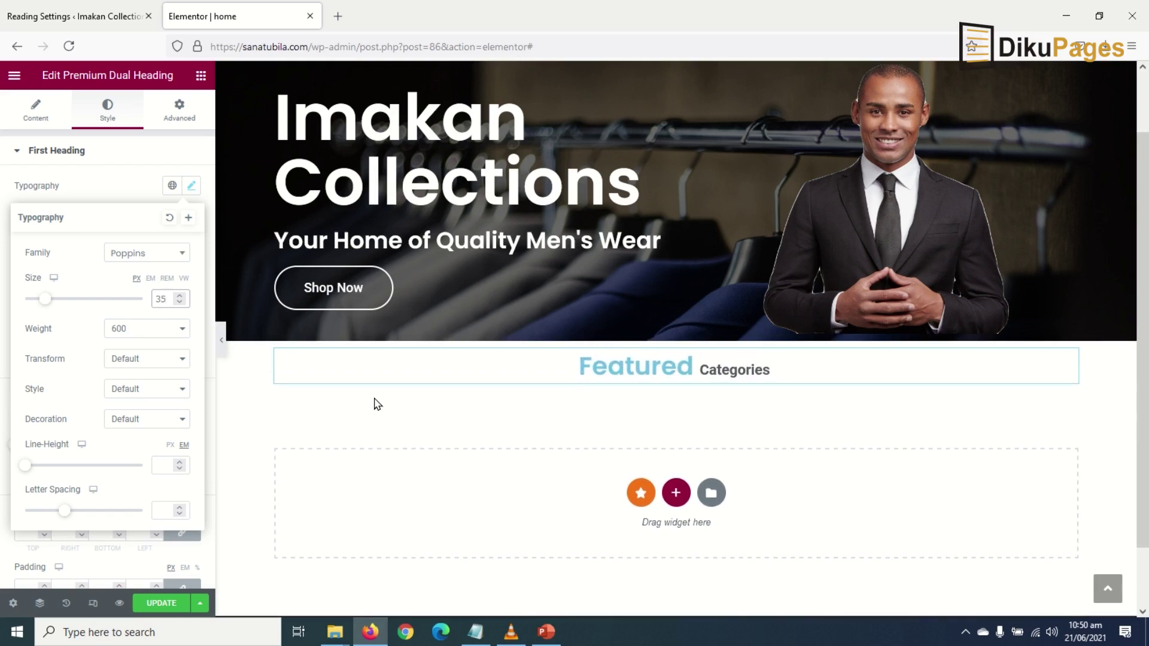
# Step: Set the first heading's text transform to Uppercase and close its typography settings
pyautogui.click(143, 362)
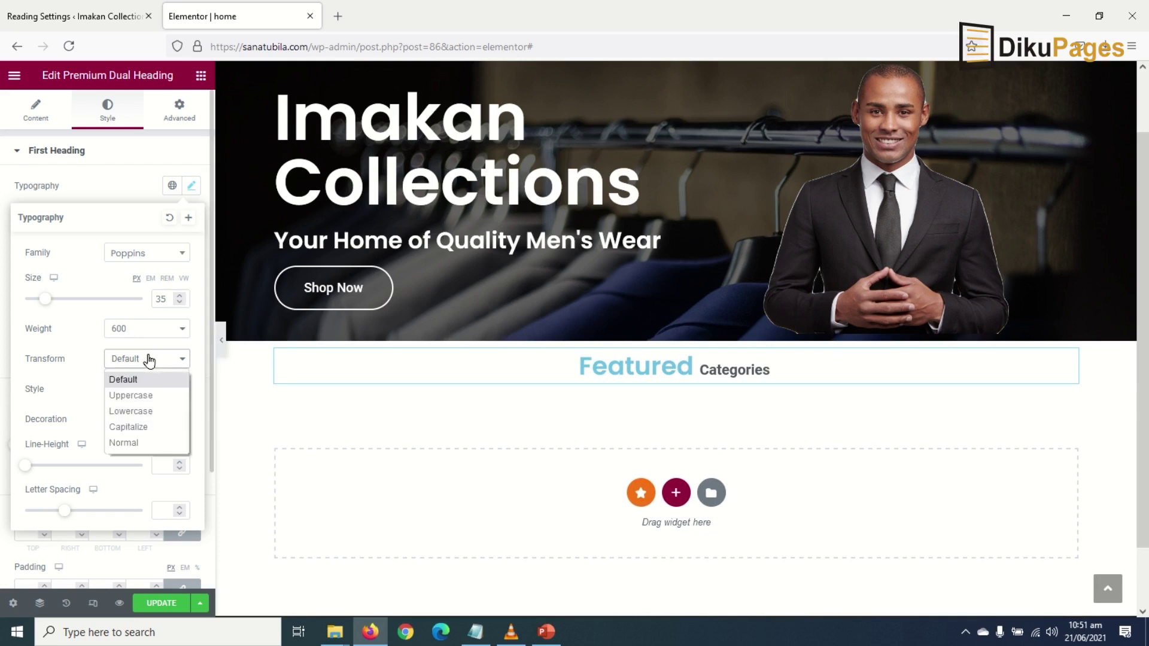
pyautogui.click(148, 396)
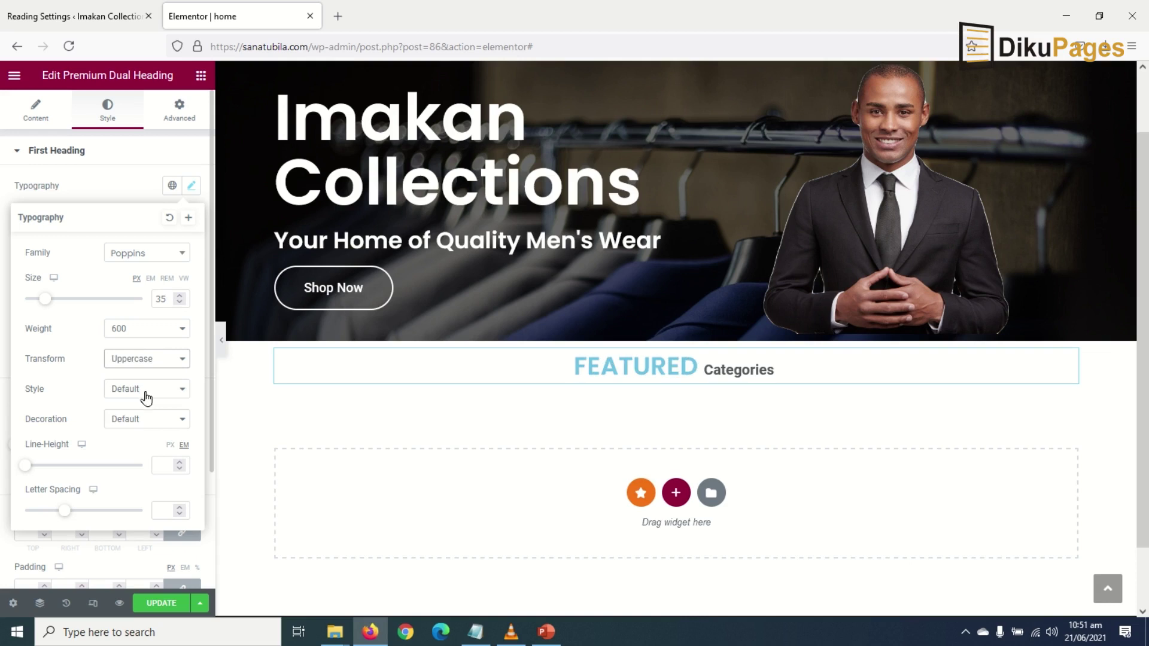
pyautogui.click(181, 384)
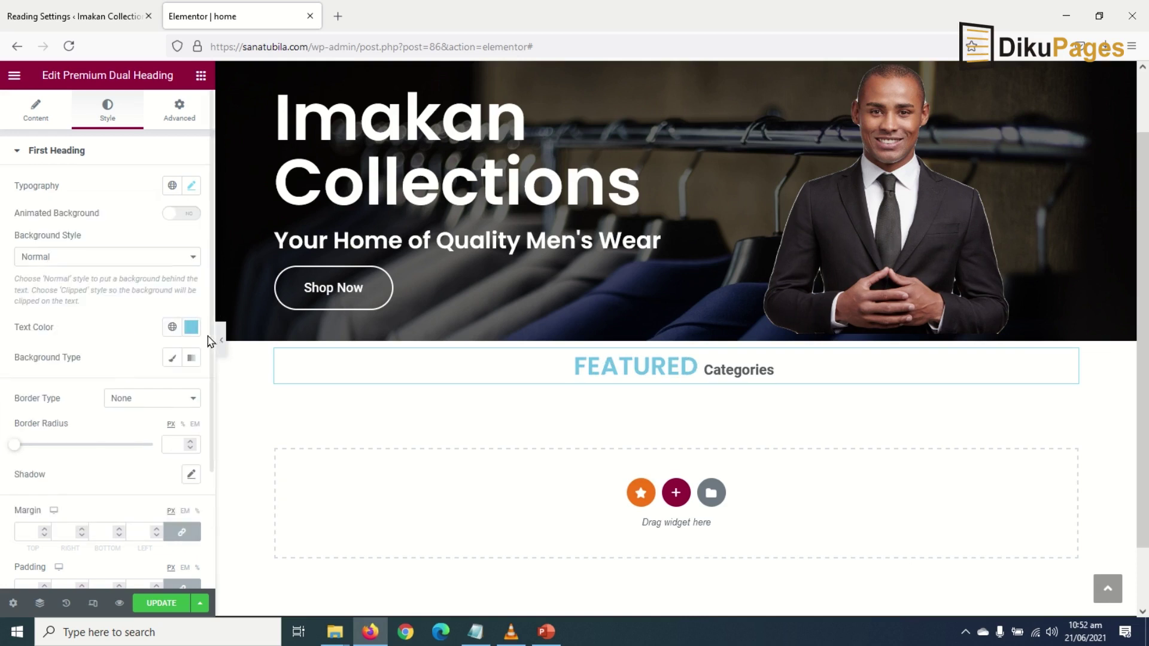
# Step: Set the first heading's text color to ffa500
pyautogui.click(190, 327)
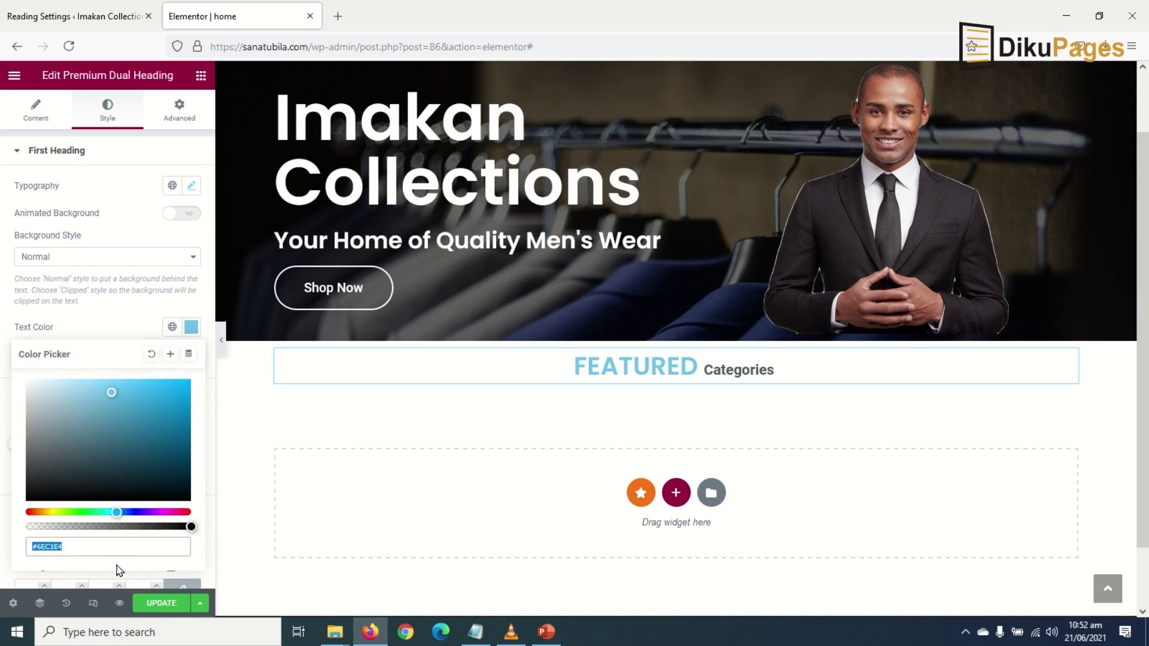
pyautogui.write('ffa')
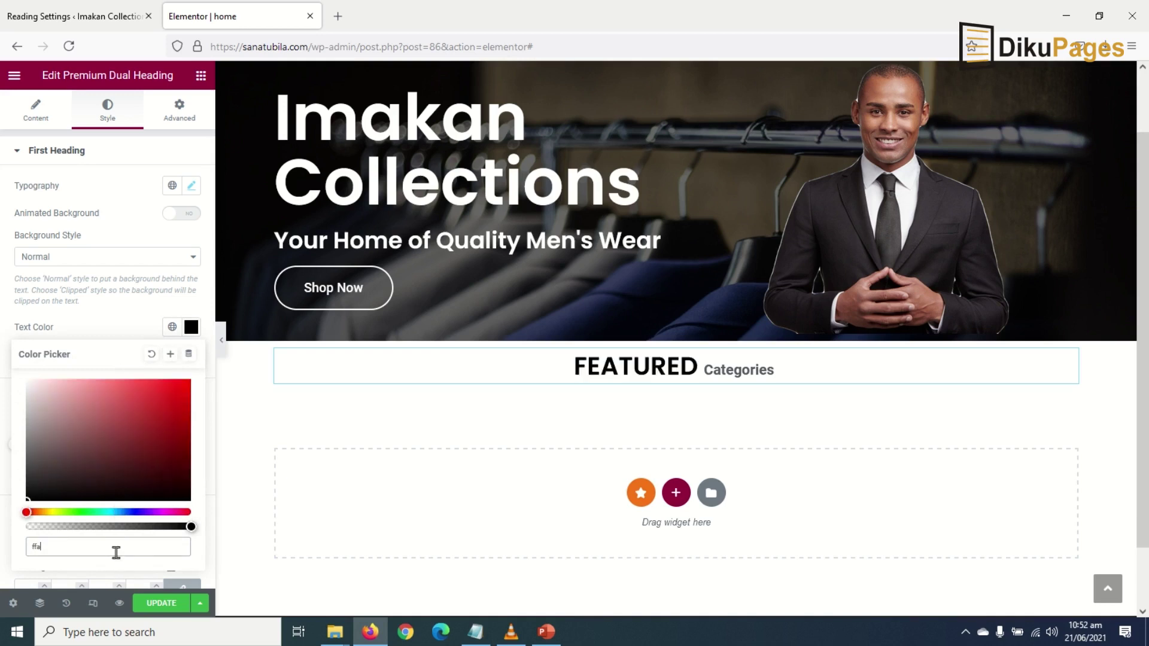
pyautogui.write('500')
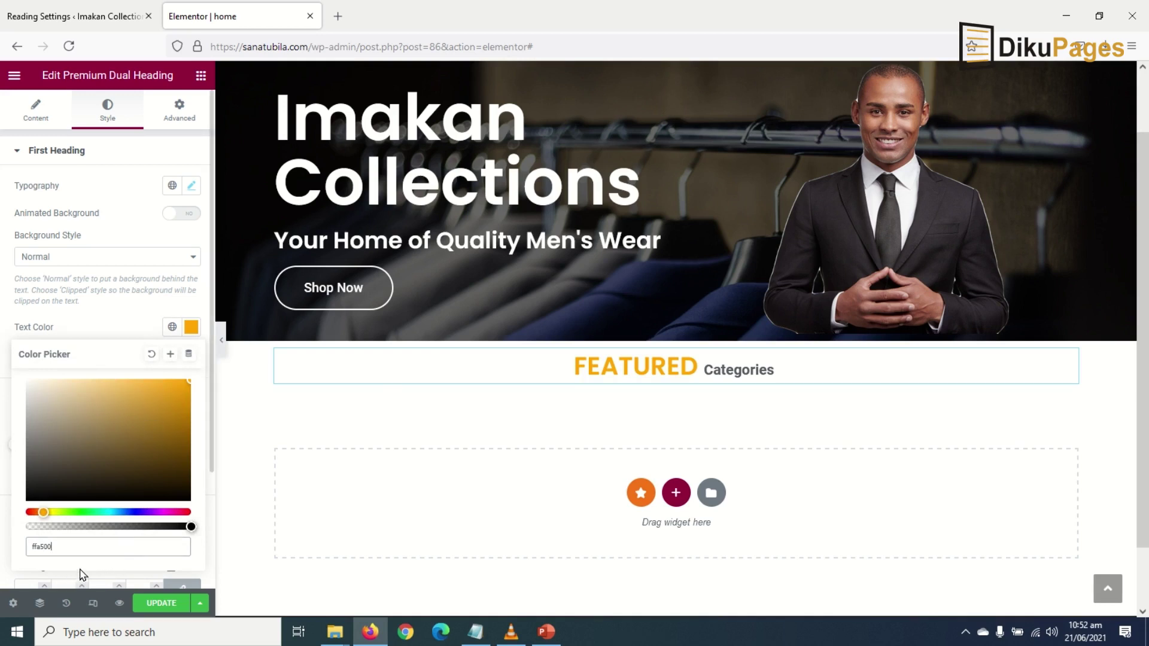
# Step: Save the first heading's text color as a new global color named "Orange"
pyautogui.click(174, 358)
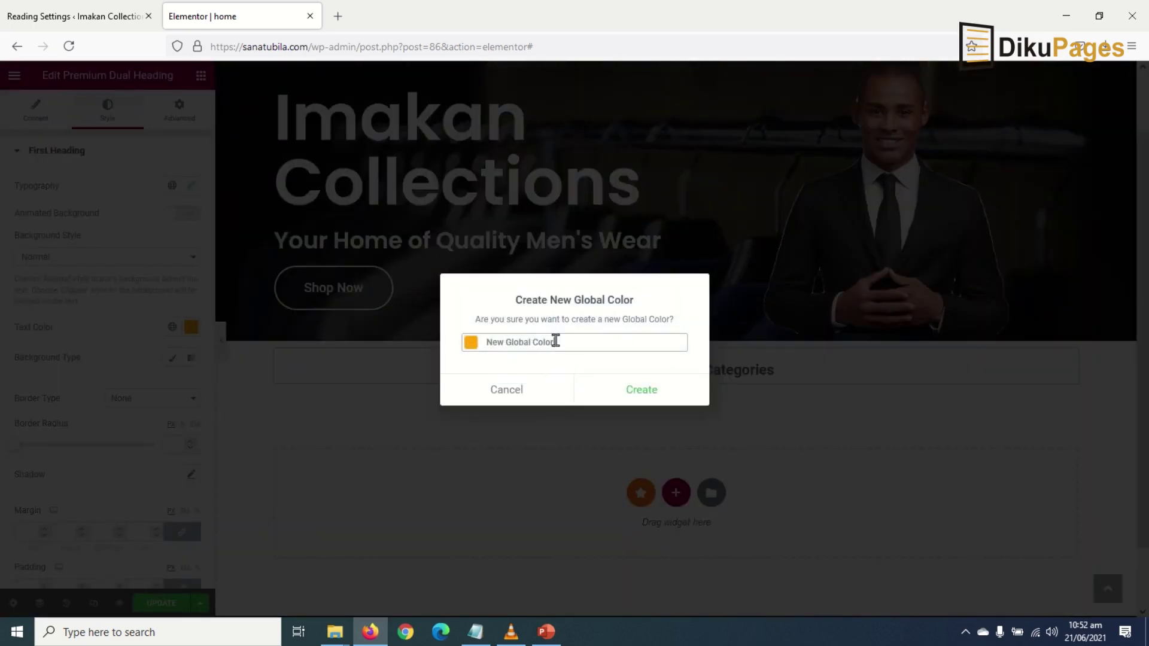
pyautogui.moveTo(580, 345); pyautogui.dragTo(365, 384)
pyautogui.write('Orange')
pyautogui.click(616, 397)
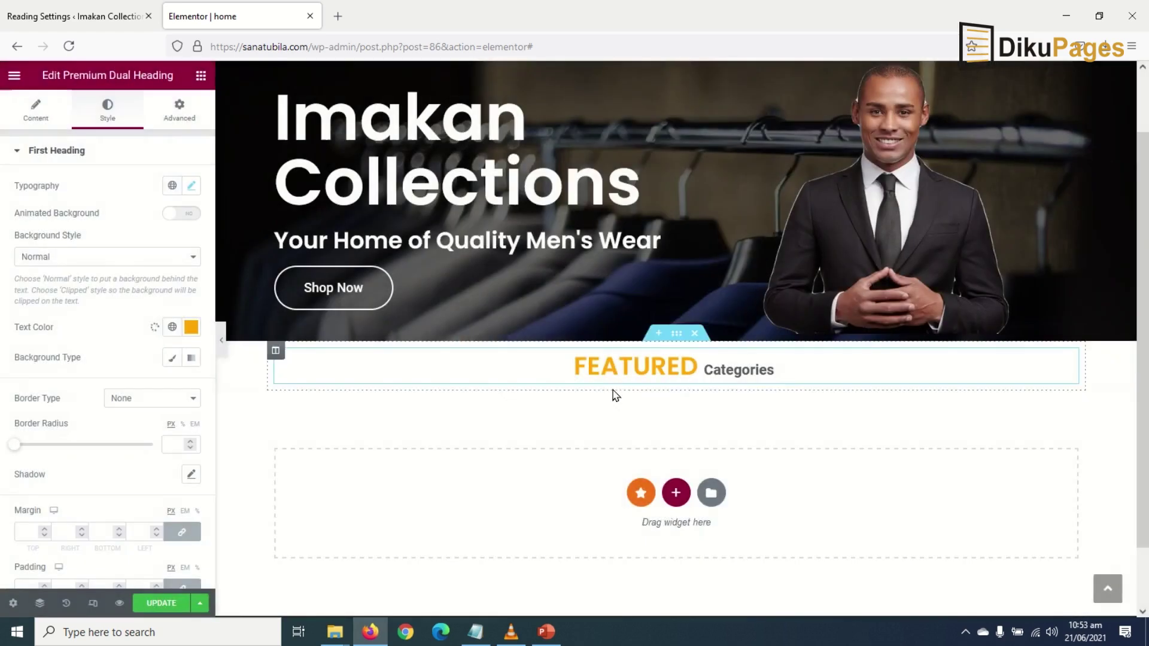
# Step: Apply the Poppings global font to the second heading of the dual heading
pyautogui.scroll(-1, 137, 478)
pyautogui.scroll(-2, 137, 479)
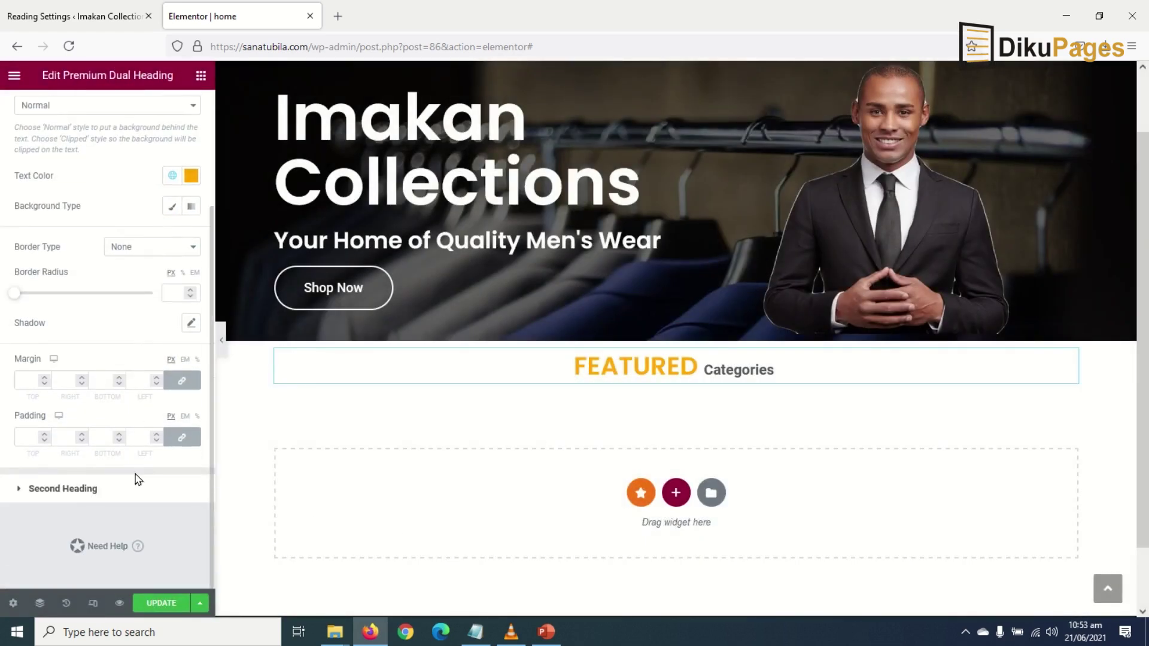
pyautogui.click(99, 491)
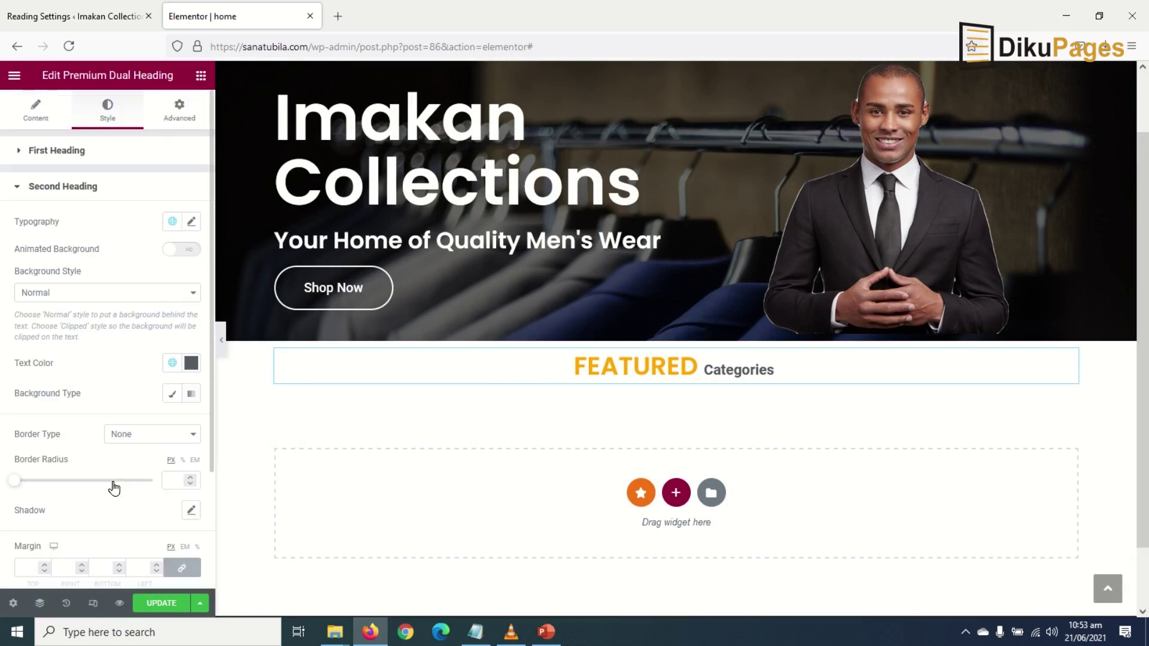
pyautogui.scroll(-2, 112, 489)
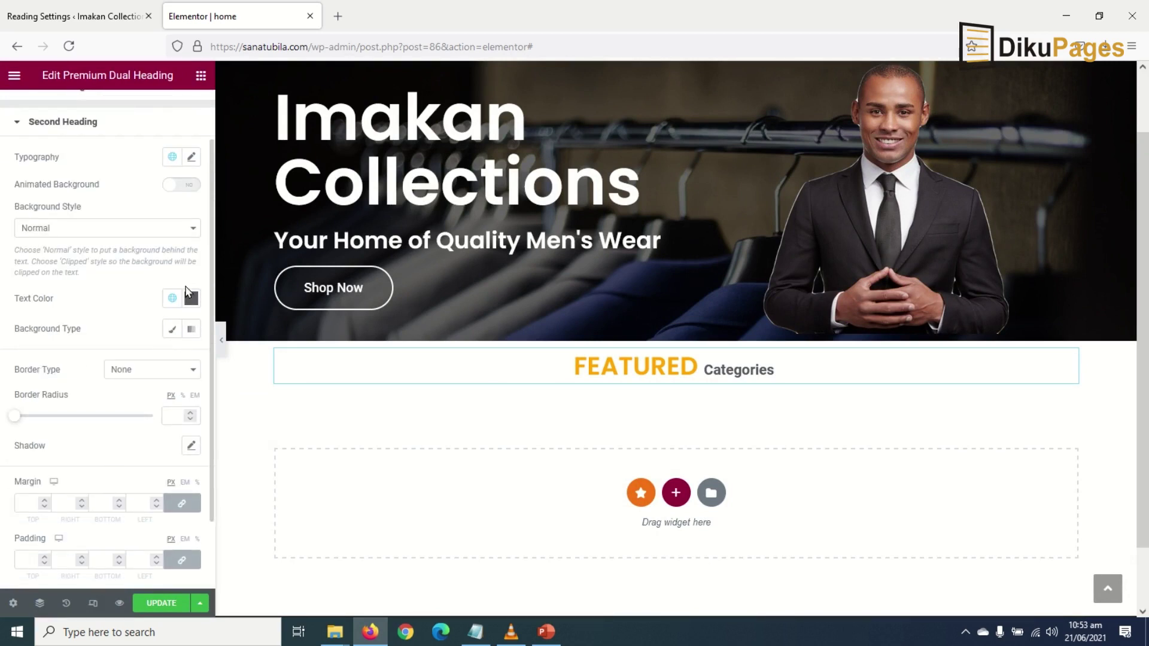
pyautogui.click(172, 156)
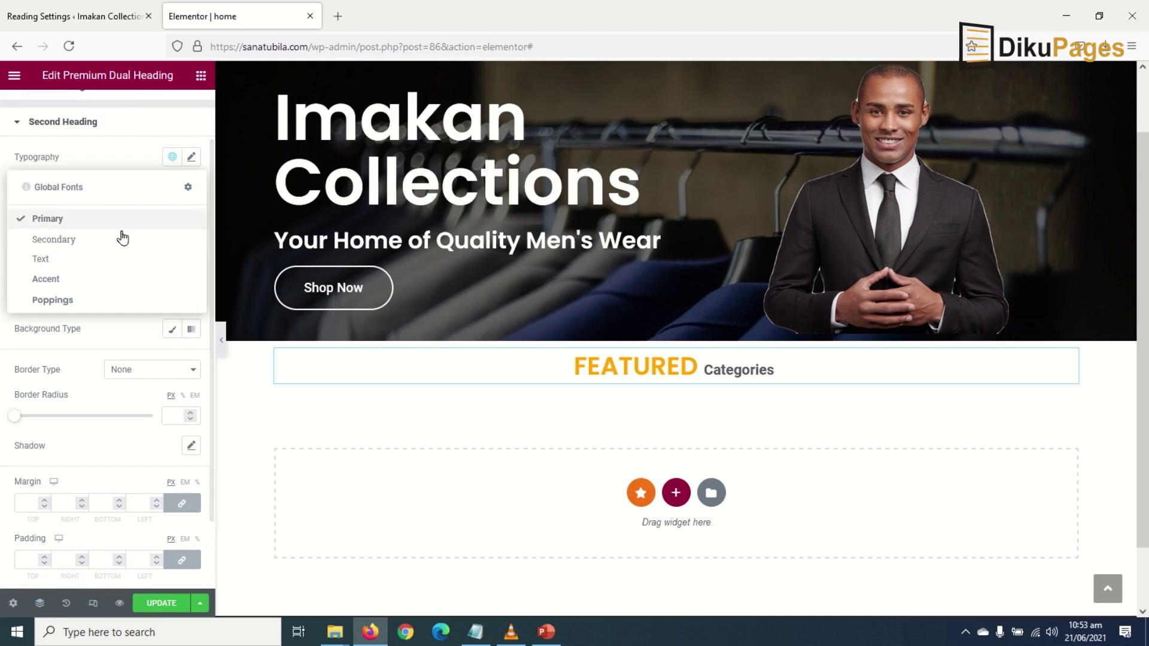
pyautogui.click(72, 305)
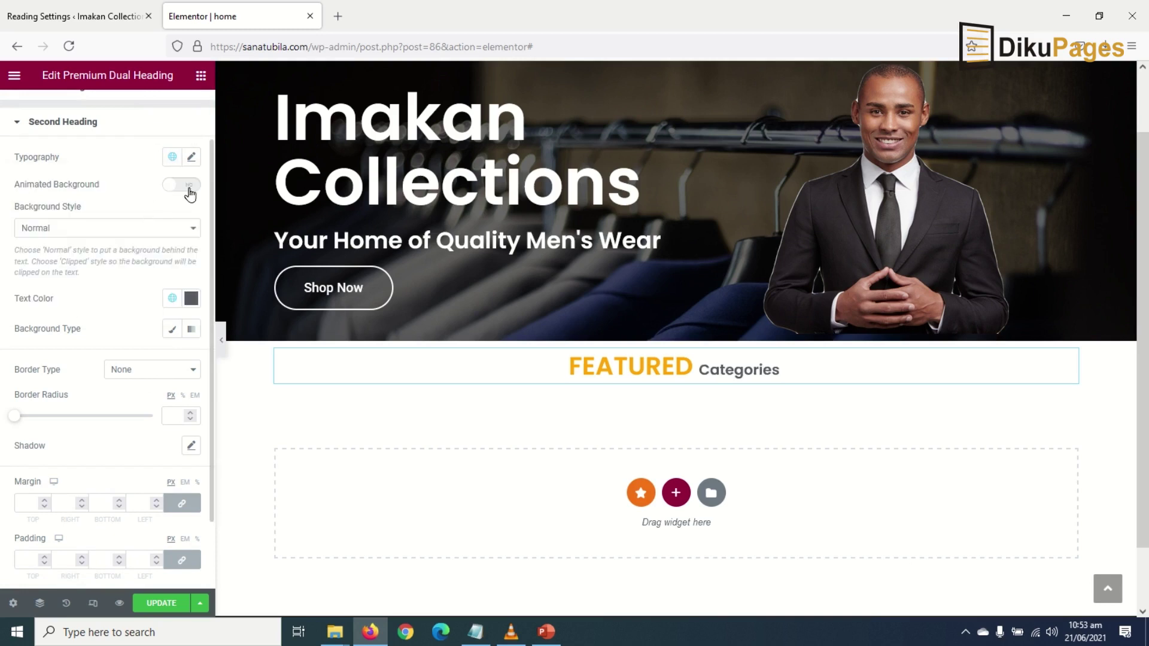
# Step: Set the second heading's font size to 35 px and its text transform to Uppercase
pyautogui.click(191, 157)
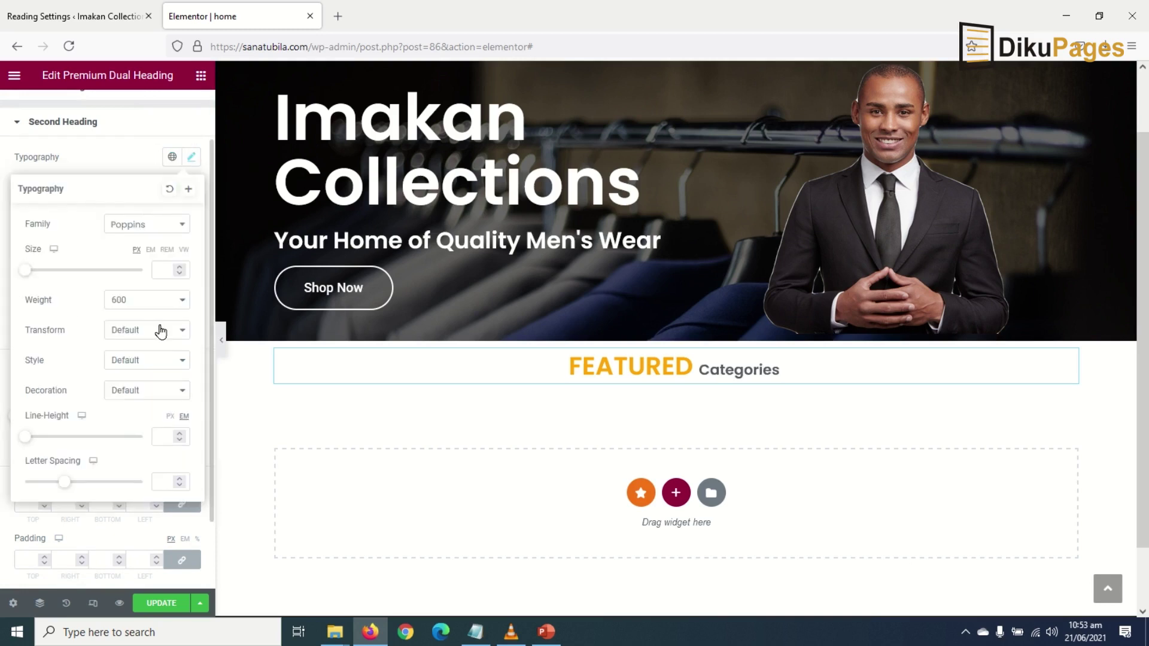
pyautogui.click(171, 271)
pyautogui.write('35')
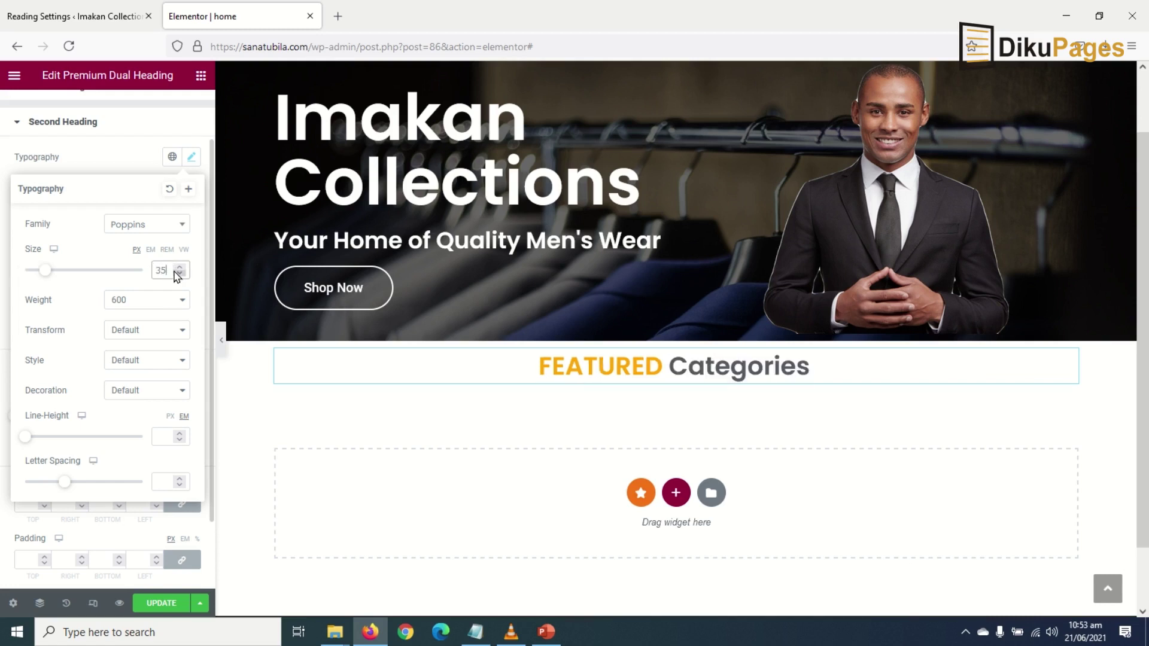
pyautogui.click(161, 330)
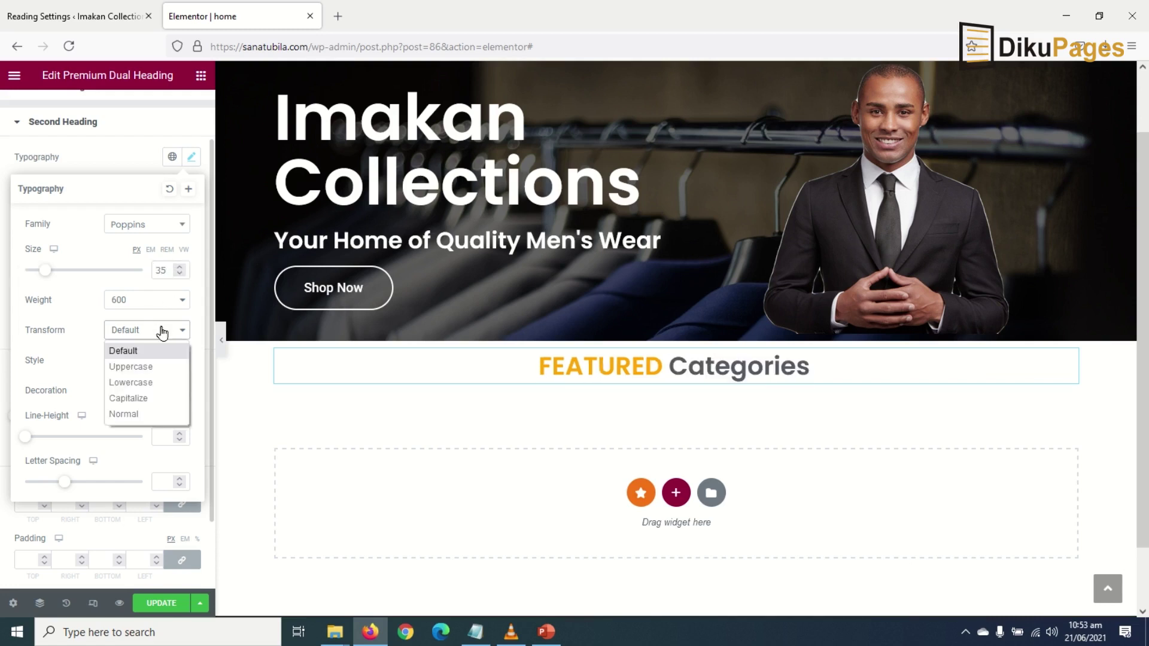
pyautogui.click(146, 366)
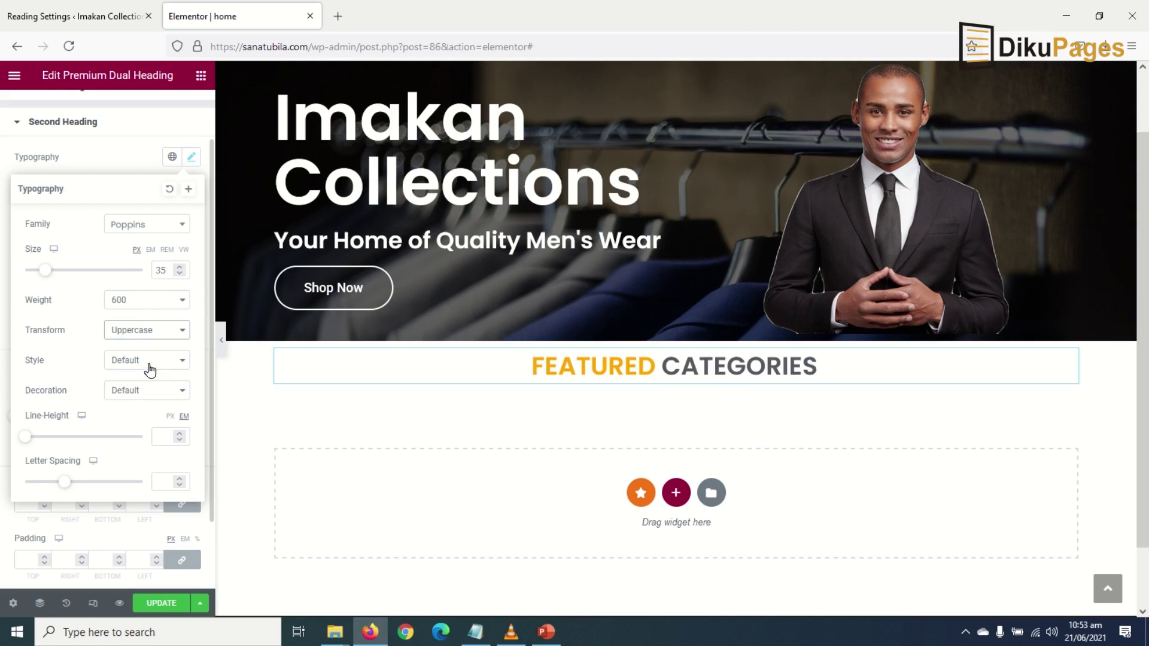
pyautogui.click(241, 494)
# Step: Set the second heading's text color to black, #000000
pyautogui.click(191, 337)
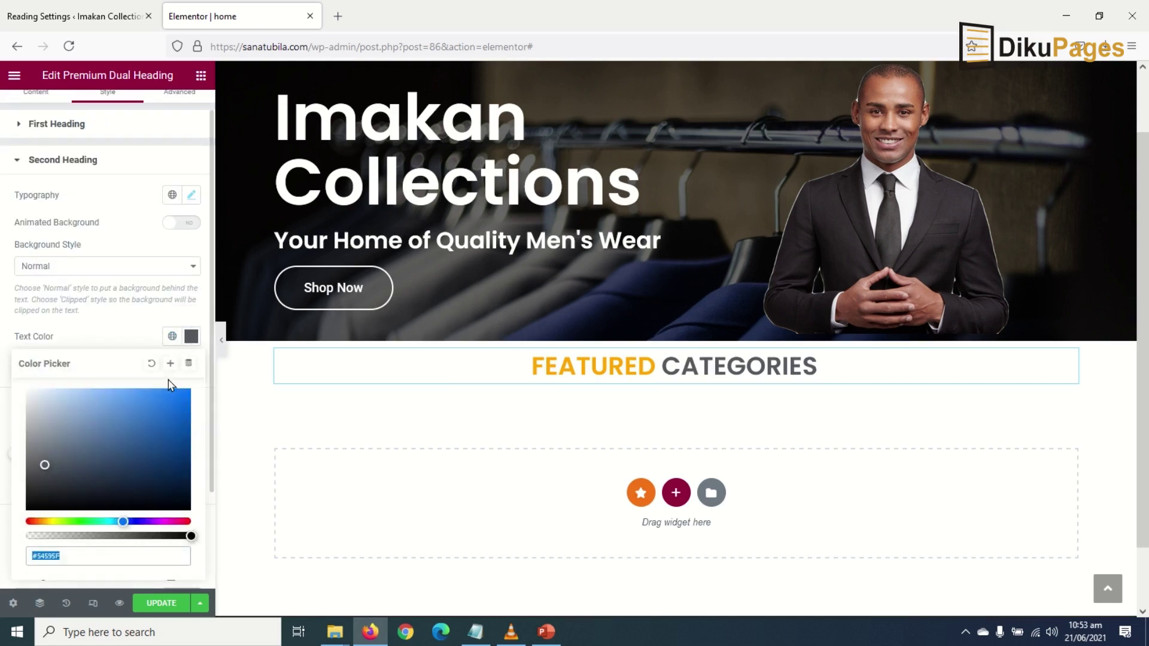
pyautogui.moveTo(43, 485)
pyautogui.mouseDown()
pyautogui.moveTo(52, 521)
pyautogui.moveTo(8, 520)
pyautogui.mouseUp()
pyautogui.tripleClick(48, 555)
# Step: Save the second heading's text color as a new global color named "Black"
pyautogui.click(168, 364)
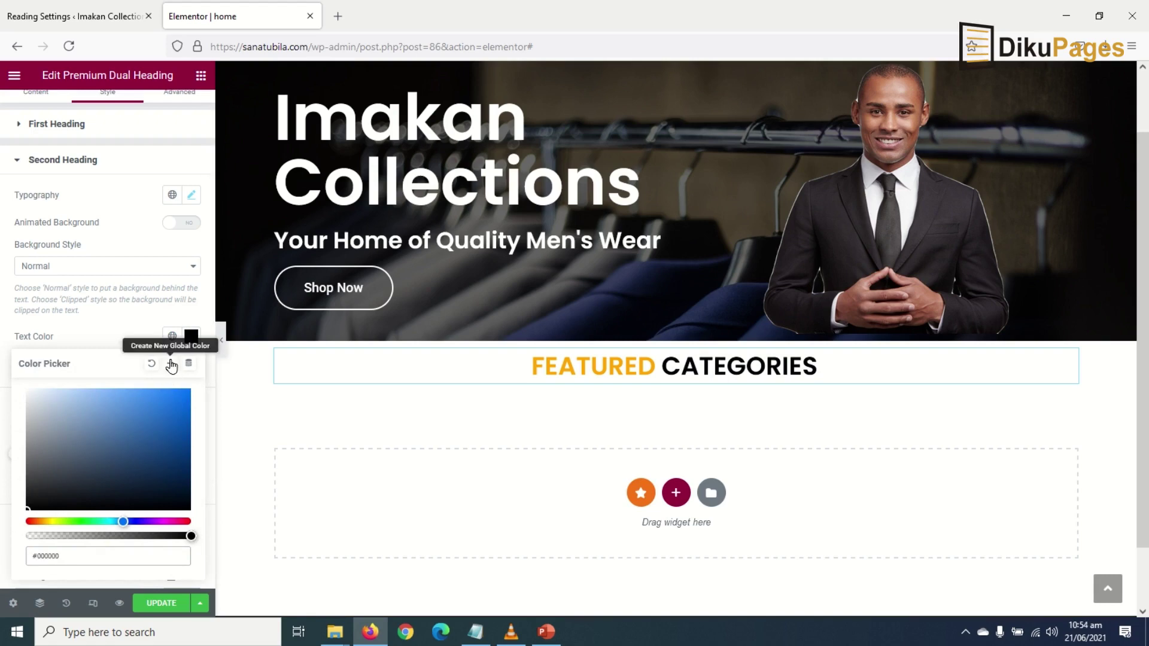
pyautogui.hotkey('ctrl', 'a')
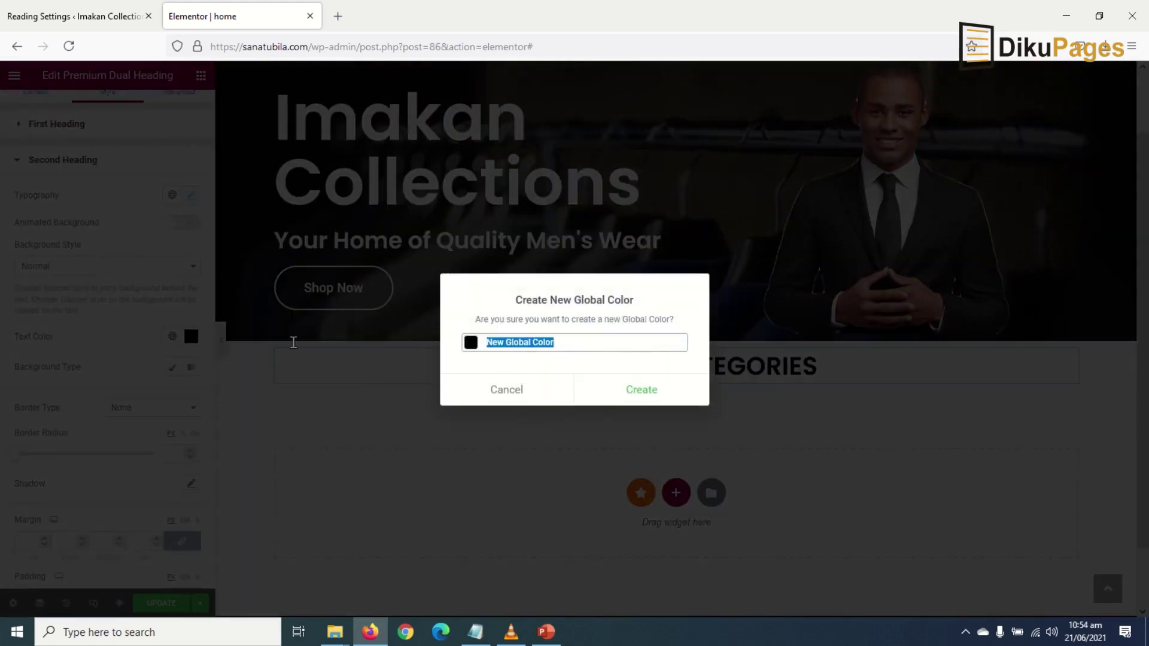
pyautogui.write('Black')
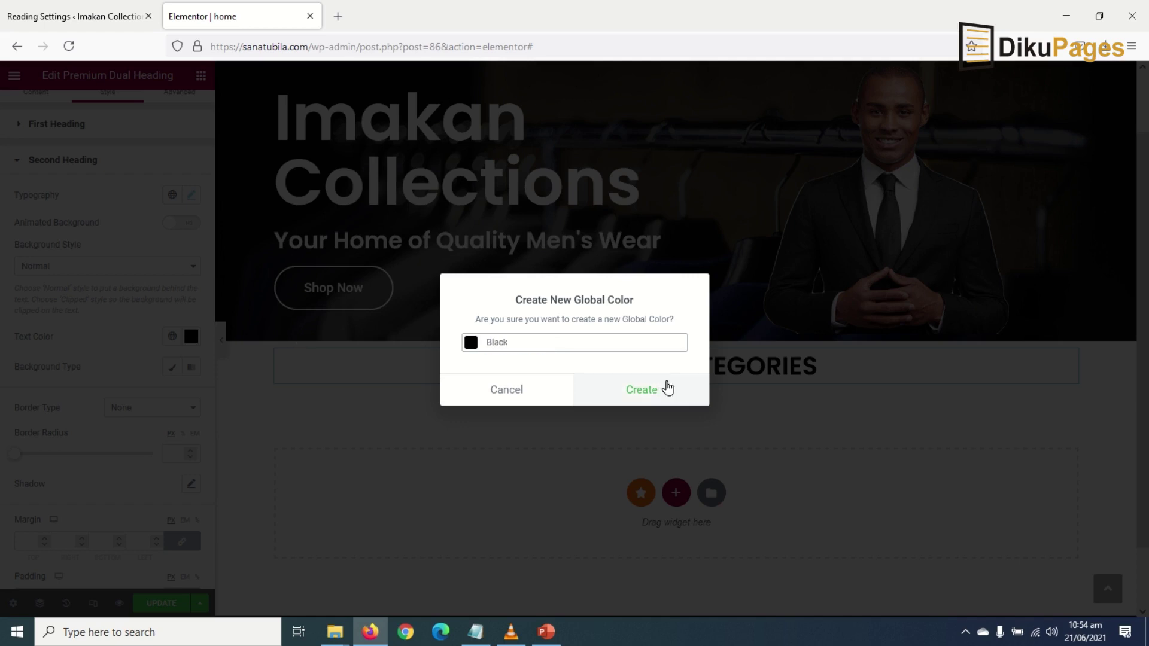
pyautogui.click(636, 386)
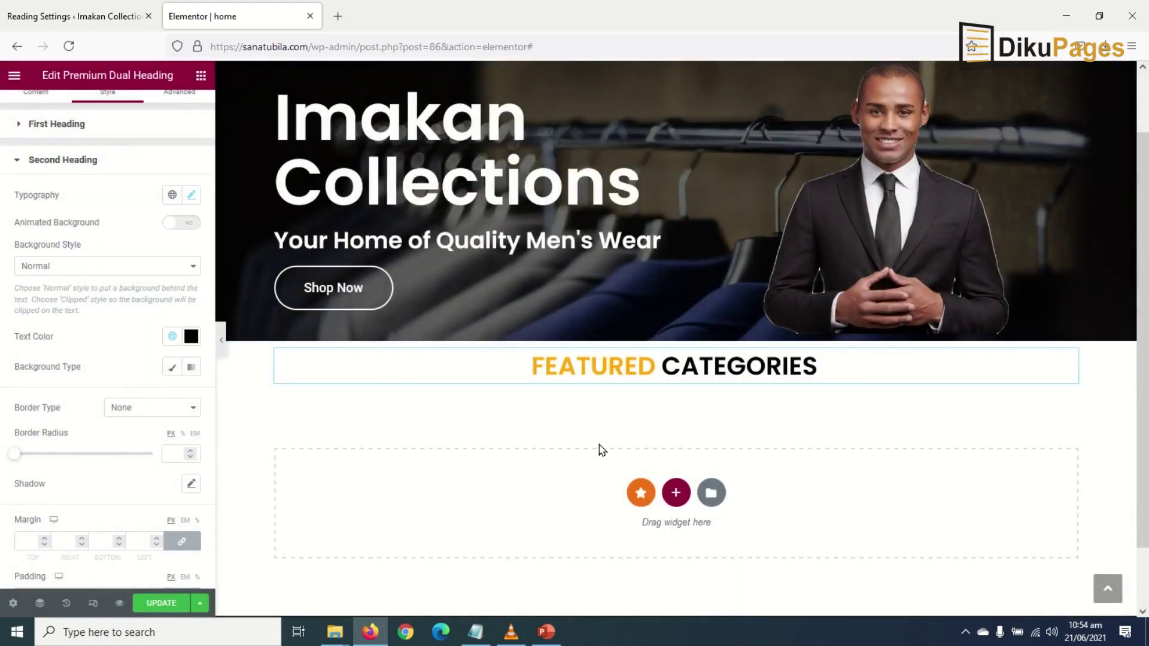
# Step: Add a divider below the Featured Categories heading, 20% wide and center-aligned
pyautogui.click(201, 76)
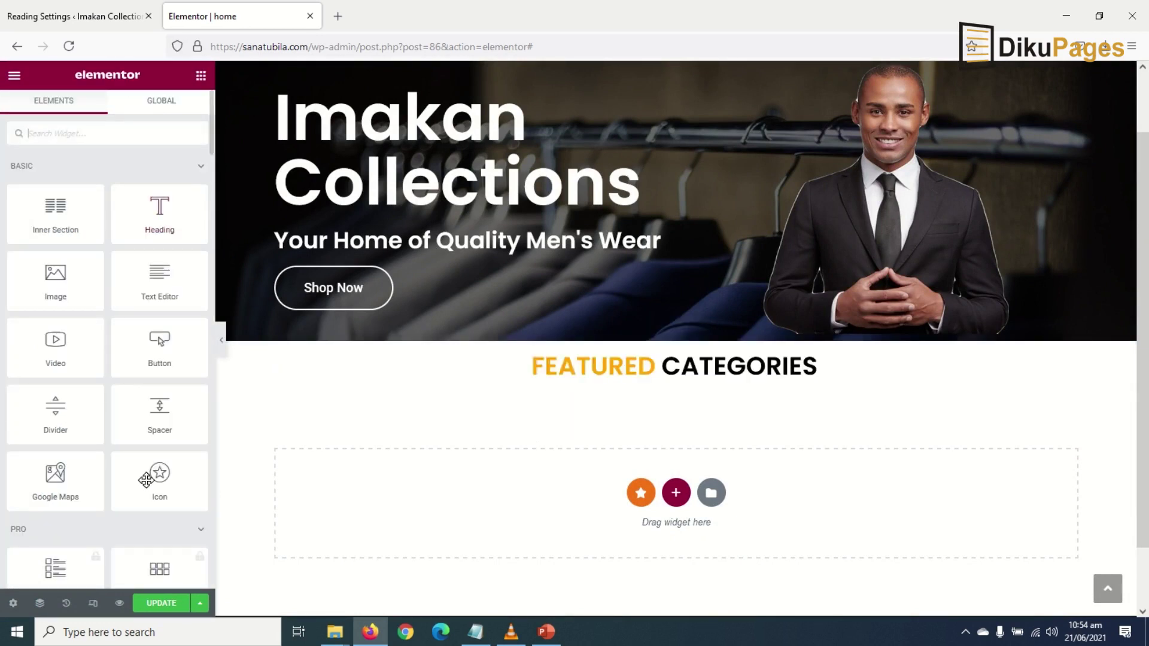
pyautogui.moveTo(67, 409); pyautogui.dragTo(661, 387)
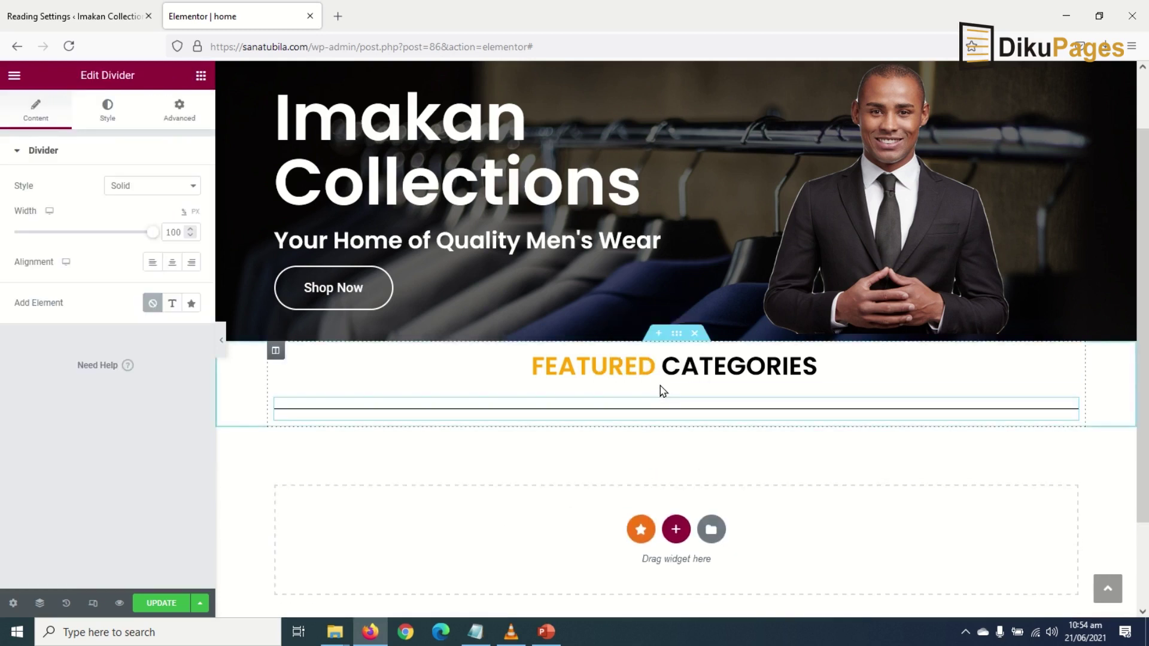
pyautogui.moveTo(153, 233); pyautogui.dragTo(42, 247)
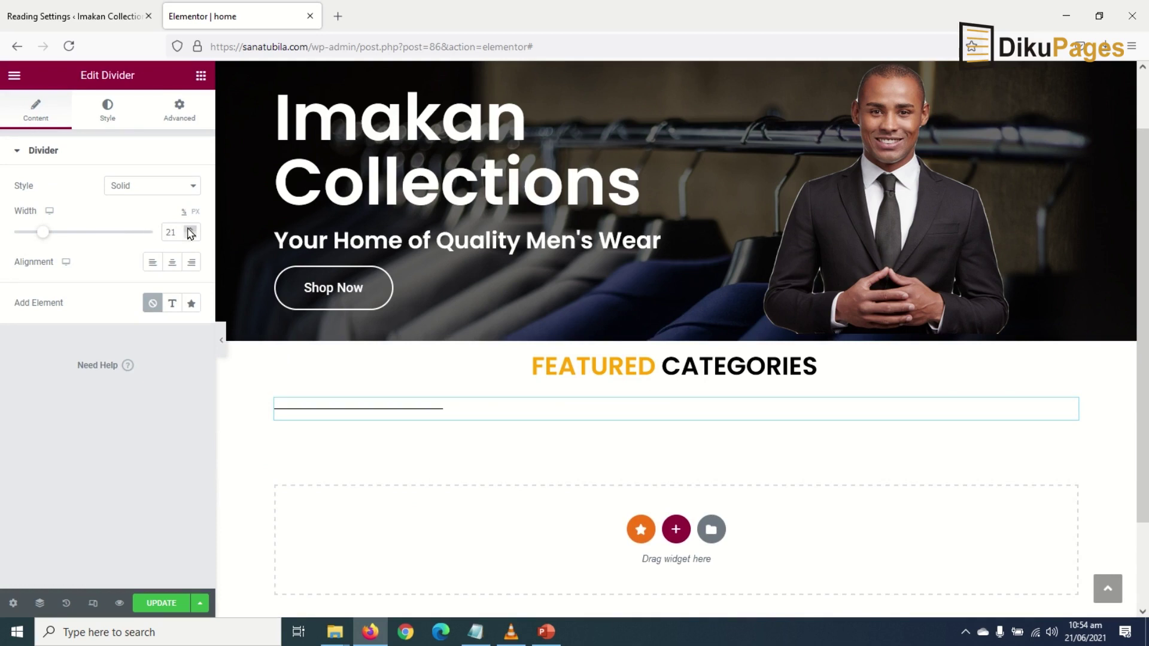
pyautogui.click(171, 265)
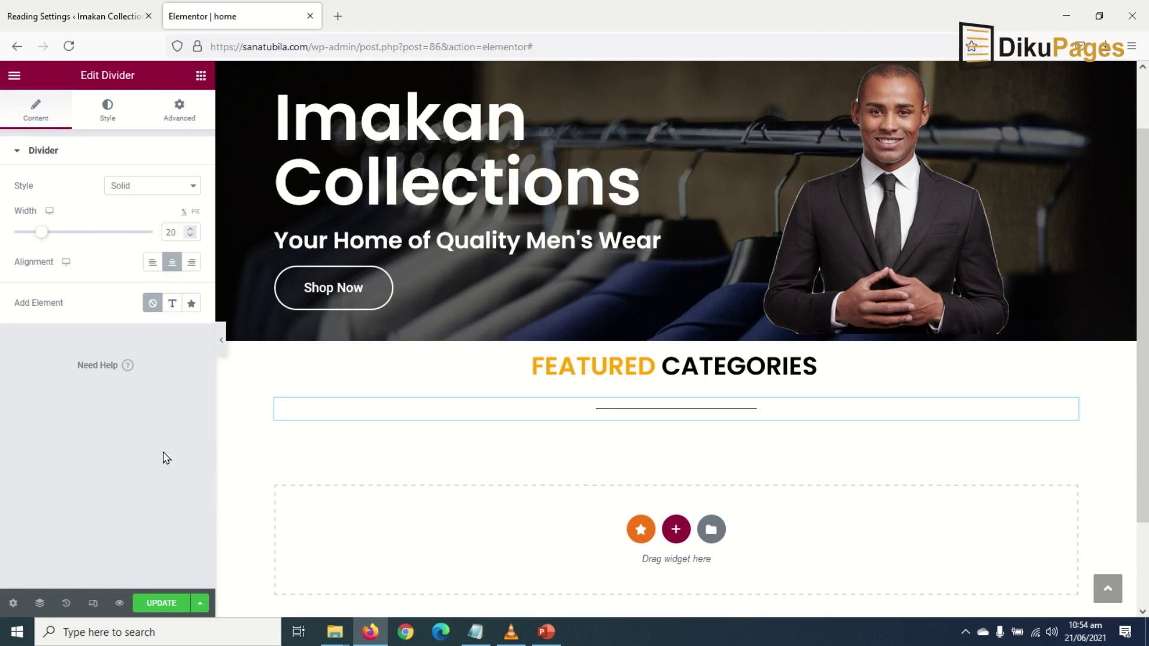
# Step: Set the divider's weight to 3 and its gap to 2
pyautogui.click(115, 106)
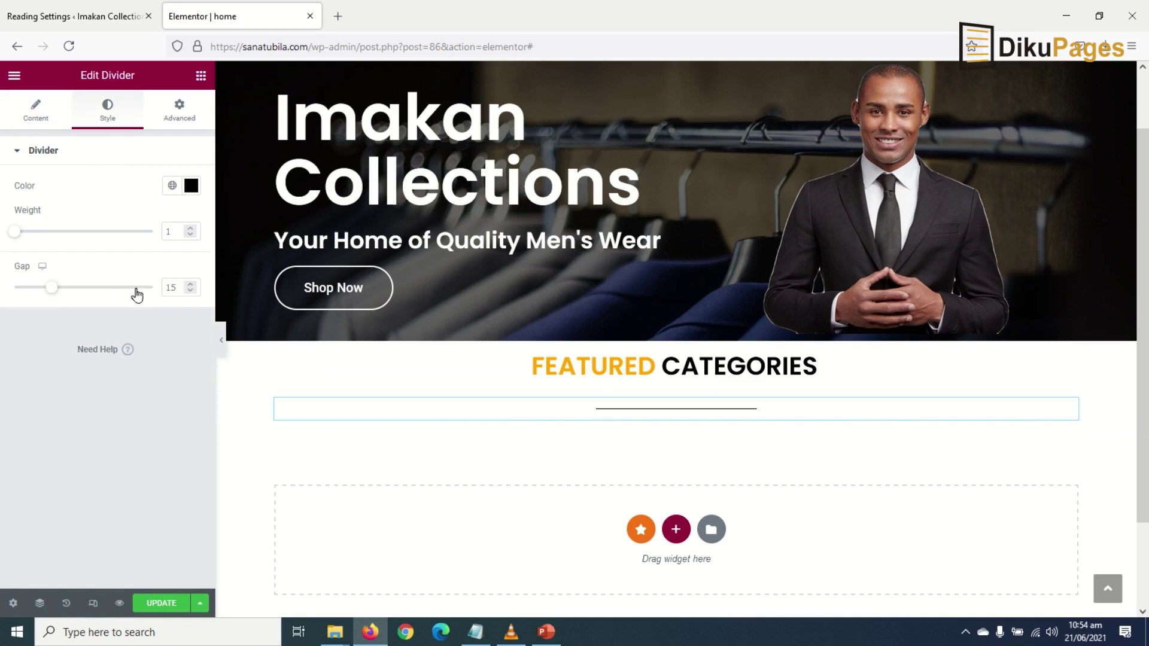
pyautogui.doubleClick(171, 231)
pyautogui.write('2.1')
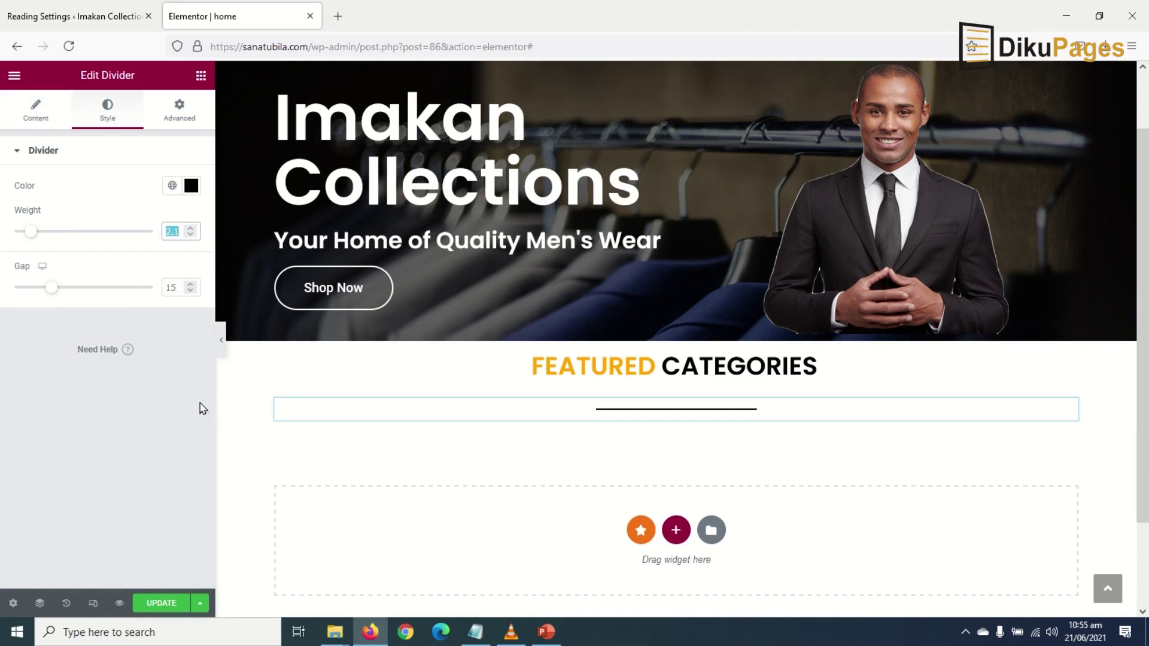
pyautogui.press('BackSpace')
pyautogui.write('3')
pyautogui.click(187, 292)
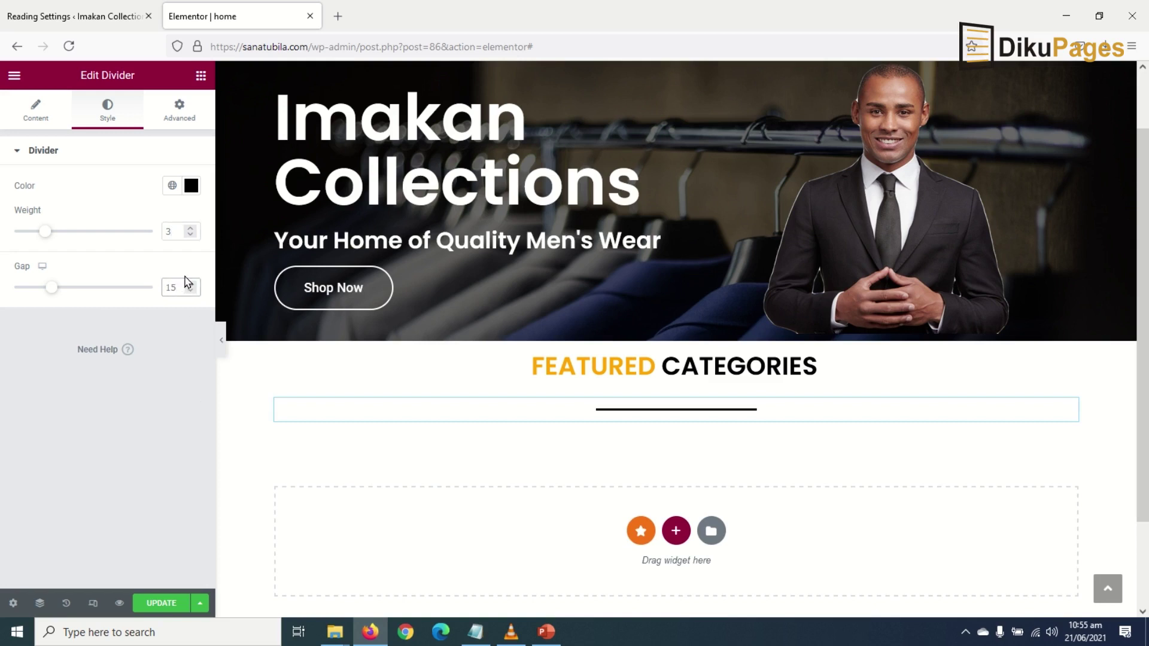
pyautogui.moveTo(179, 289); pyautogui.dragTo(93, 307)
pyautogui.write('2')
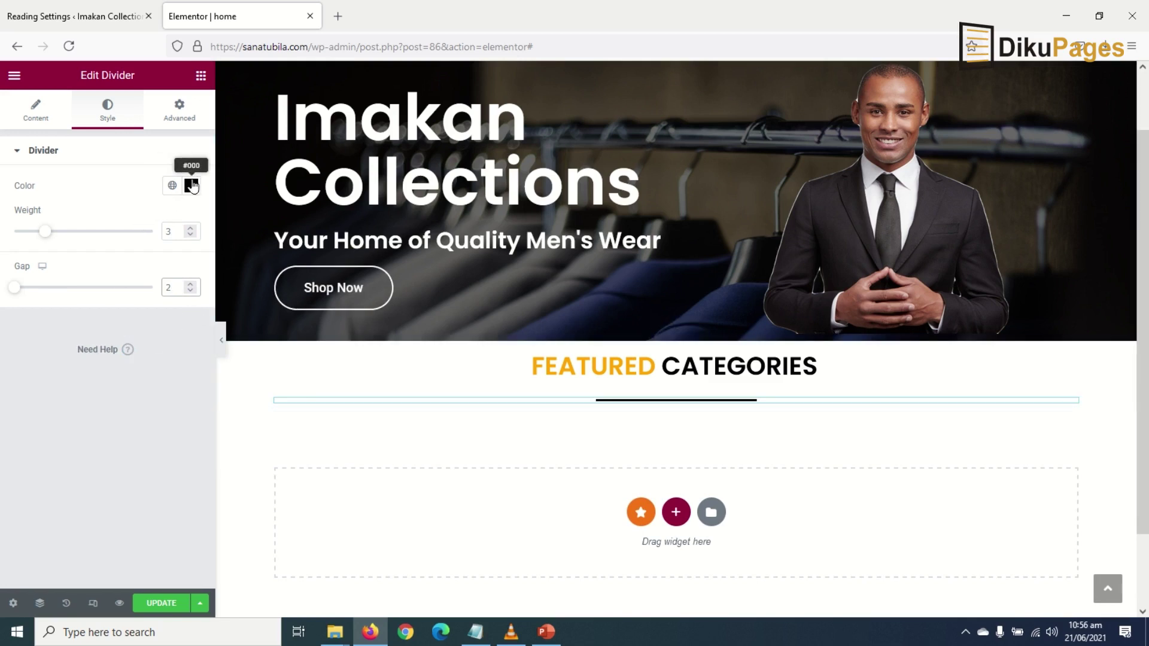
# Step: Apply the Orange global color to the divider
pyautogui.click(172, 186)
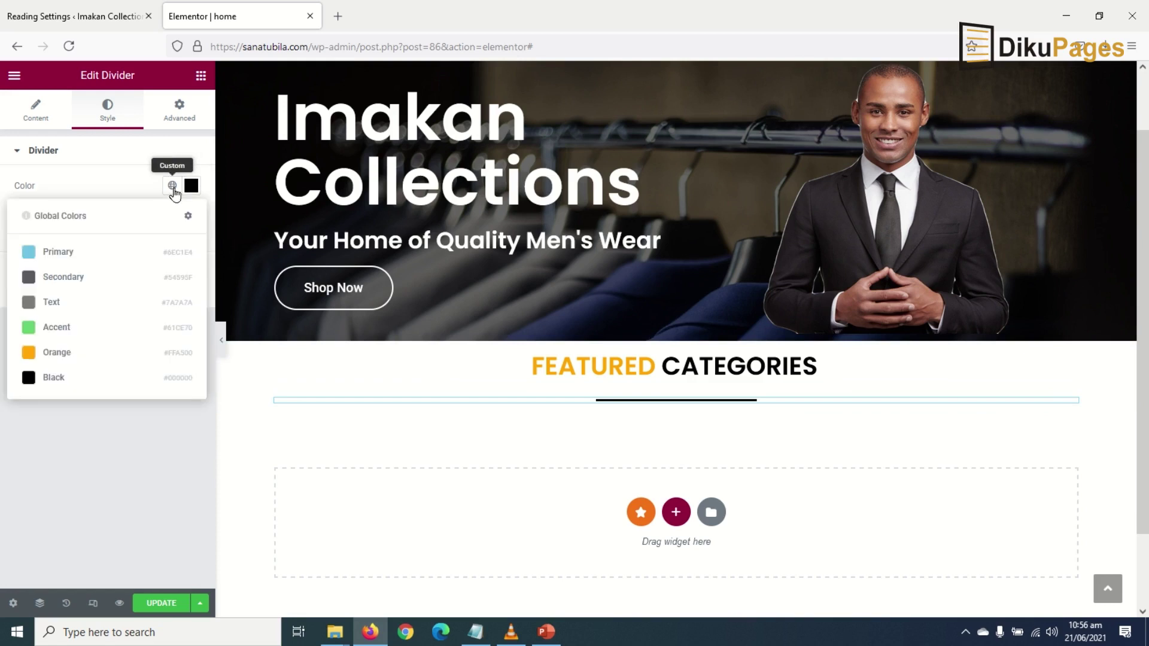
pyautogui.click(73, 352)
pyautogui.scroll(-1, 456, 395)
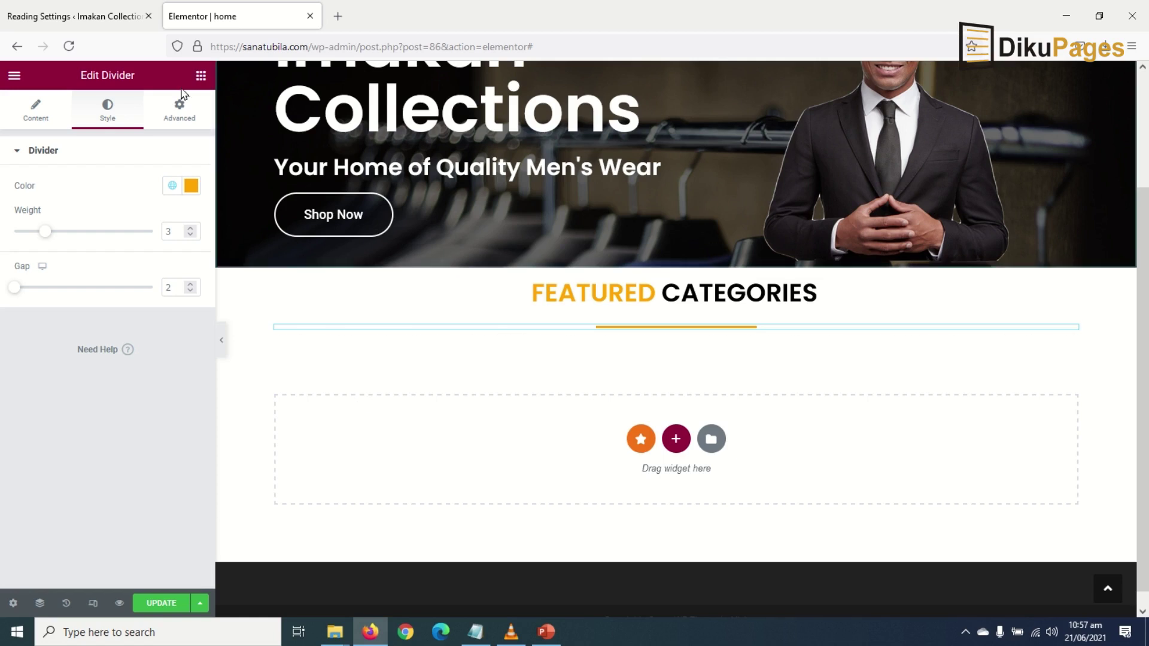
# Step: Add an inner section below the divider and duplicate its first column twice to make four columns
pyautogui.click(201, 76)
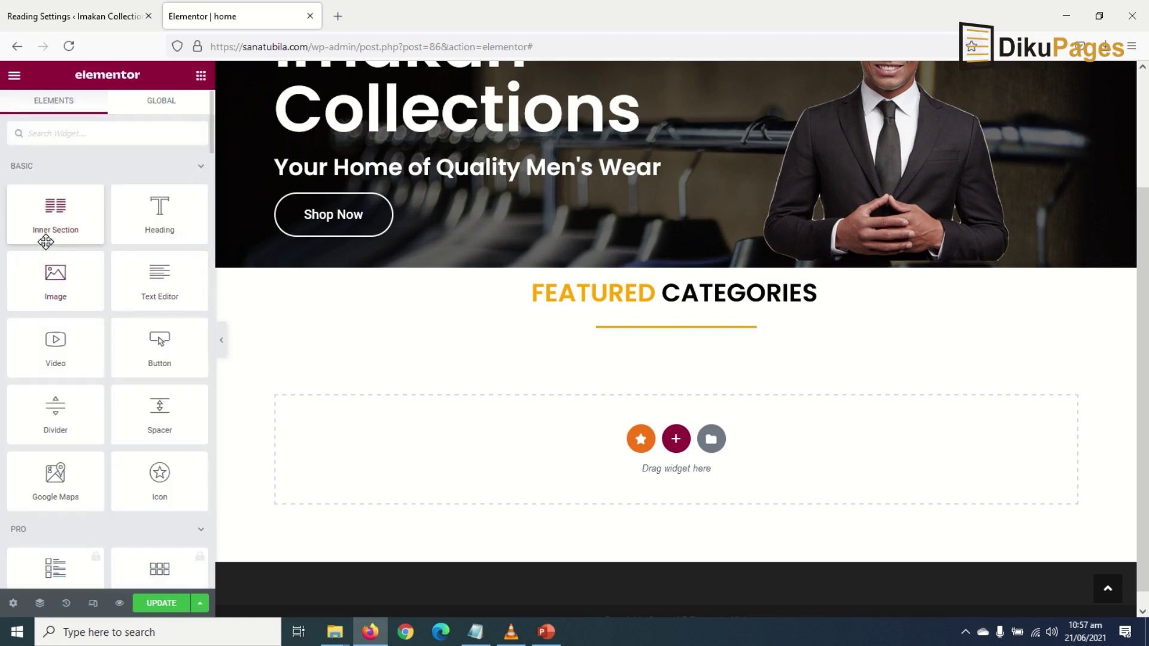
pyautogui.moveTo(46, 226); pyautogui.dragTo(601, 318)
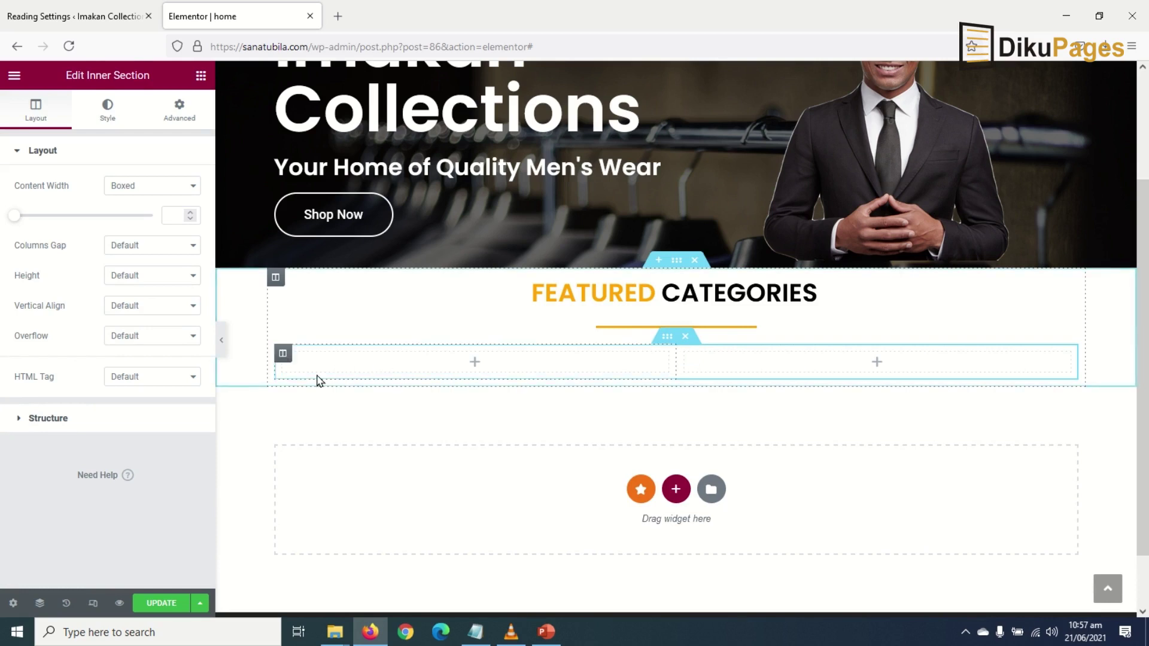
pyautogui.rightClick(283, 354)
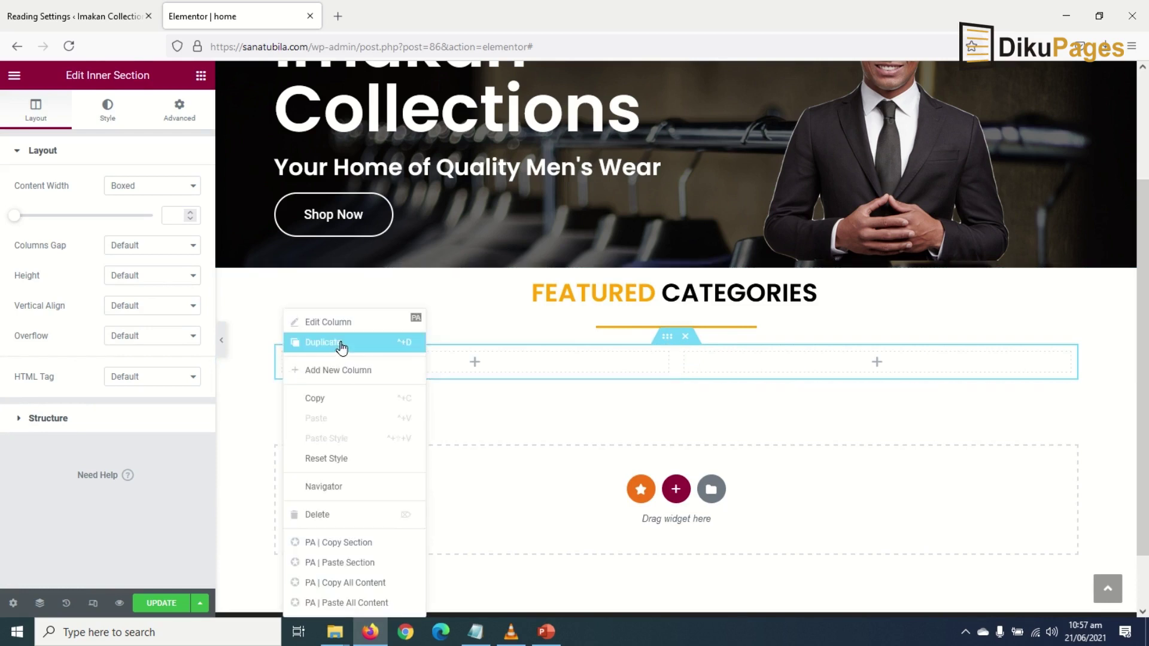
pyautogui.click(341, 347)
pyautogui.rightClick(277, 355)
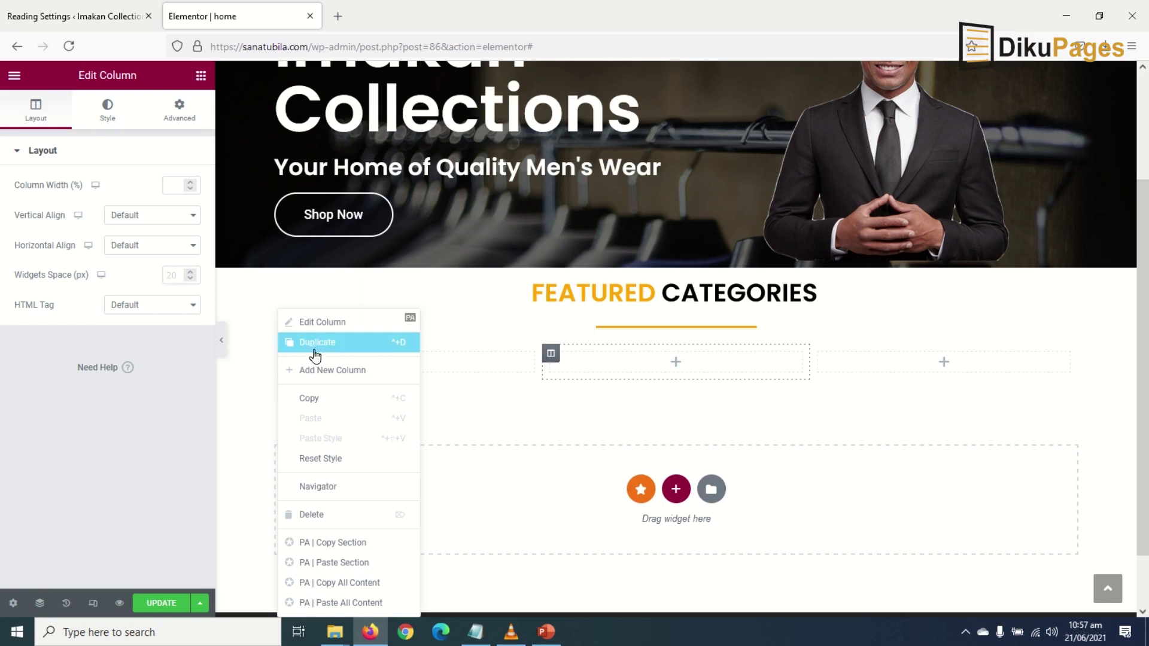
pyautogui.click(315, 354)
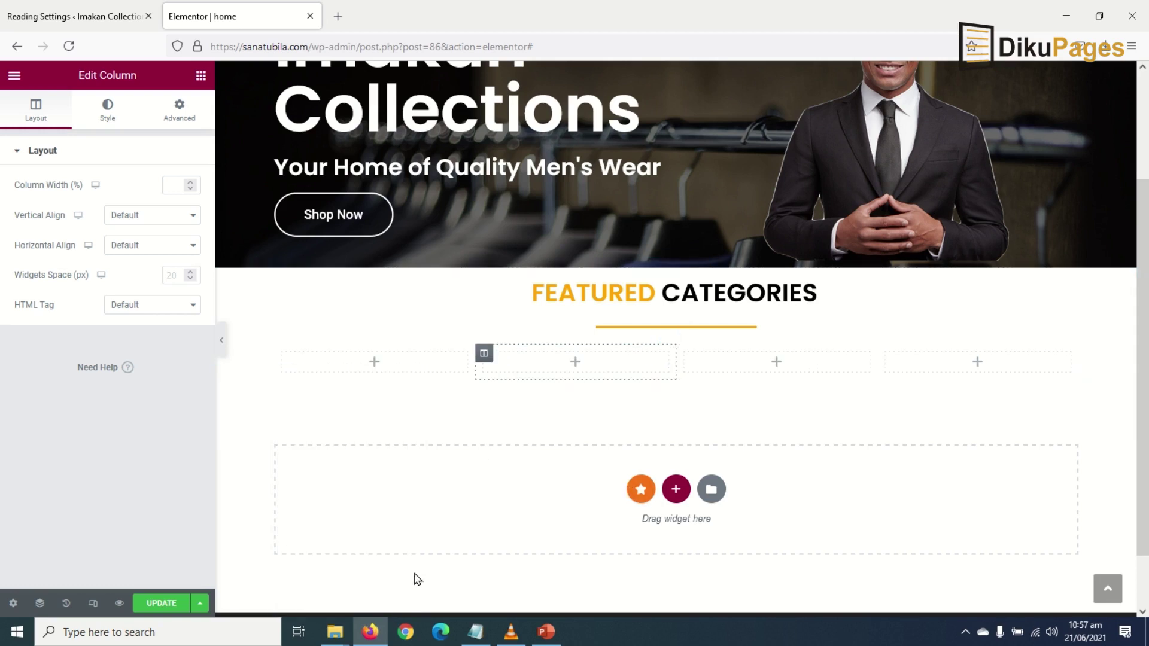
# Step: Find the Premium Banner widget and place it in the first column of the inner section
pyautogui.click(201, 75)
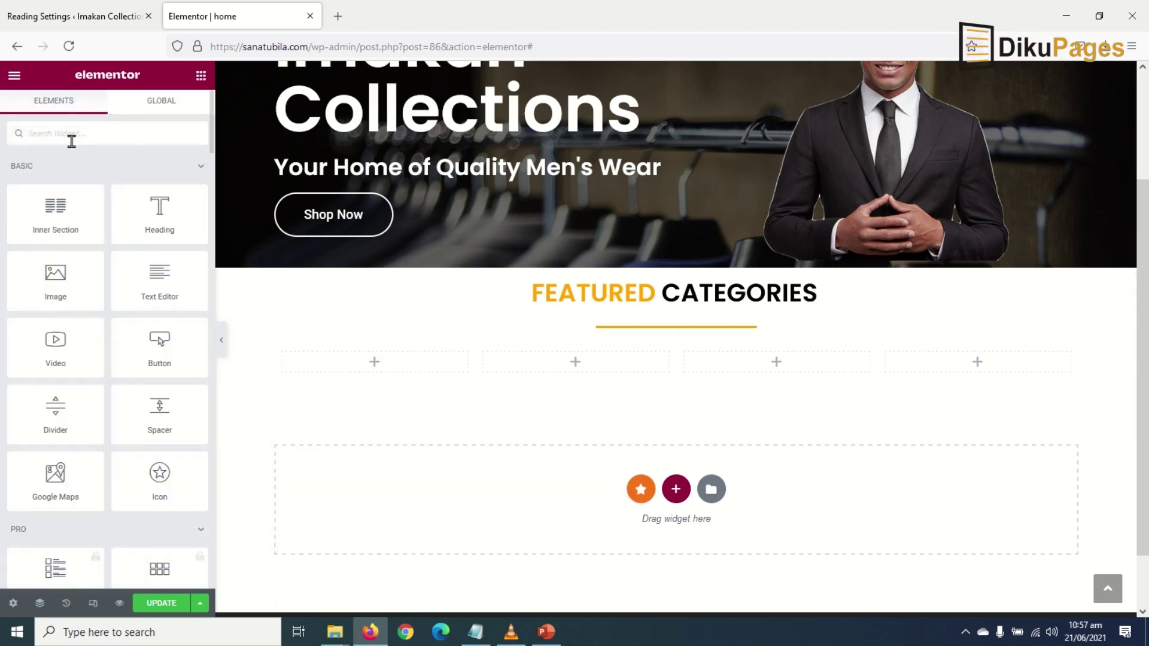
pyautogui.write('banner')
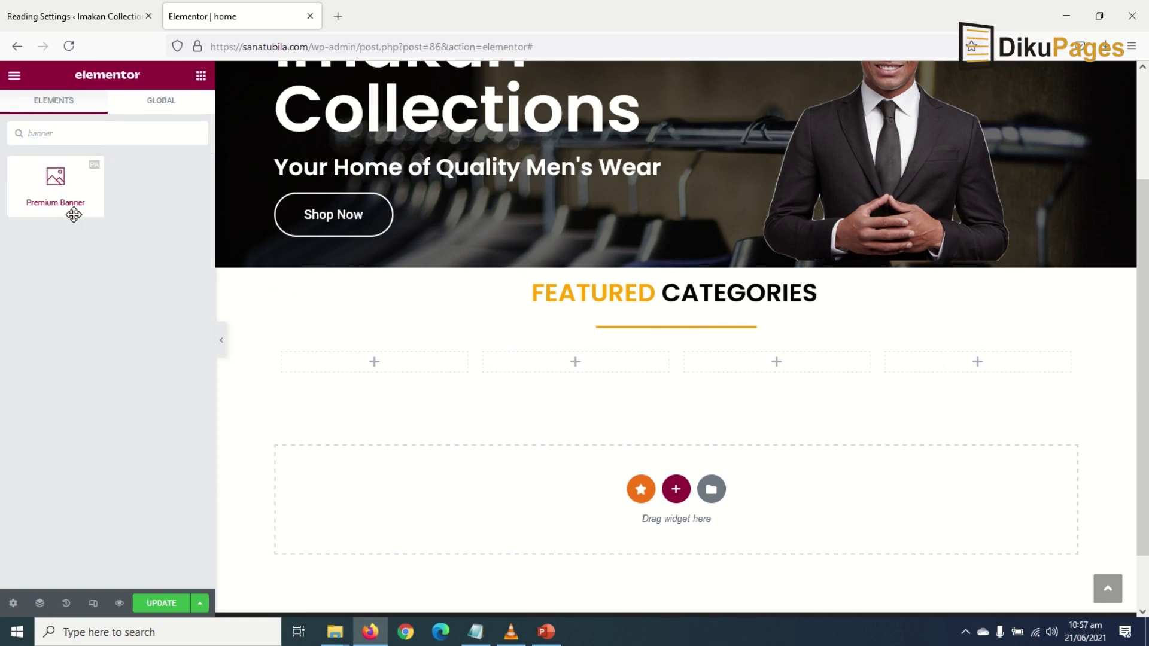
pyautogui.moveTo(34, 184); pyautogui.dragTo(345, 366)
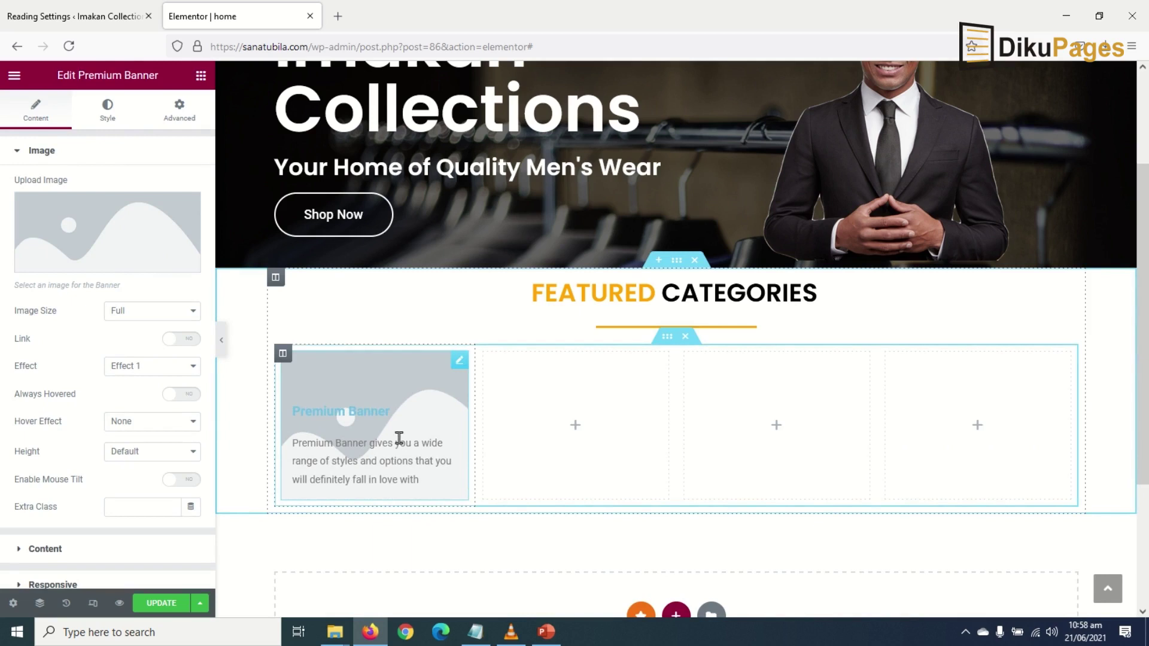
# Step: Set the banner's image to the black three-piece suit picture from the media library
pyautogui.moveTo(99, 223)
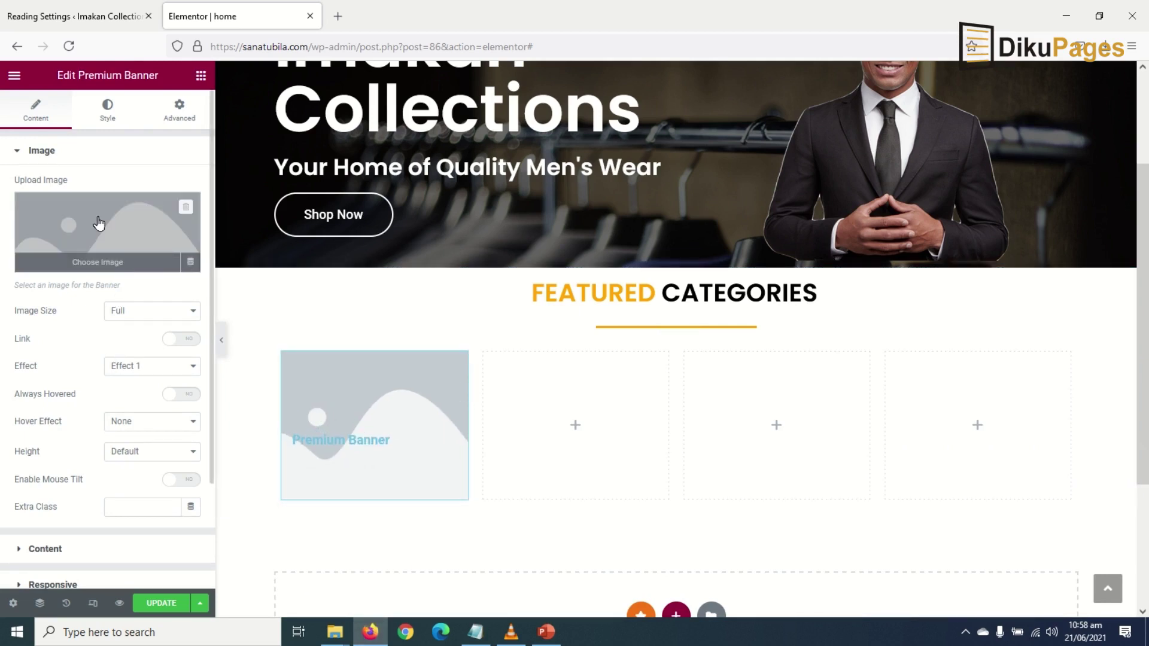
pyautogui.click(98, 223)
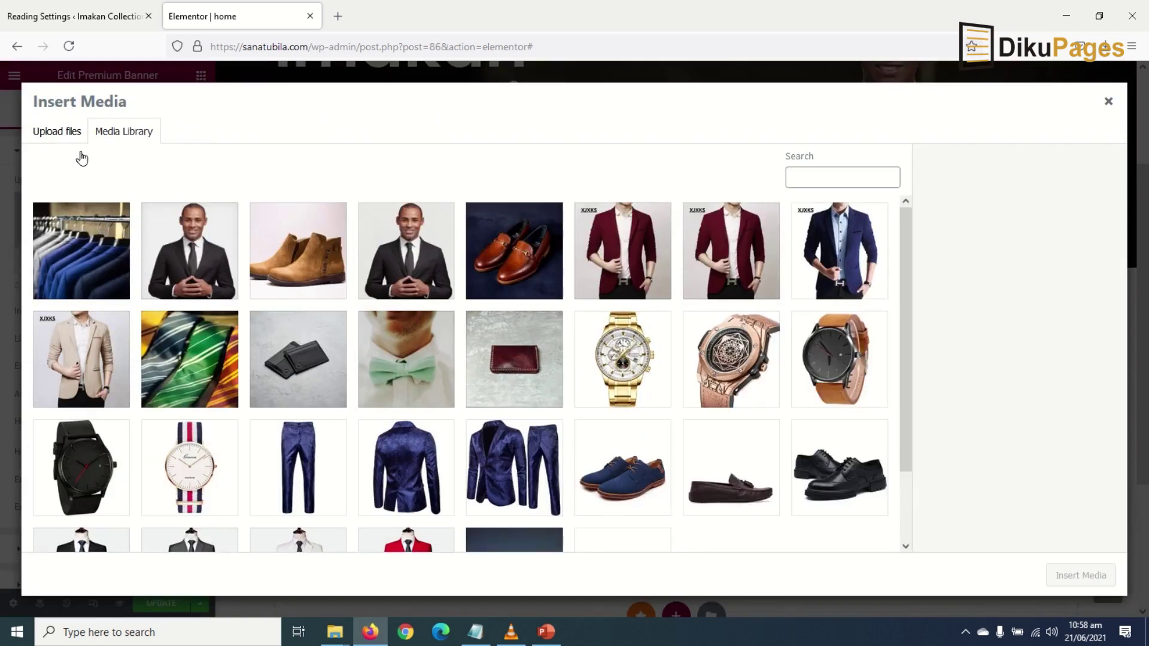
pyautogui.scroll(-2, 98, 515)
pyautogui.click(80, 505)
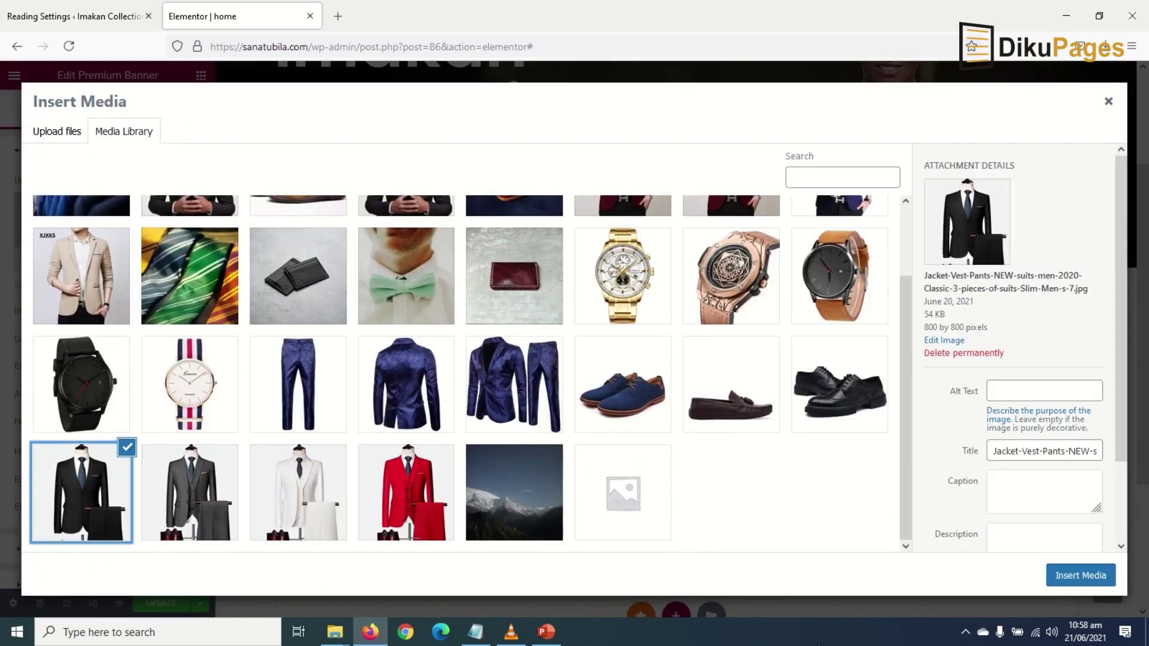
pyautogui.click(1080, 575)
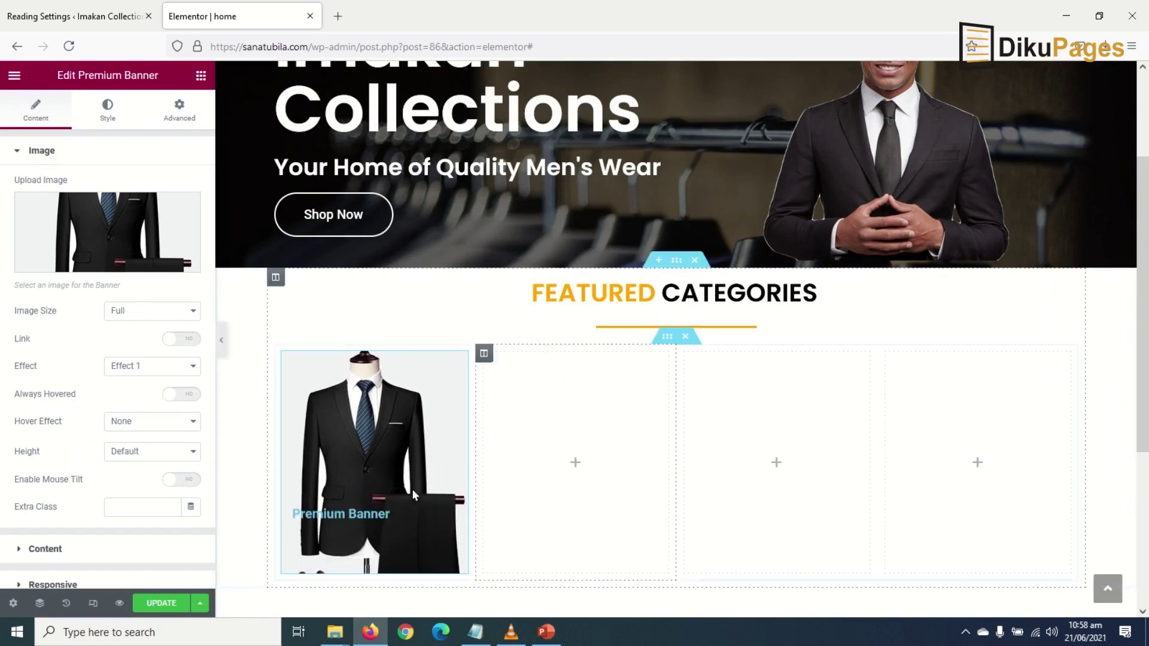
# Step: Try Effect 2 and Effect 3 on the suit banner and return it to Effect 1
pyautogui.scroll(-2, 411, 489)
pyautogui.click(156, 374)
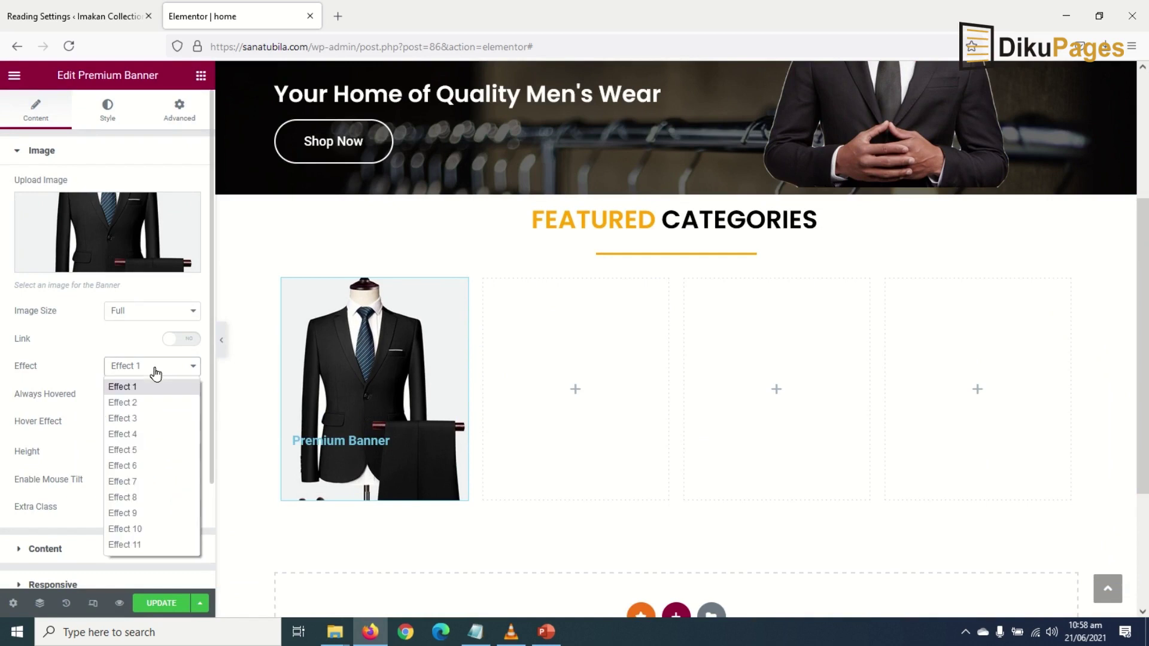
pyautogui.click(136, 402)
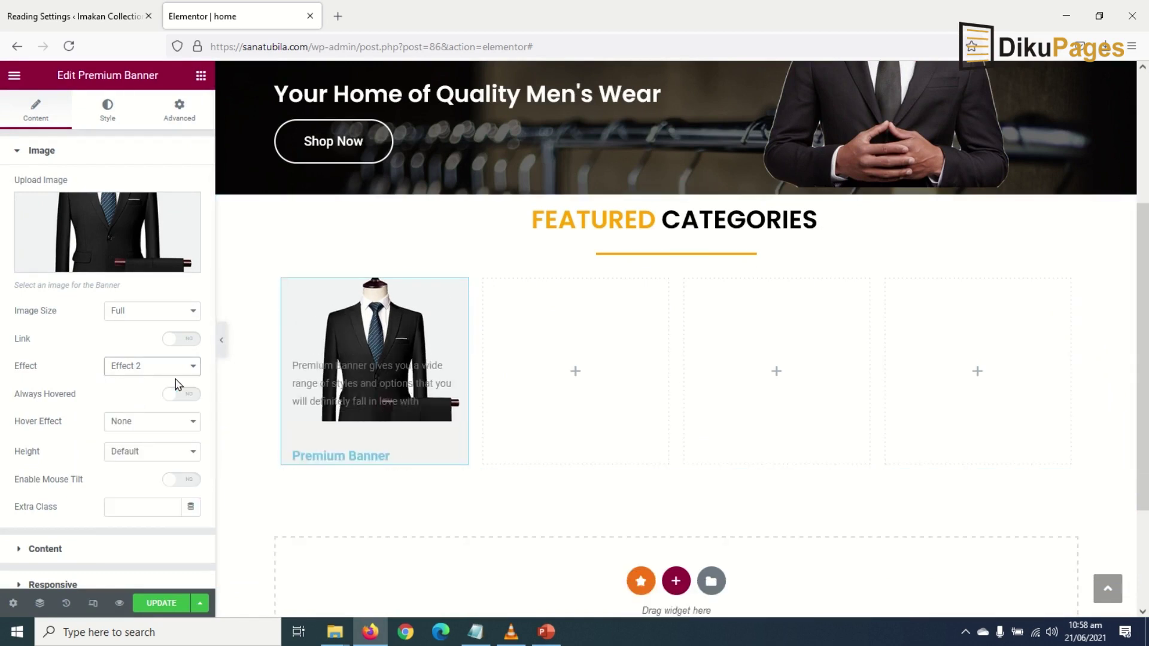
pyautogui.click(154, 370)
pyautogui.click(133, 418)
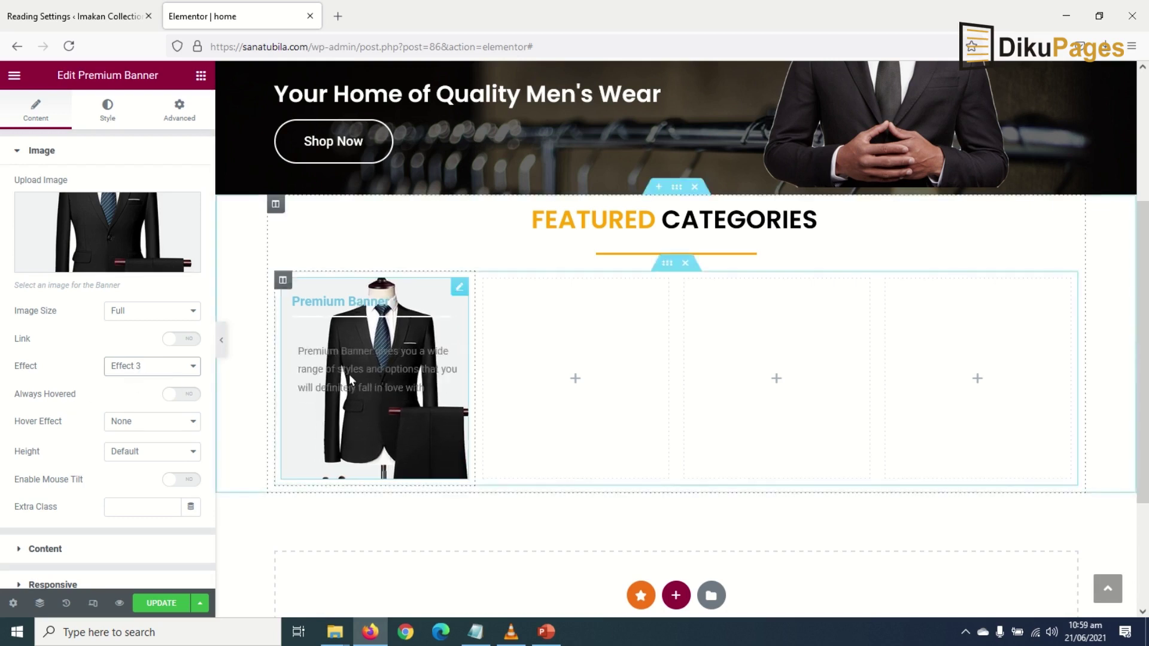
pyautogui.click(135, 368)
pyautogui.click(151, 387)
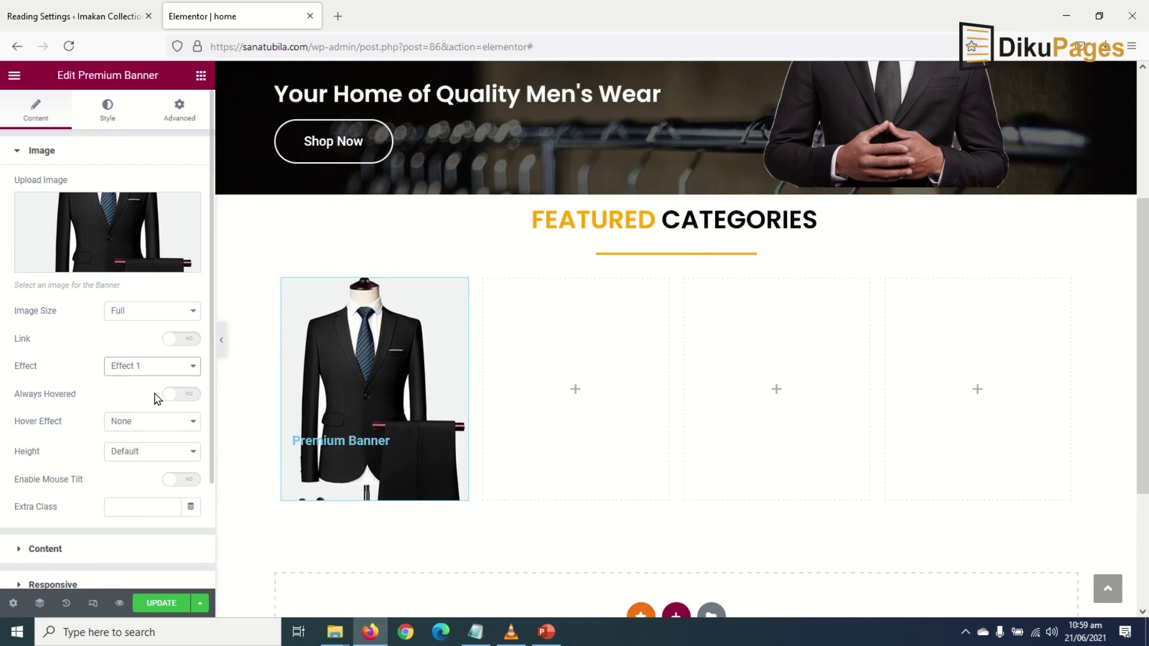
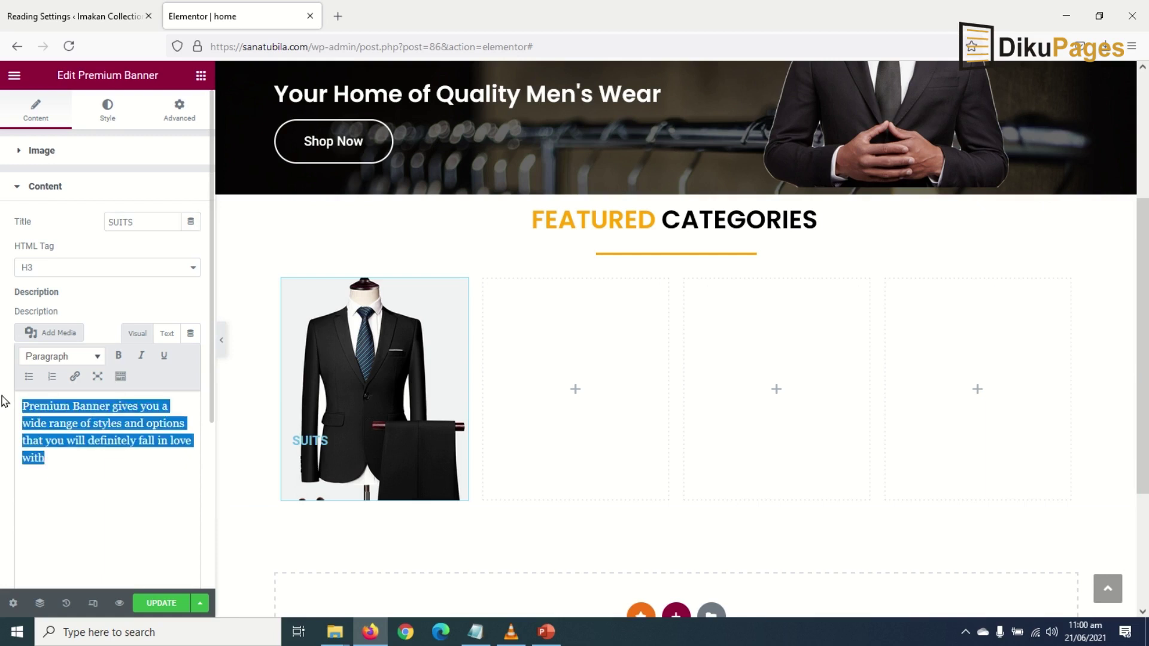
# Step: Replace the suit banner's placeholder description with "Quality Suits for Men"
pyautogui.write('Quality Su')
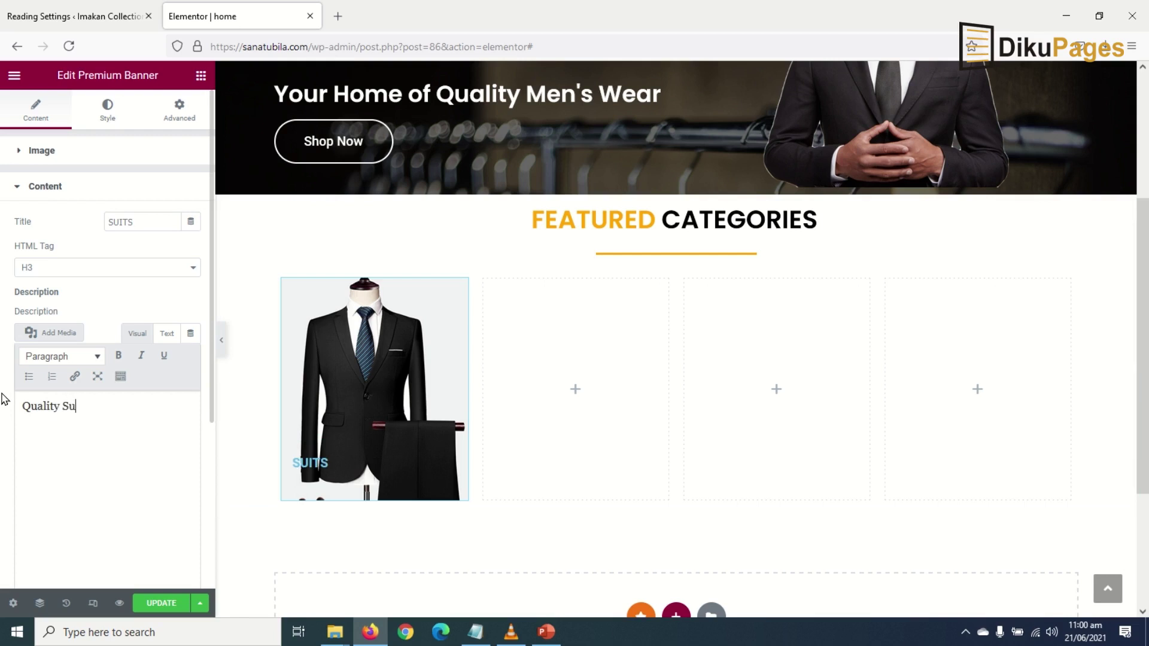
pyautogui.write('its for Men')
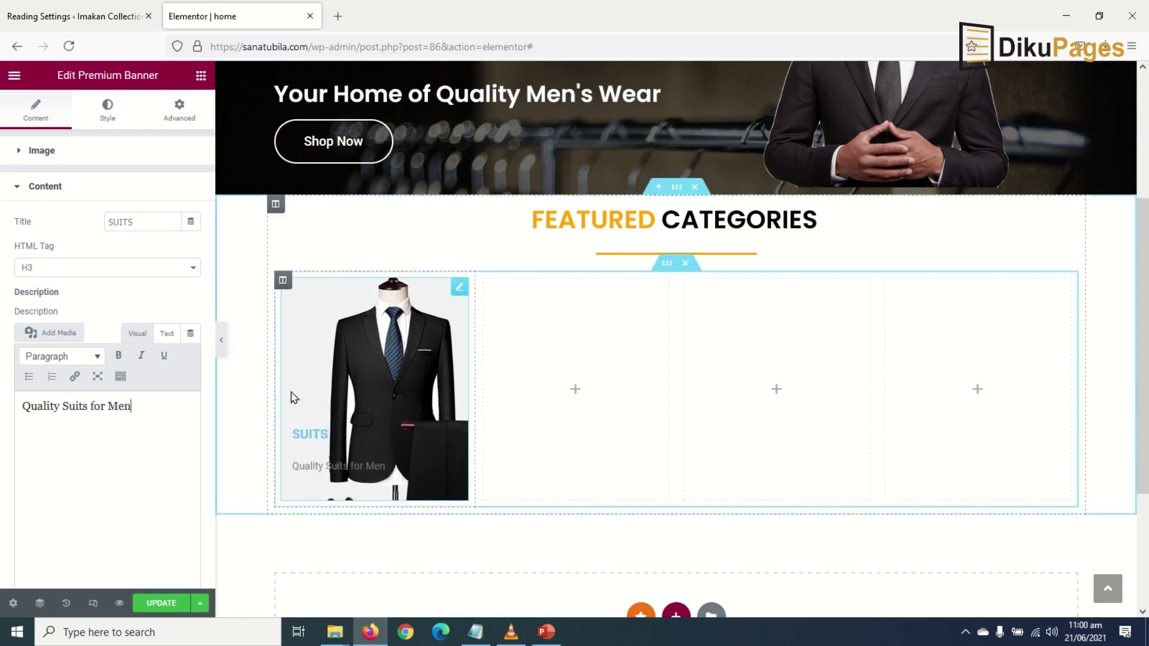
# Step: Style the suit banner's title with the global Orange color and the global Poppings font
pyautogui.click(107, 113)
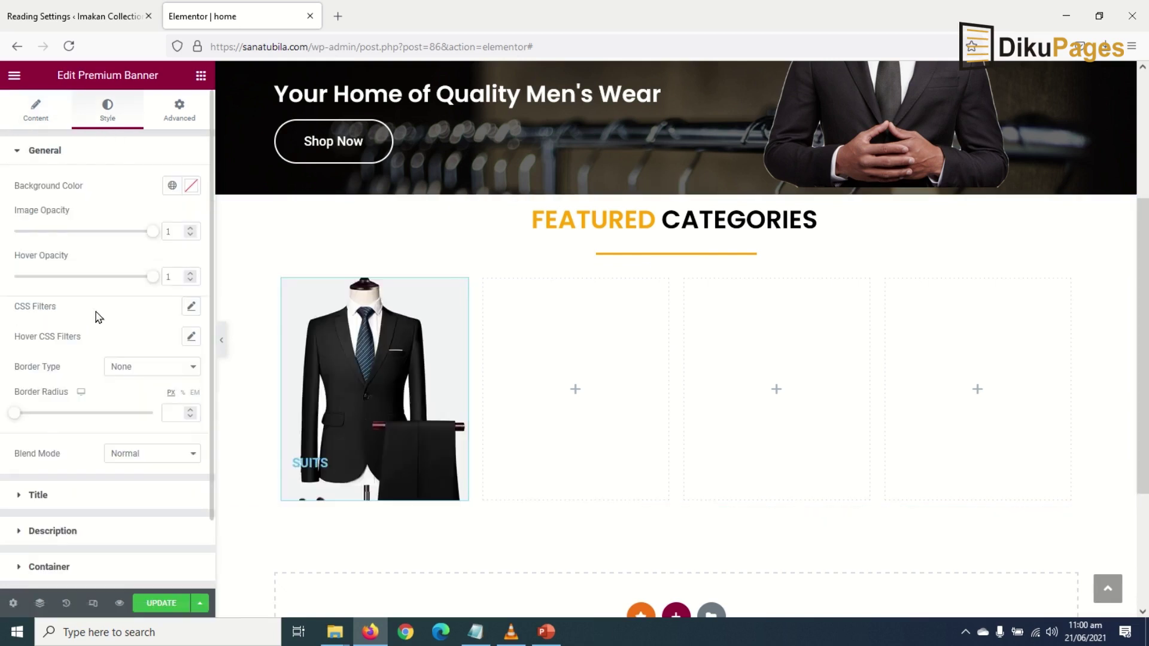
pyautogui.scroll(-2, 89, 333)
pyautogui.click(38, 414)
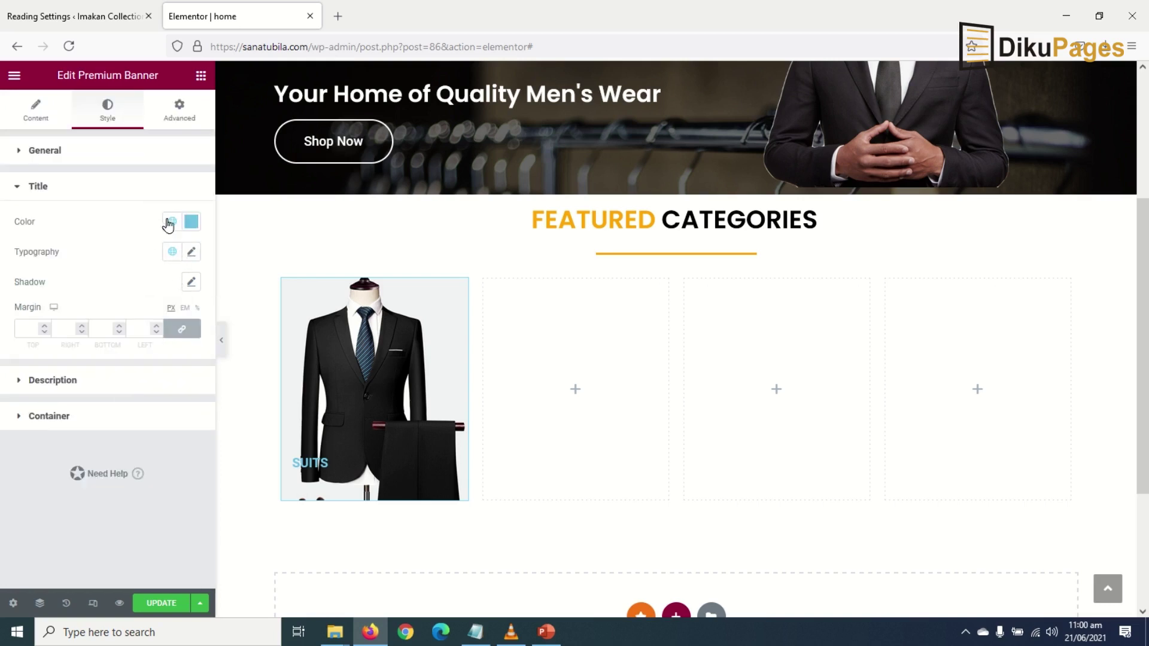
pyautogui.click(170, 226)
pyautogui.click(41, 387)
pyautogui.click(174, 255)
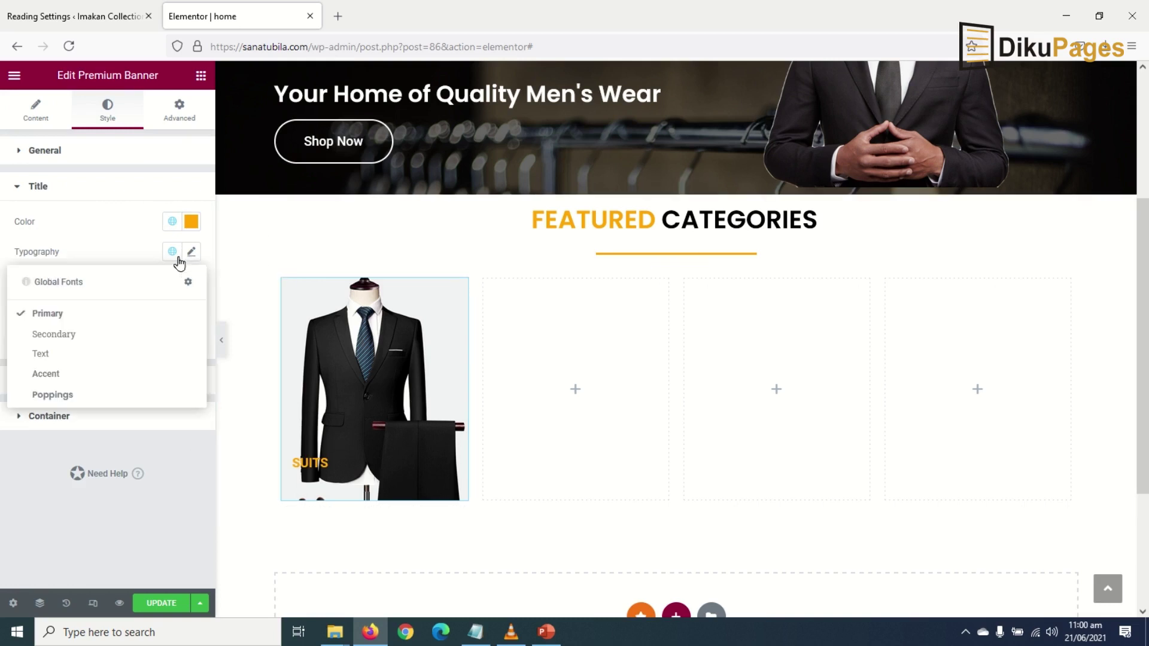
pyautogui.click(70, 393)
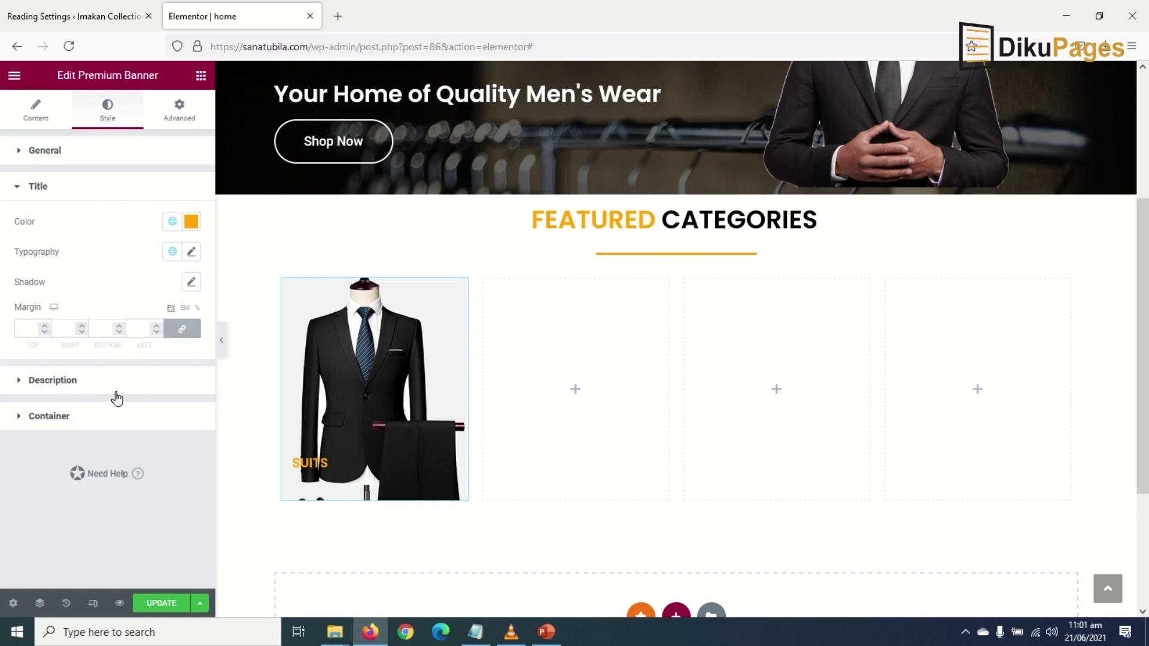
# Step: Set the suit banner title's font size to 30 px
pyautogui.click(191, 254)
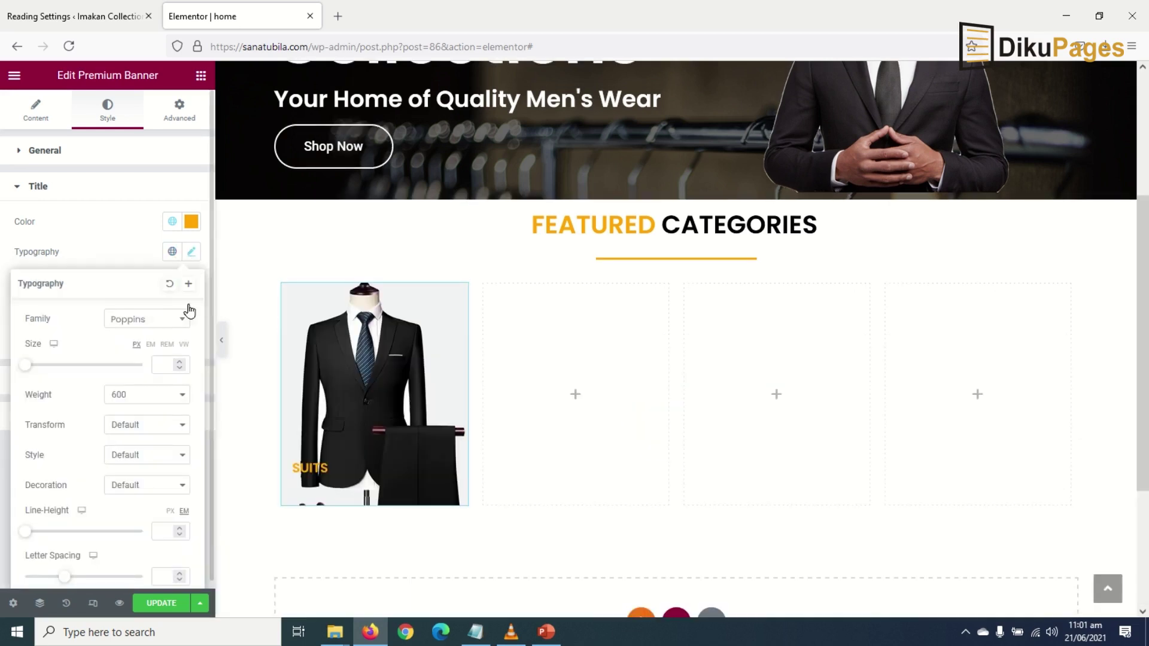
pyautogui.moveTo(27, 367); pyautogui.dragTo(45, 364)
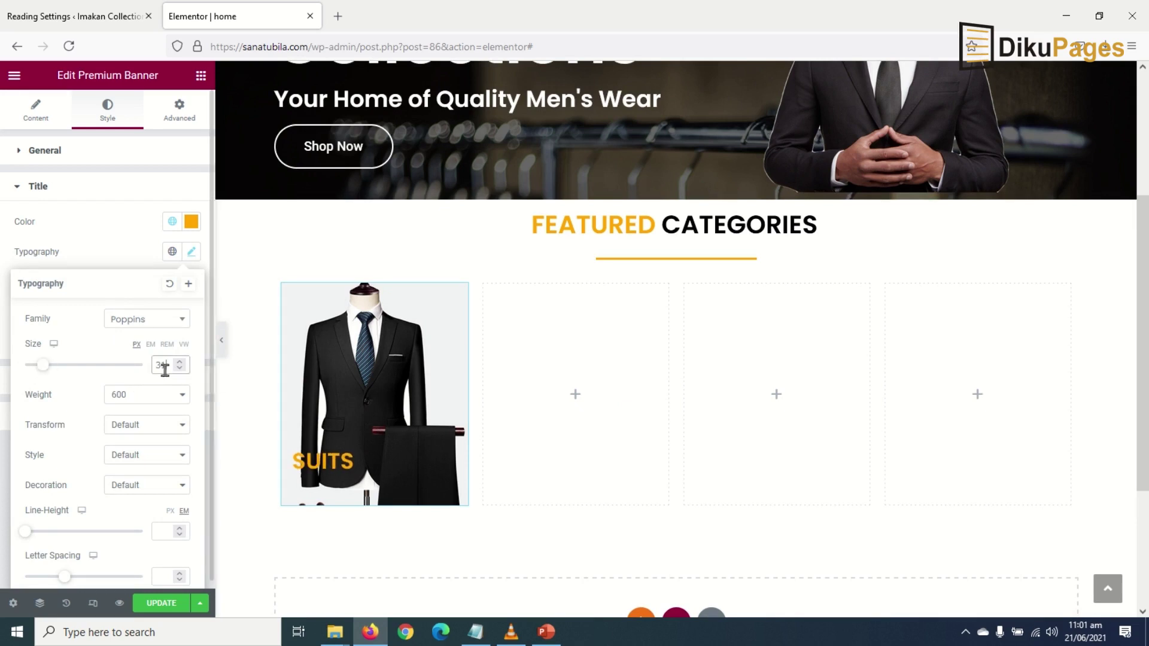
pyautogui.press('Down')
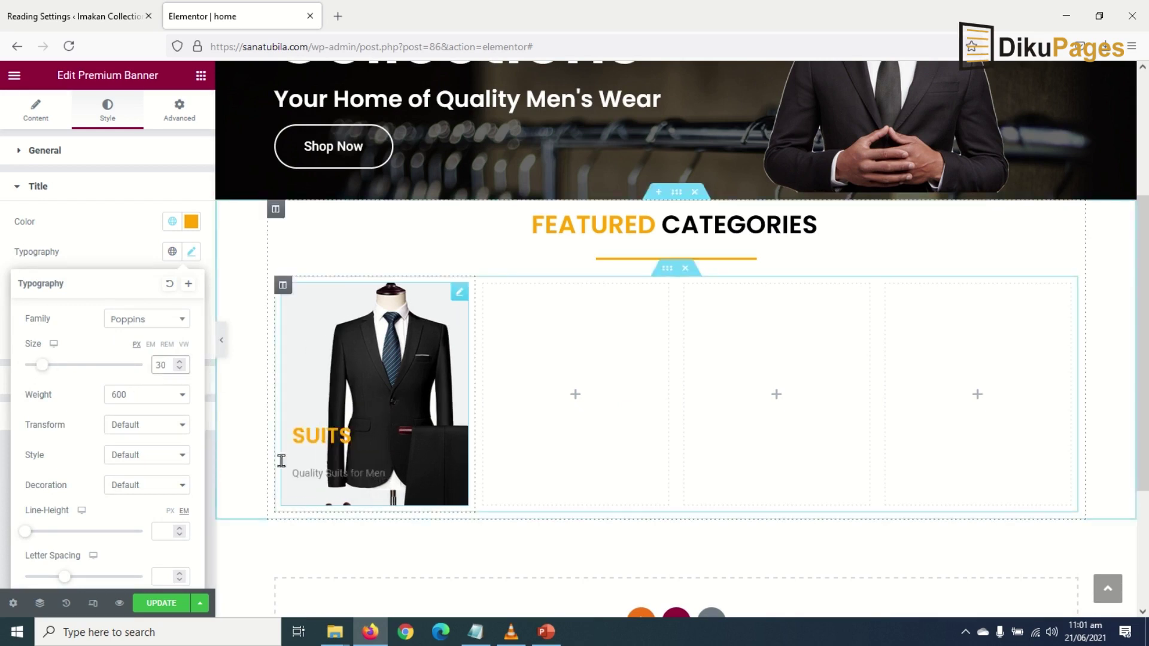
pyautogui.click(205, 524)
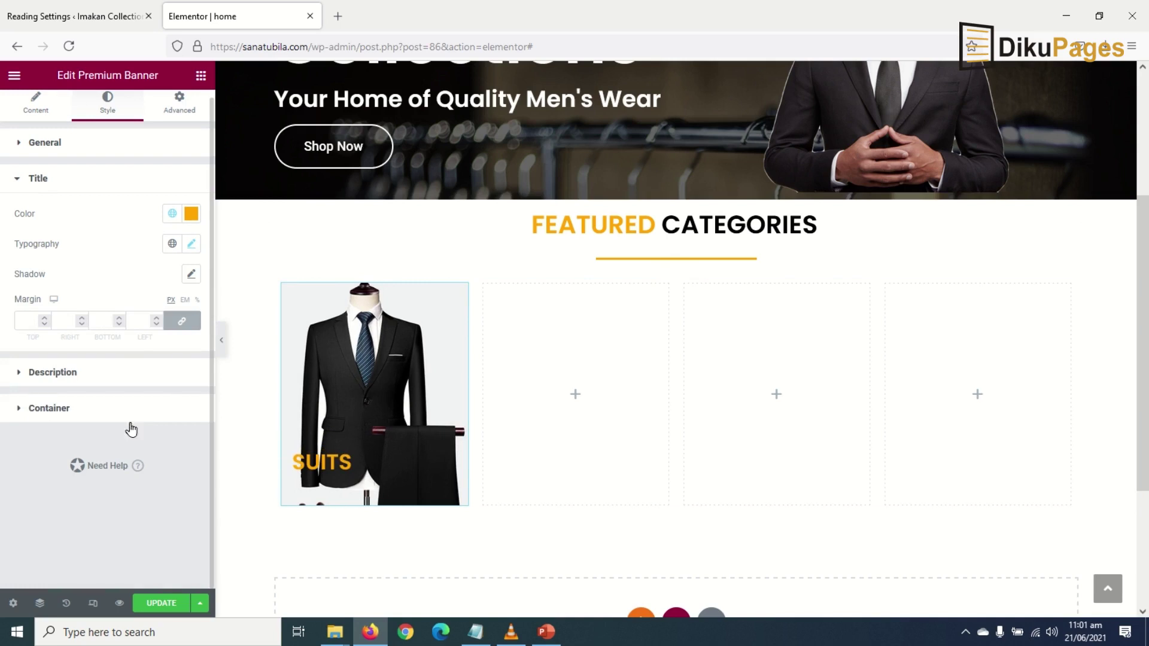
# Step: Style the suit banner's description with the global Primary color and the global Poppings font
pyautogui.click(40, 376)
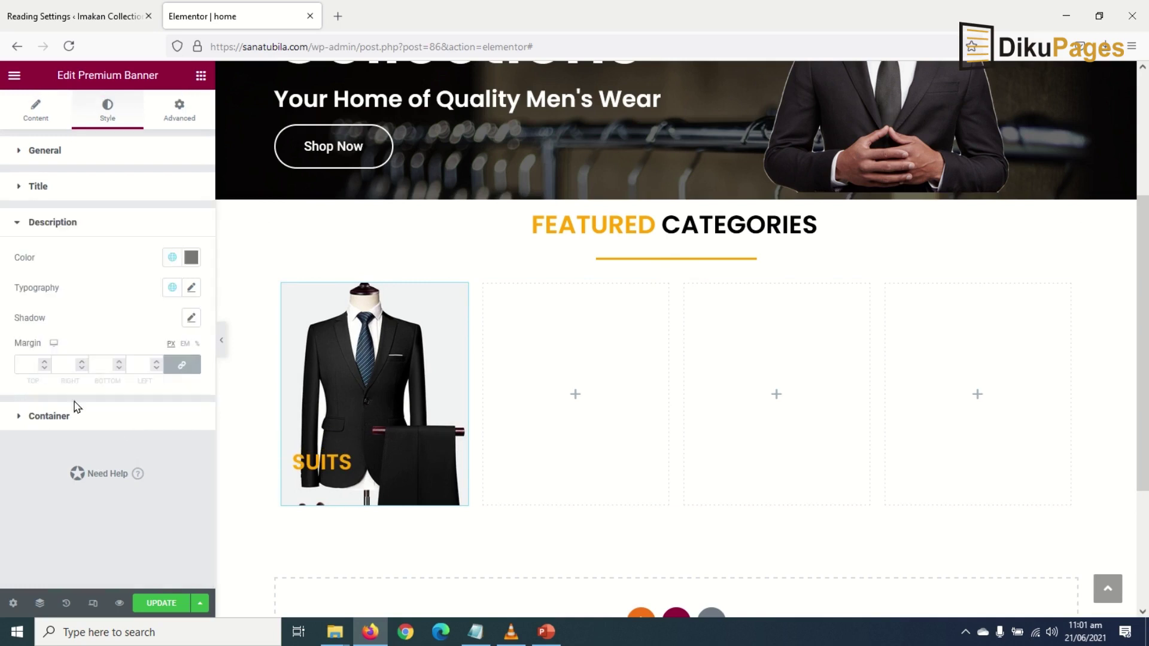
pyautogui.click(172, 258)
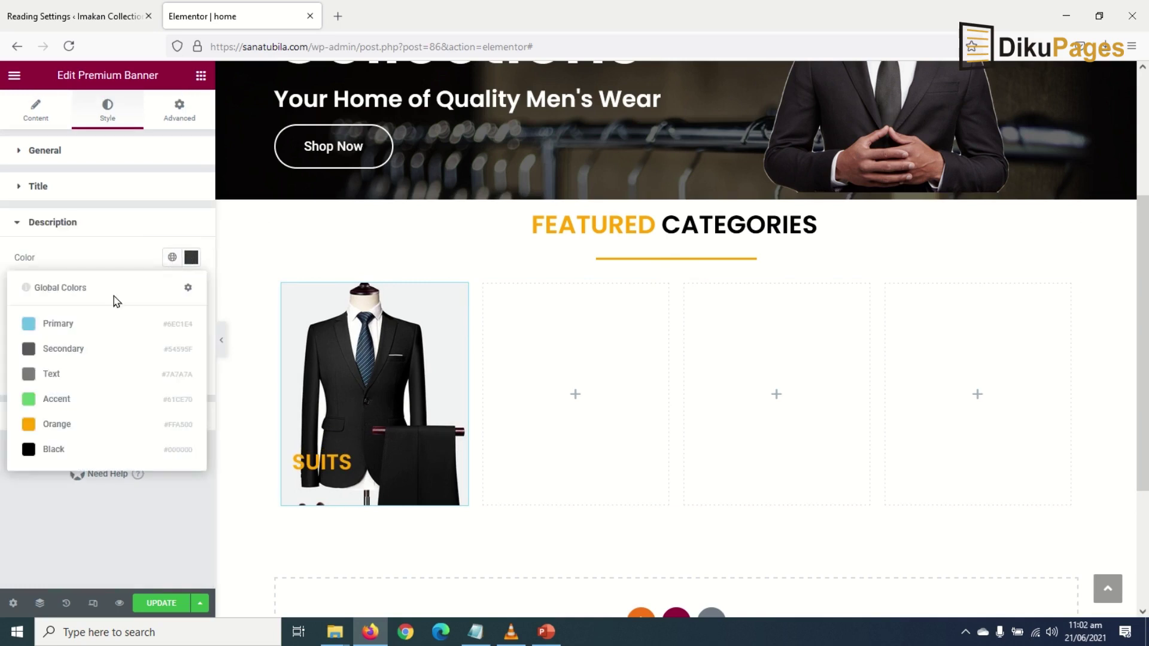
pyautogui.click(64, 326)
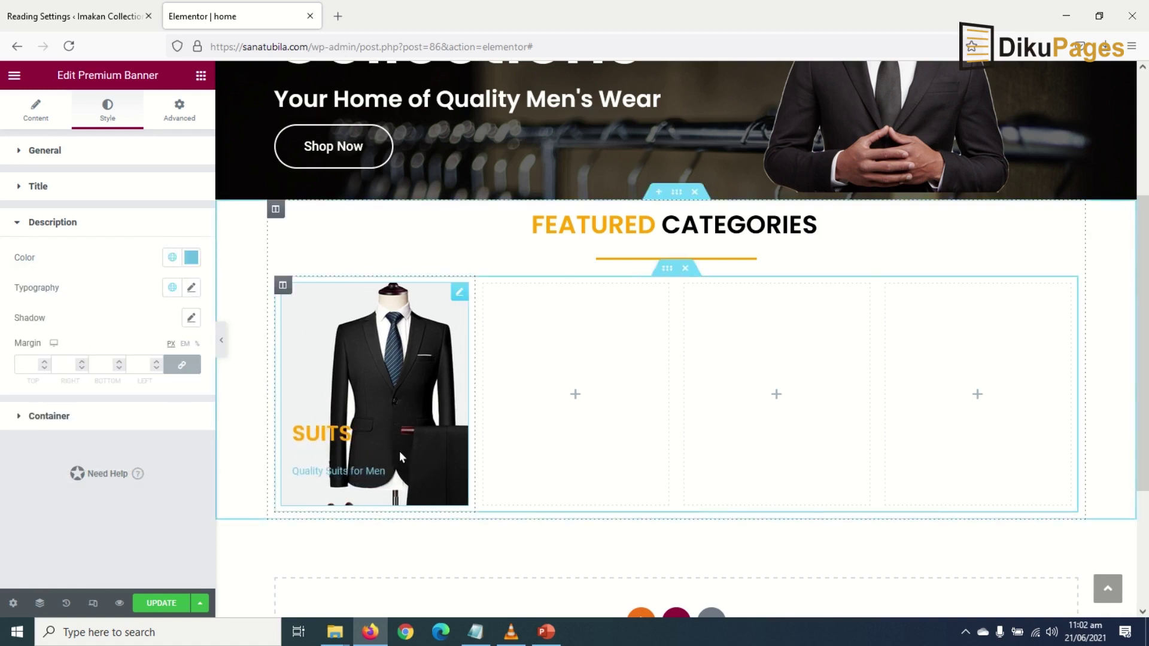
pyautogui.click(191, 288)
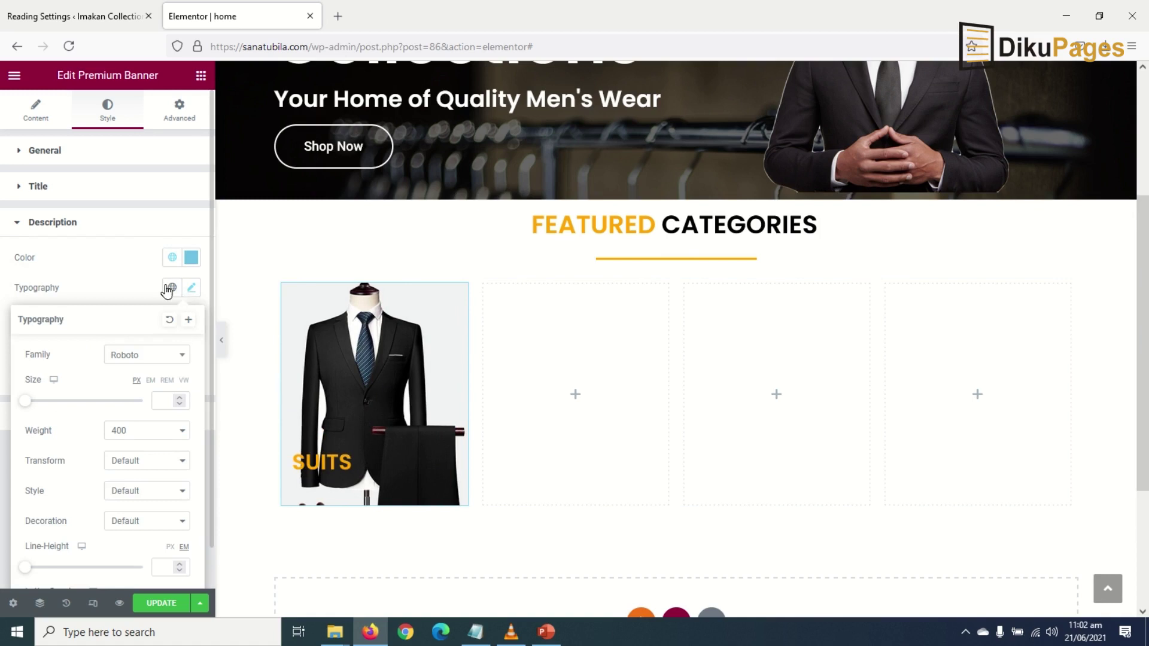
pyautogui.click(169, 289)
pyautogui.click(78, 434)
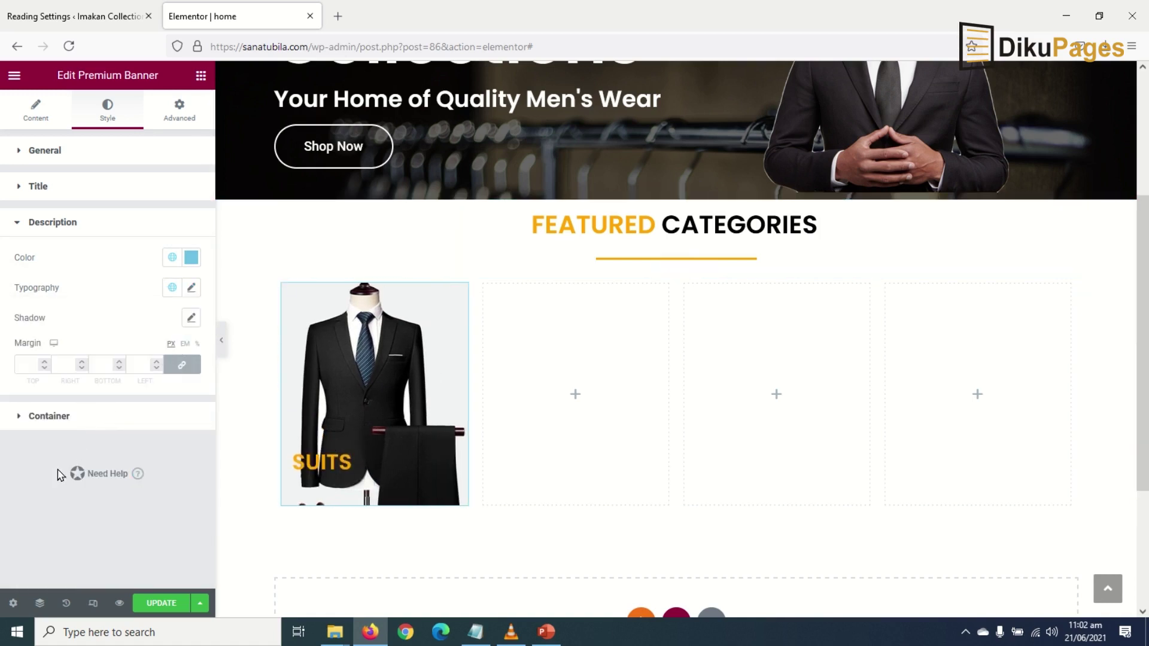
# Step: Add a box shadow with the default settings to the suit banner's container
pyautogui.click(65, 415)
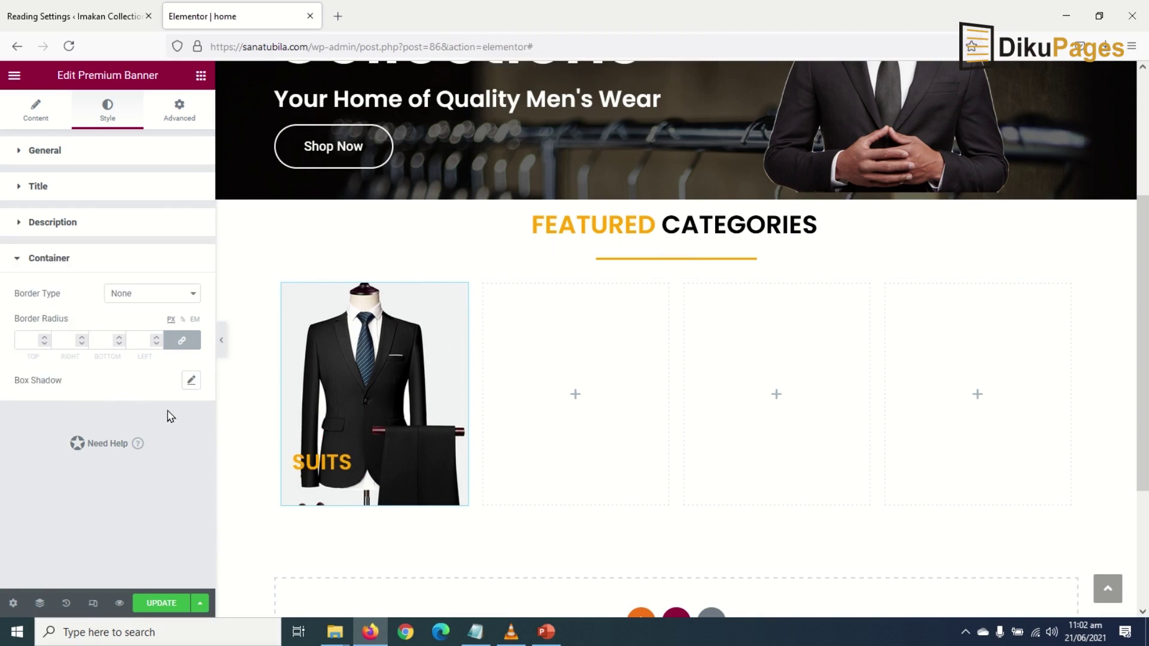
pyautogui.click(191, 381)
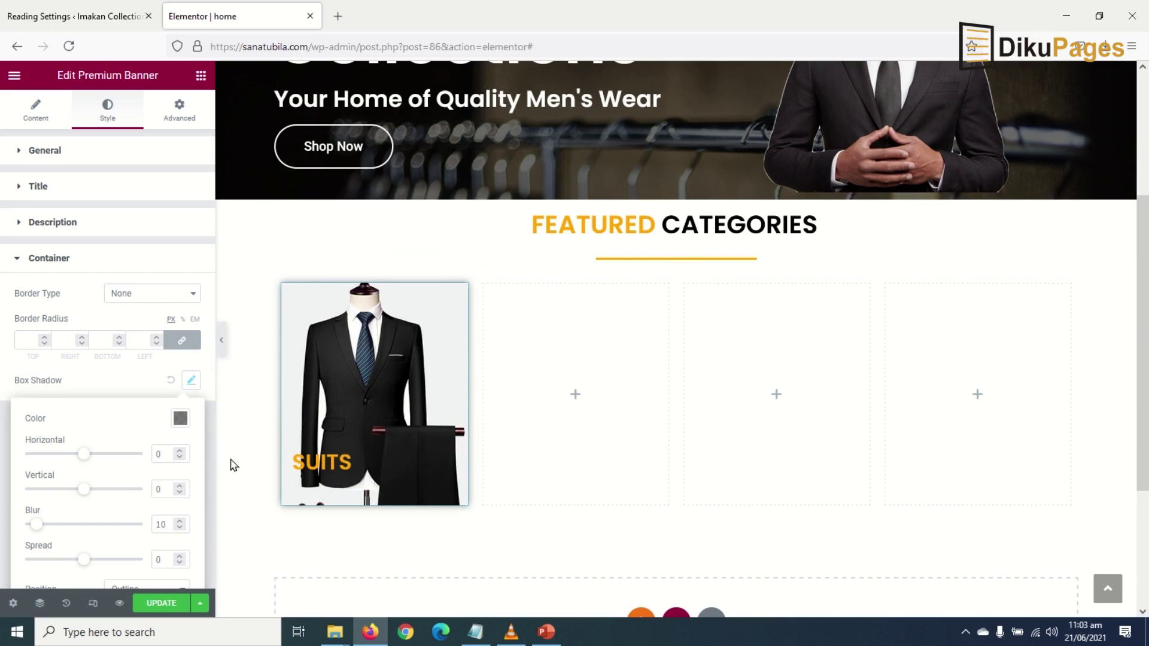
pyautogui.click(366, 374)
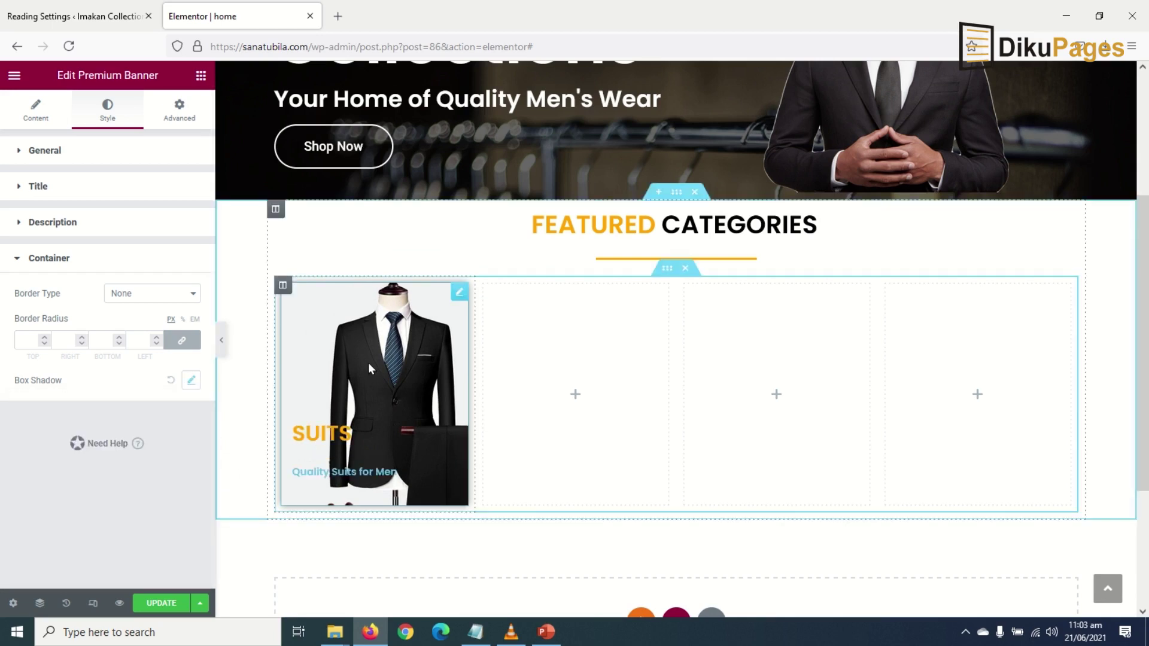
# Step: Copy the finished suit banner and paste it into each of the three empty columns
pyautogui.rightClick(368, 363)
pyautogui.click(416, 371)
pyautogui.rightClick(562, 395)
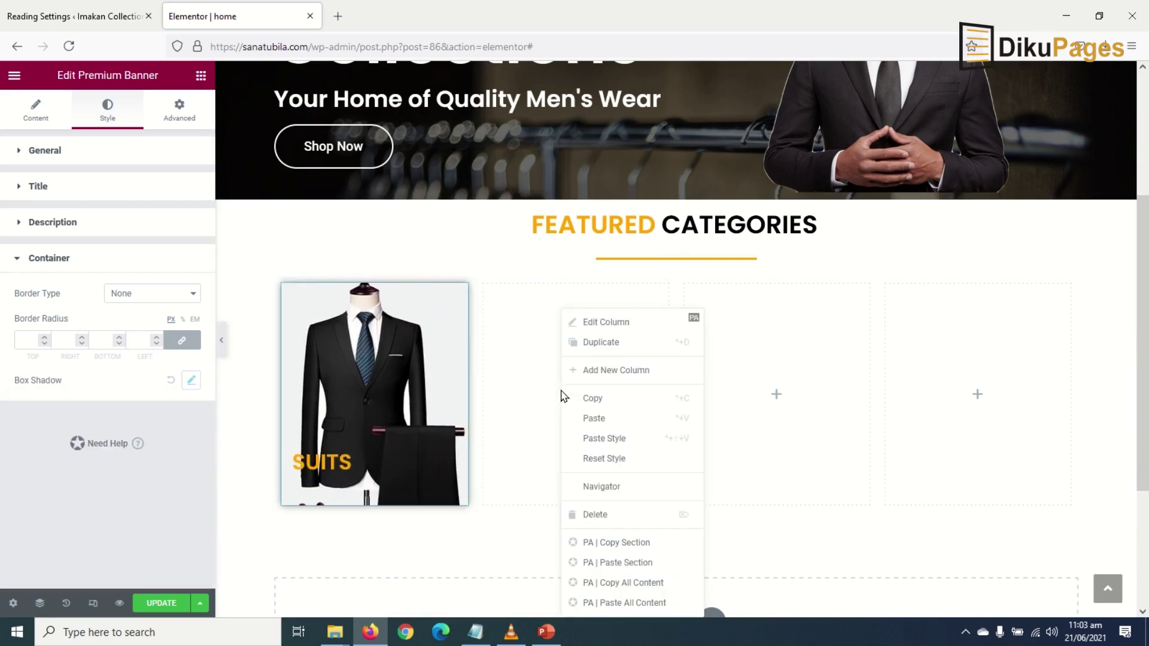
pyautogui.click(621, 419)
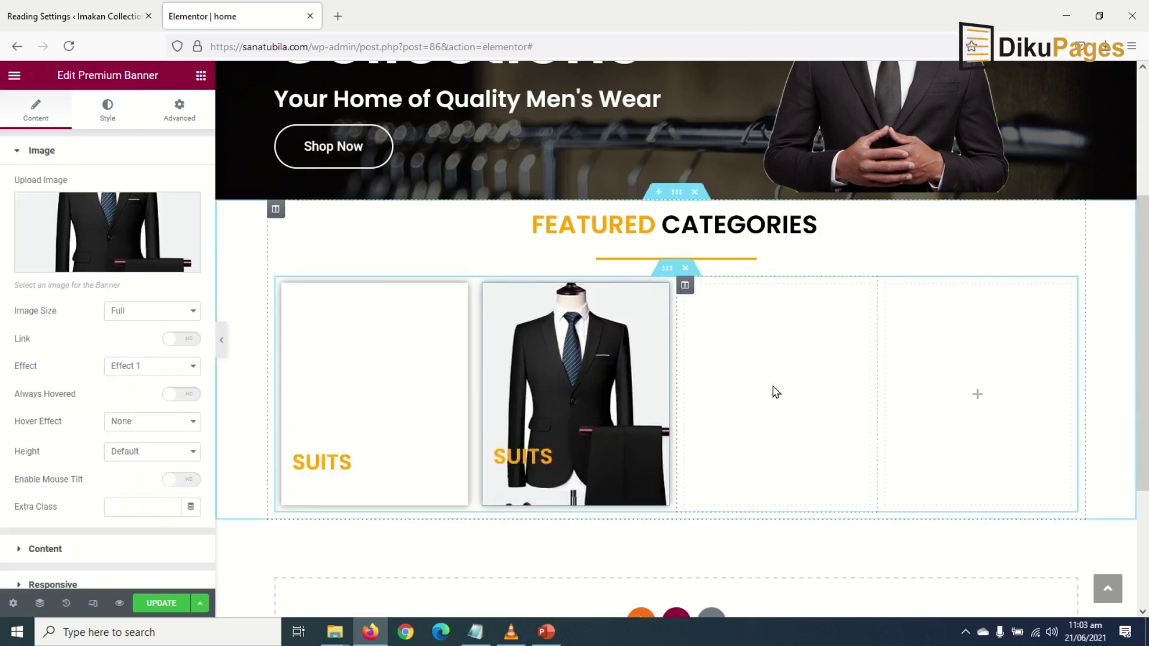
pyautogui.rightClick(772, 390)
pyautogui.click(821, 418)
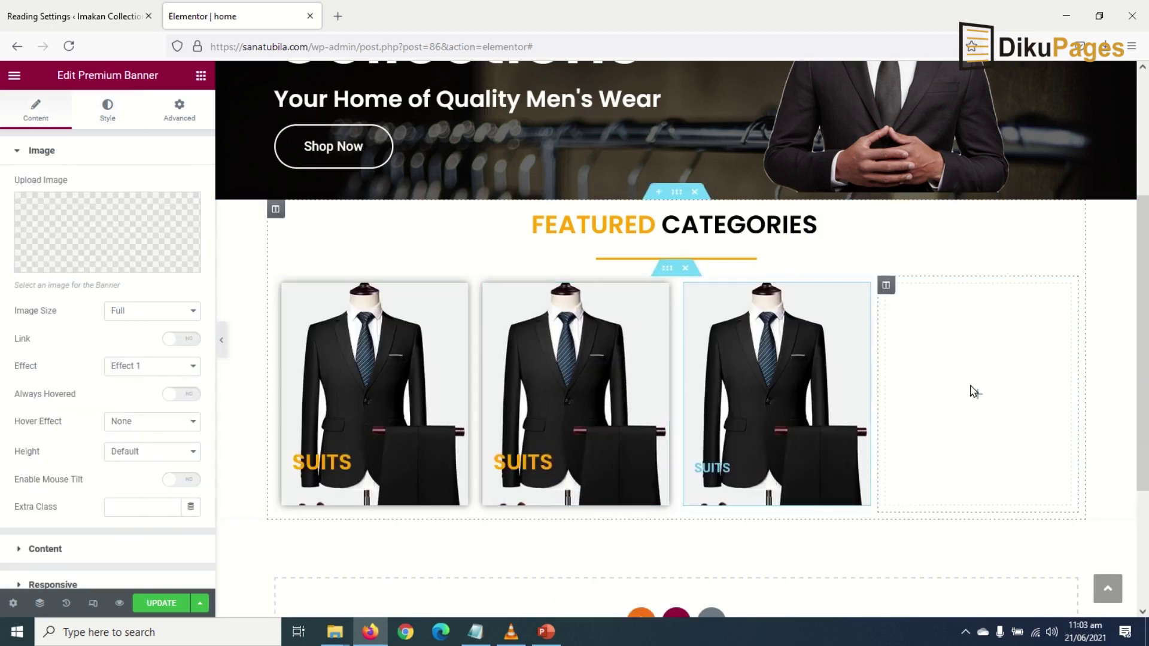
pyautogui.rightClick(972, 389)
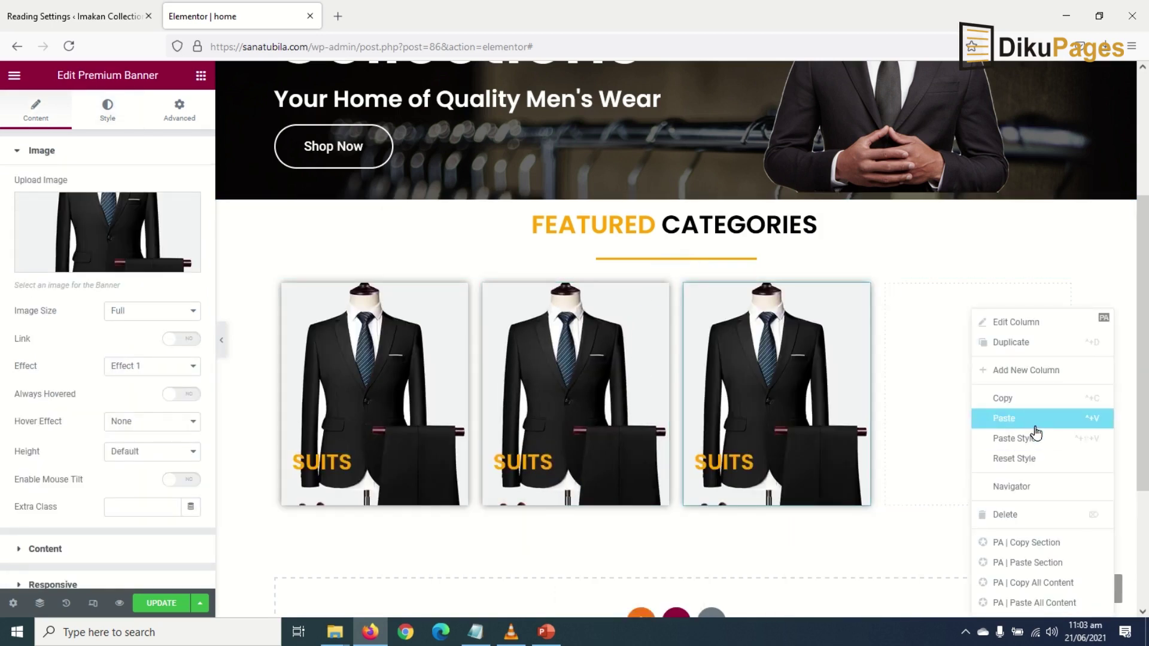
pyautogui.click(1027, 419)
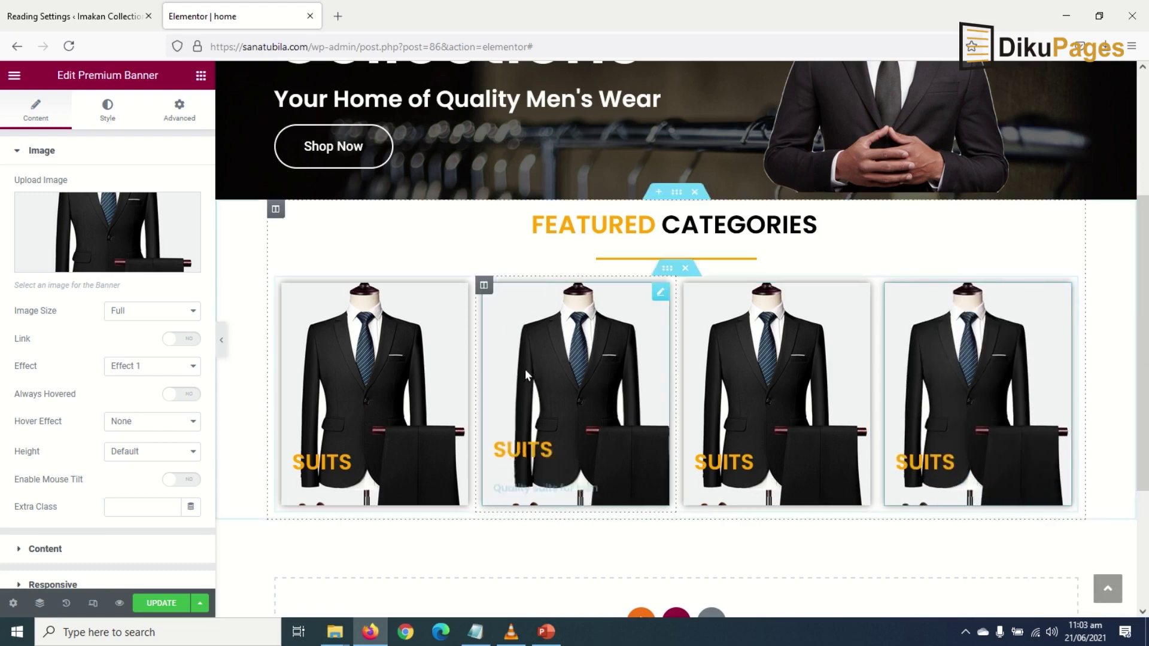
# Step: Replace the second banner's image with the gold watch picture, watch-5.png, from the media library
pyautogui.click(584, 402)
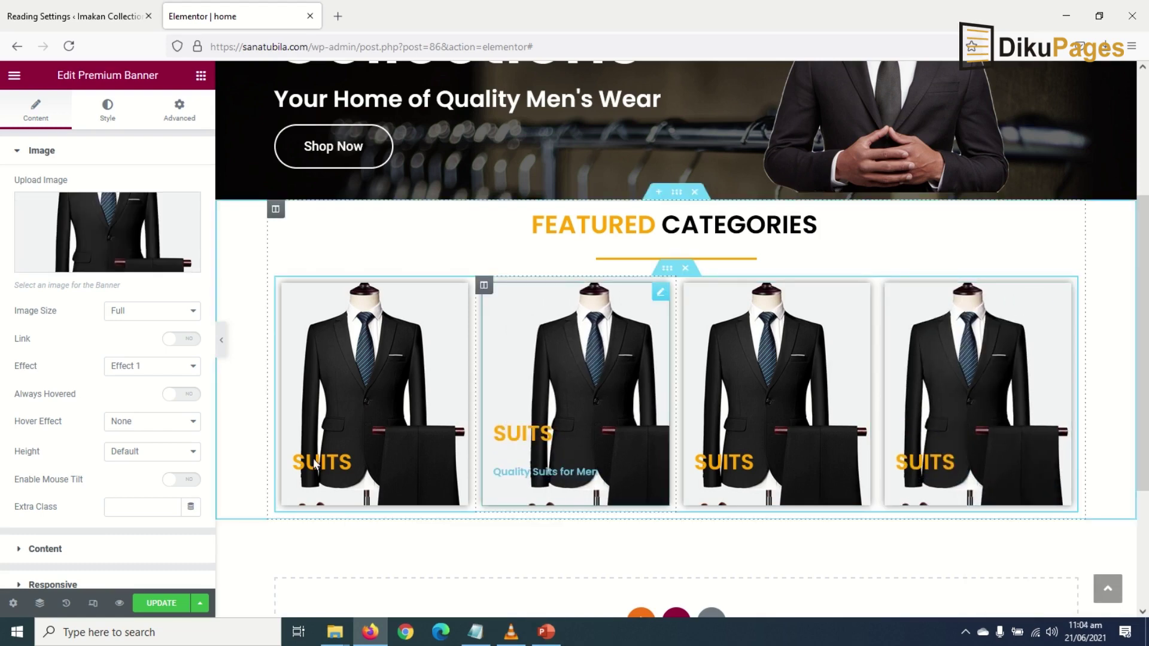
pyautogui.click(124, 230)
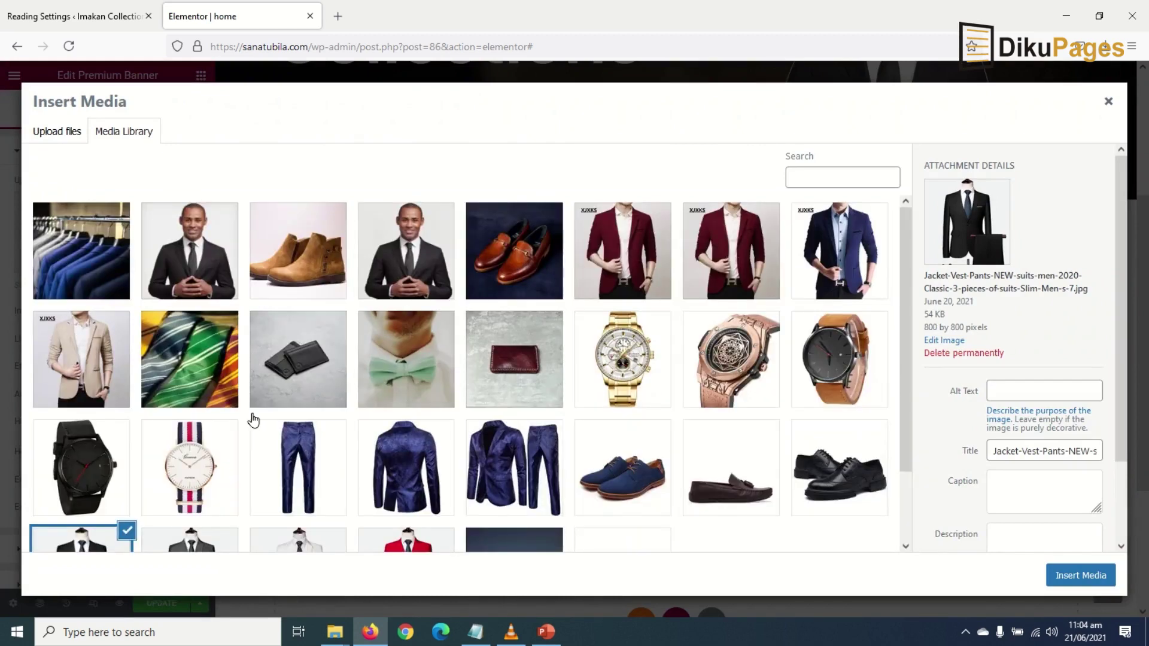
pyautogui.scroll(-2, 405, 419)
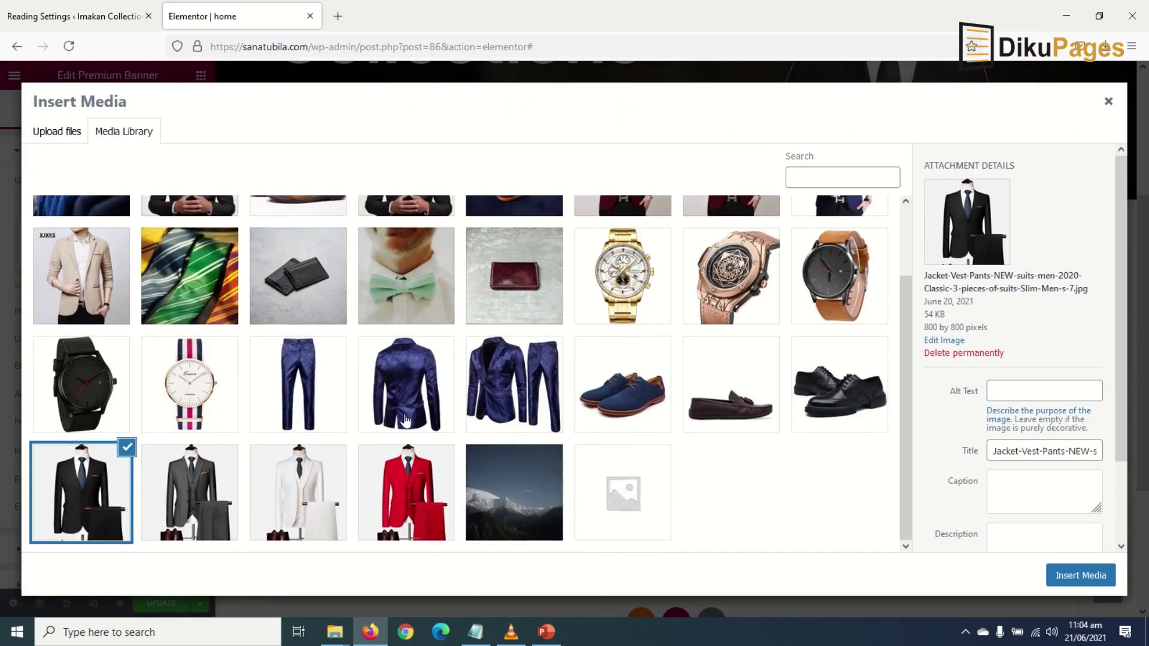
pyautogui.click(644, 268)
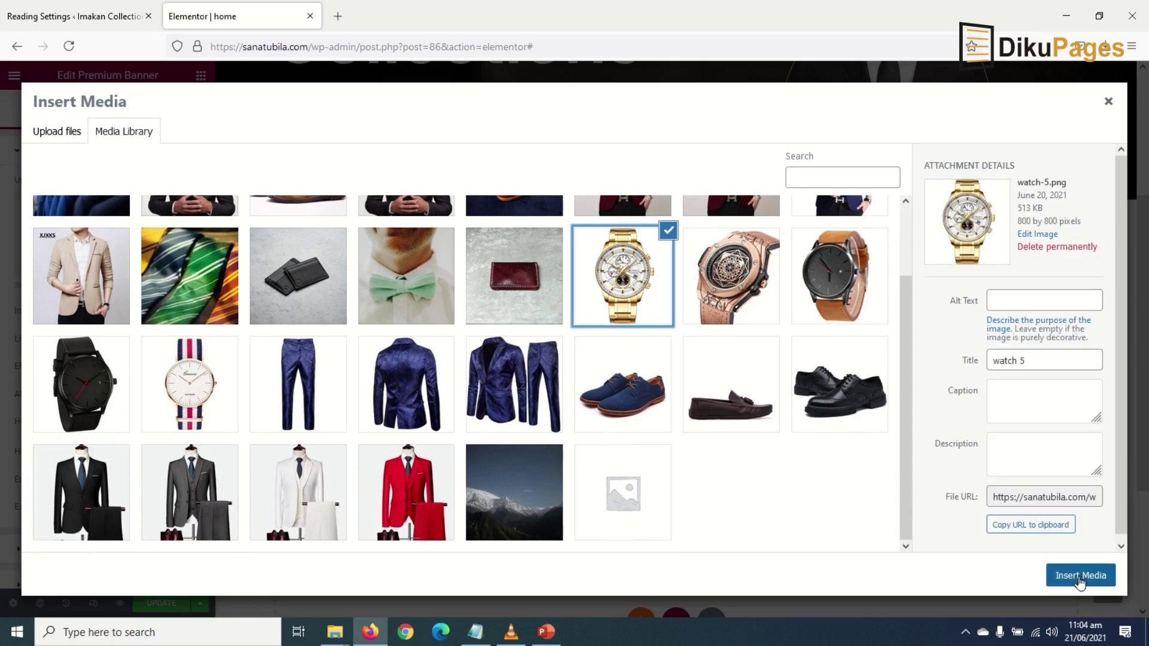
pyautogui.click(1076, 576)
# Step: Change the second banner's title to "WATCHES" and its description to "Quality Watches for Men"
pyautogui.click(51, 483)
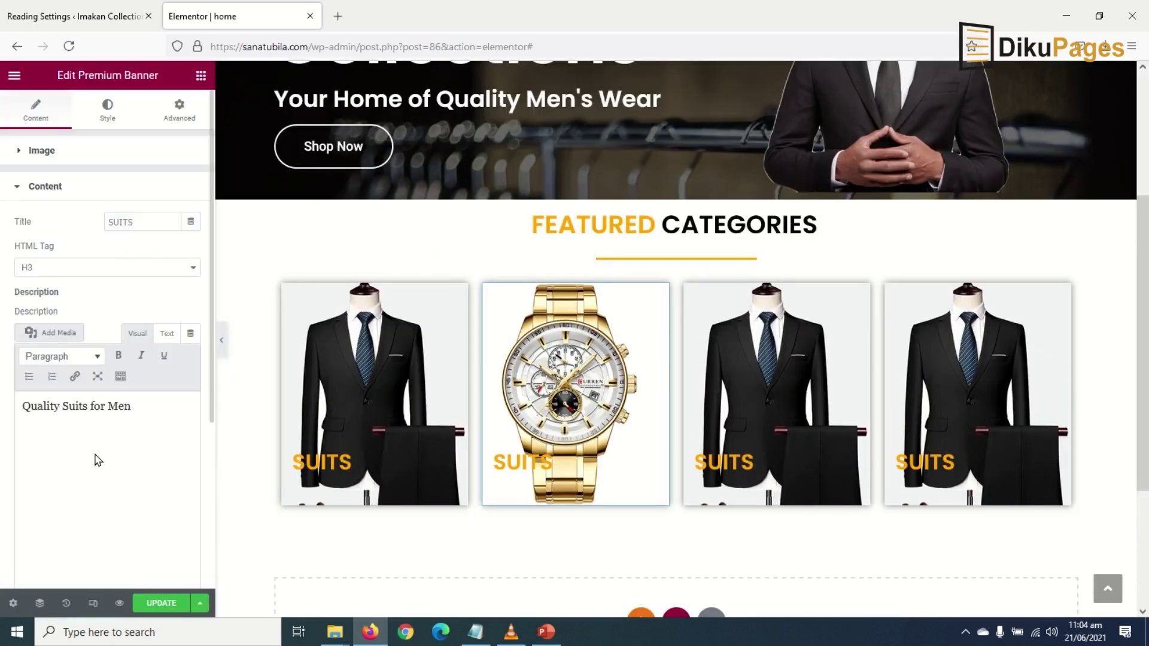
pyautogui.moveTo(141, 226); pyautogui.dragTo(26, 231)
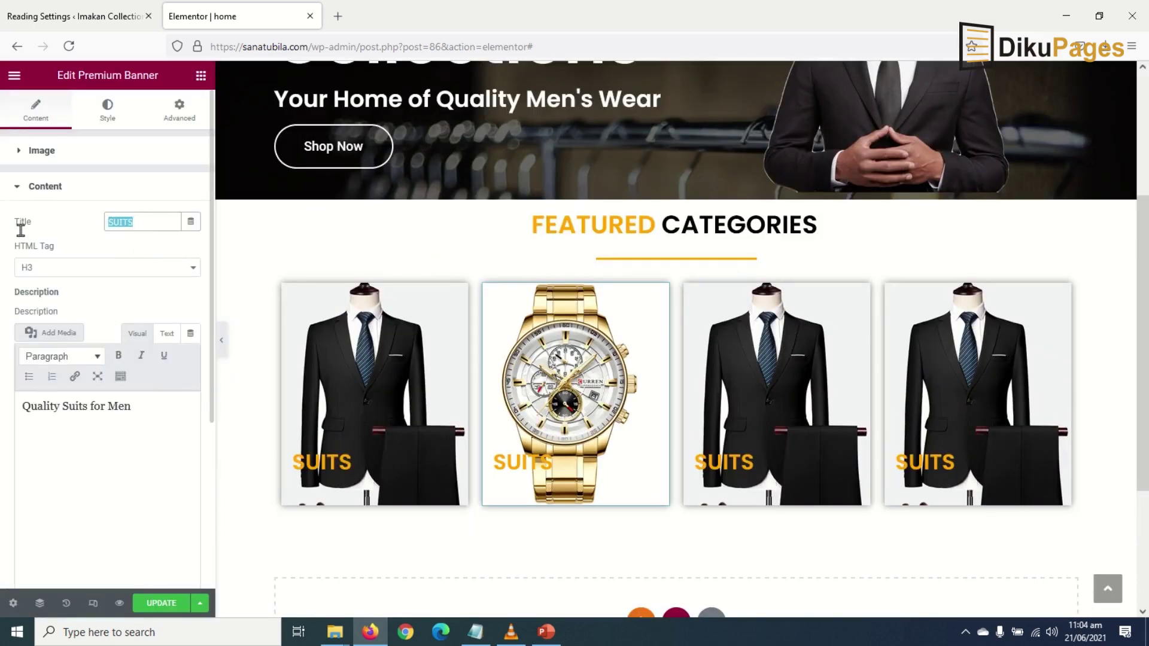
pyautogui.write('WATCHES')
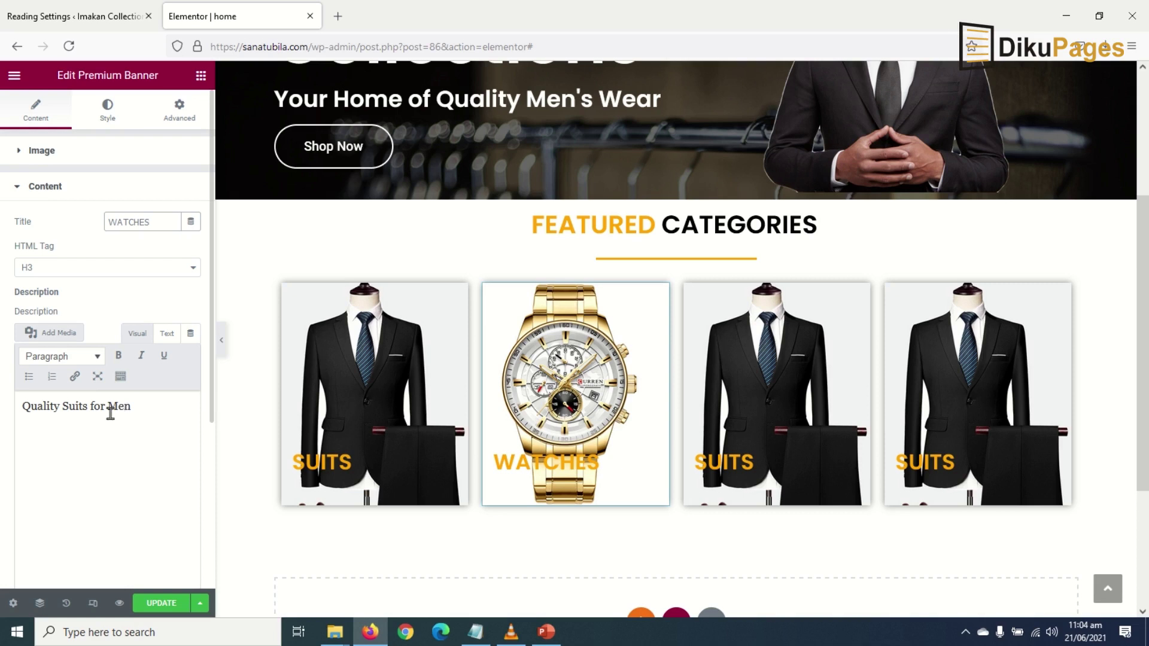
pyautogui.doubleClick(76, 407)
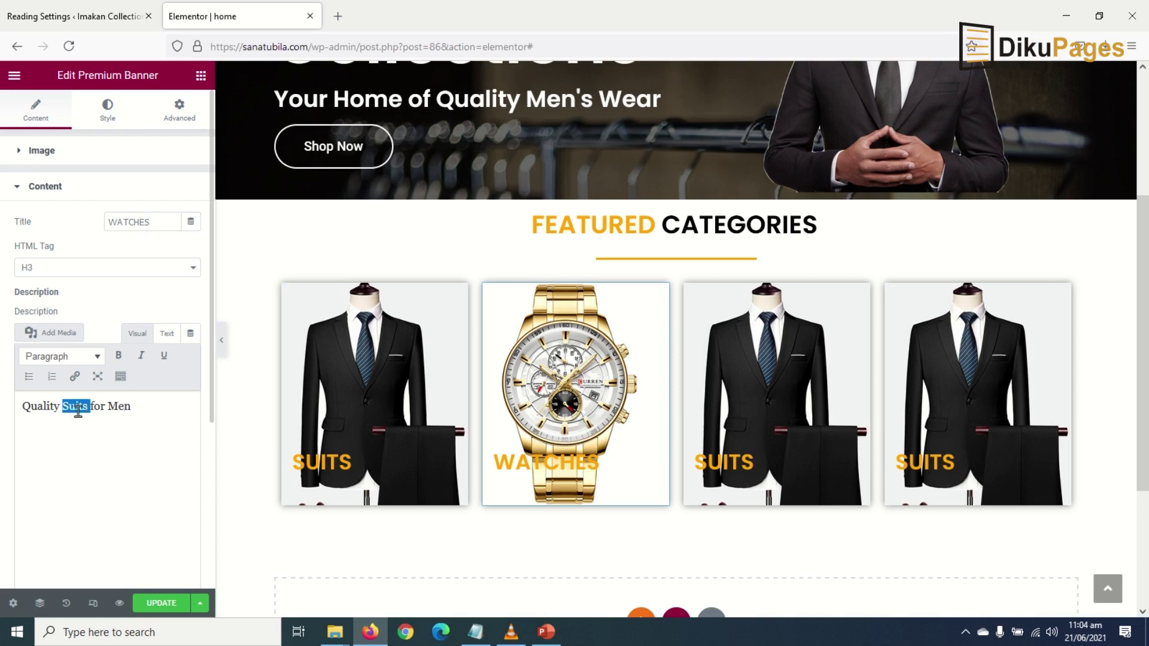
pyautogui.write('Watches')
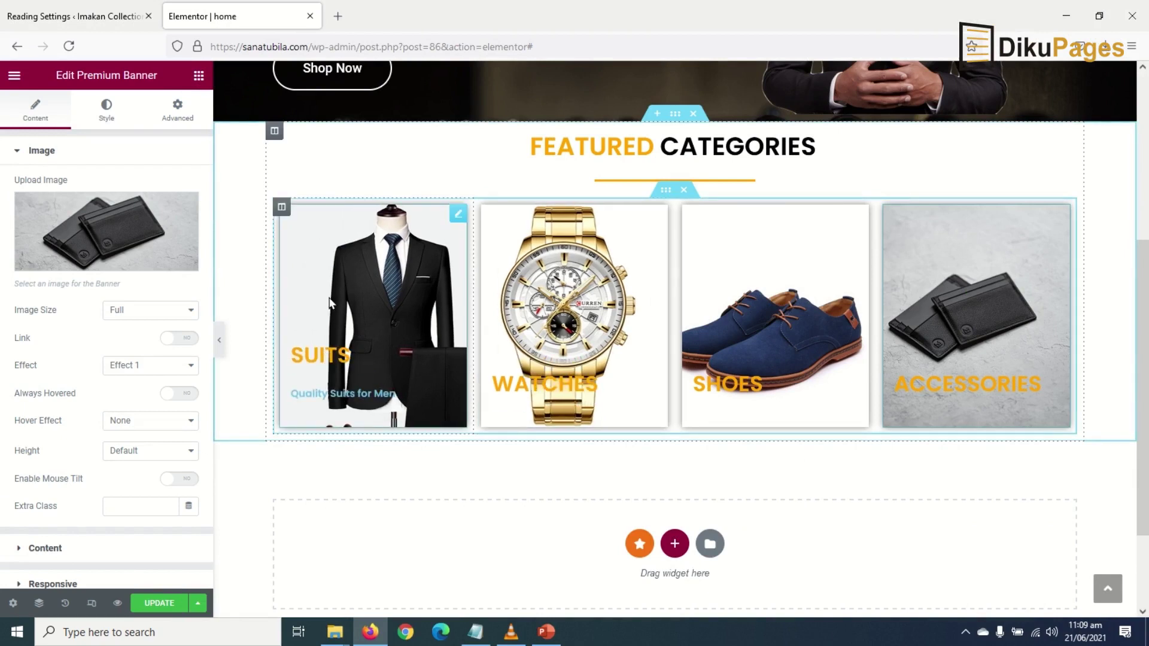
# Step: Turn on the suits banner's link, check the list of existing pages, and switch it to a custom link
pyautogui.click(363, 280)
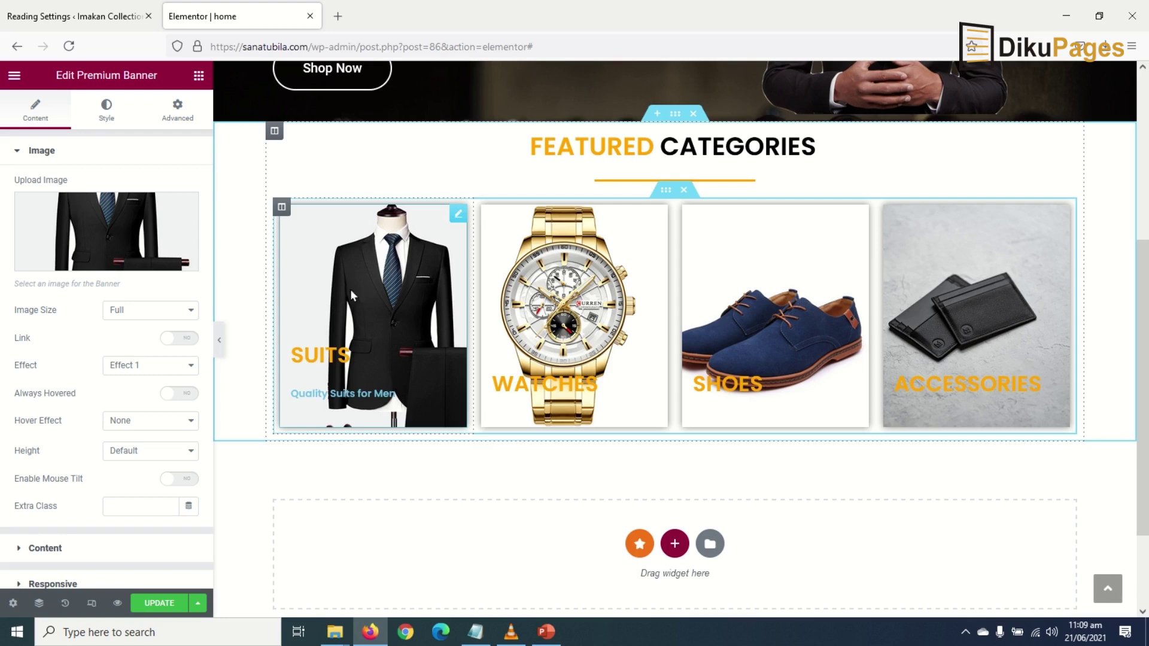
pyautogui.click(184, 339)
pyautogui.click(185, 407)
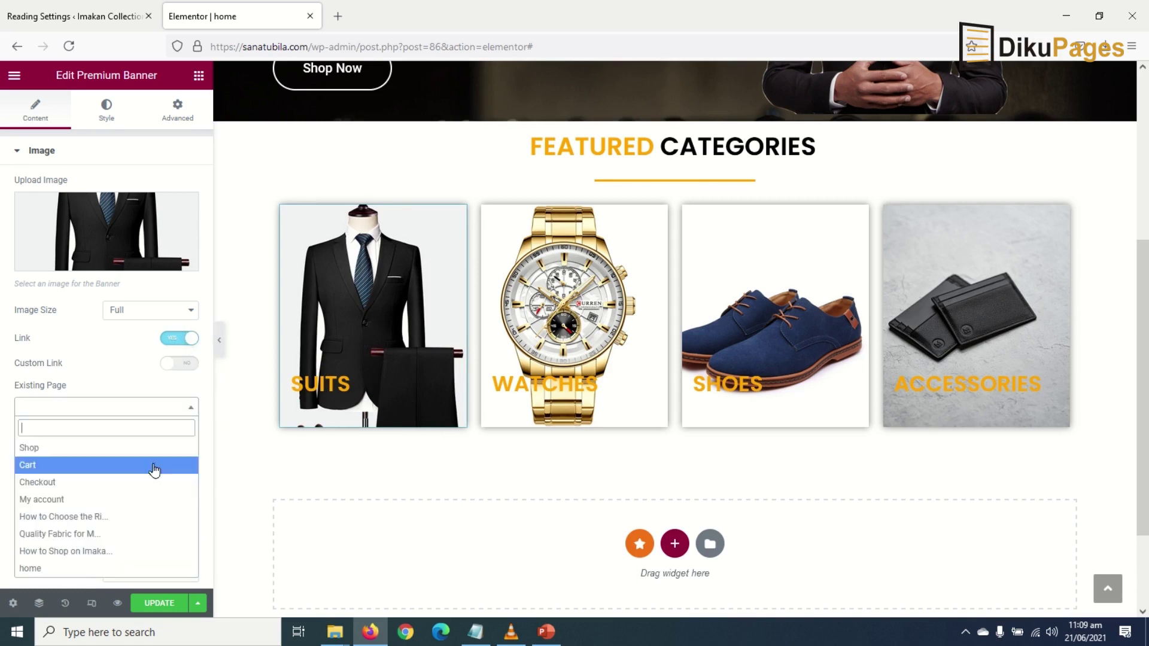
pyautogui.click(153, 377)
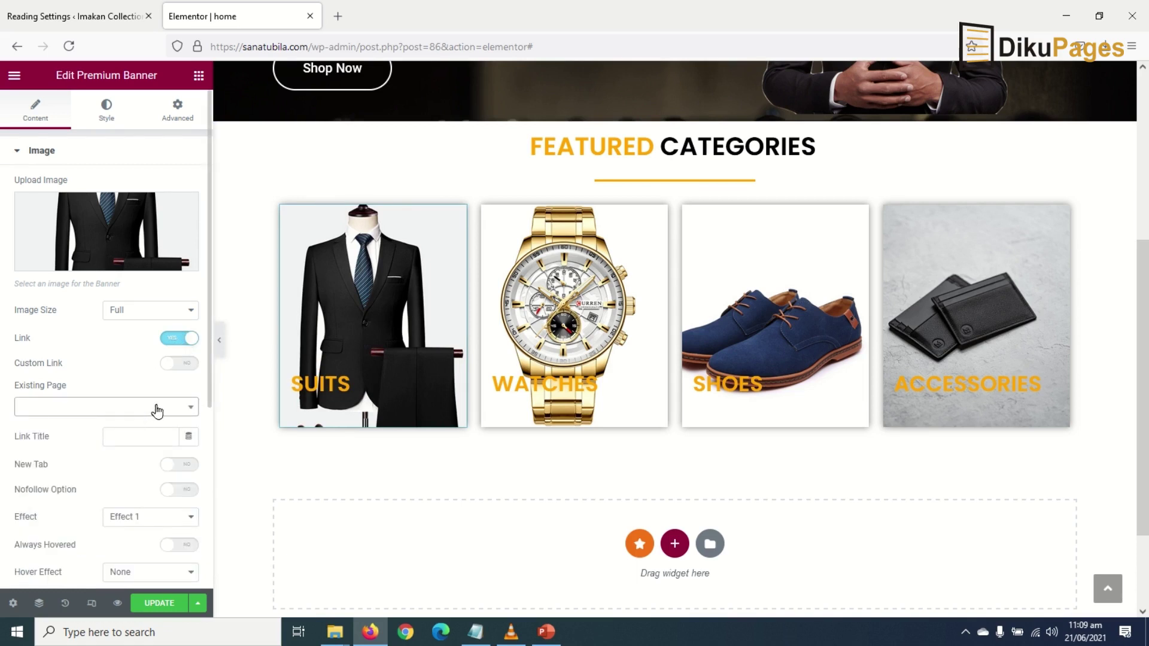
pyautogui.click(183, 408)
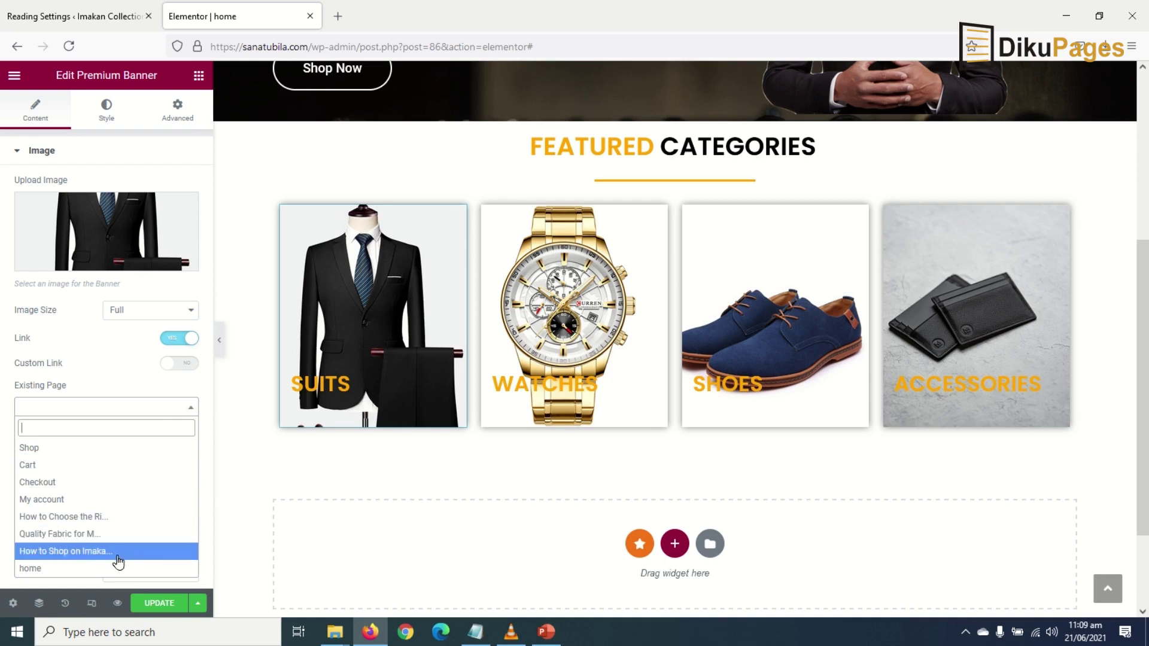
pyautogui.click(122, 385)
pyautogui.click(180, 364)
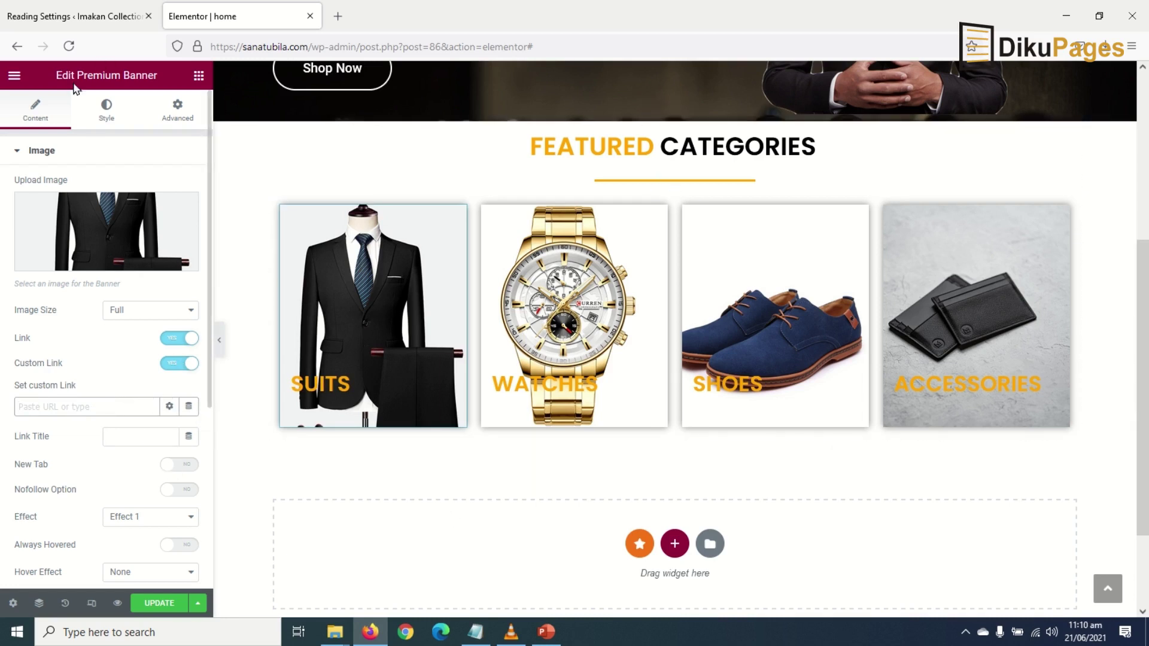
# Step: Copy the Suits category's view link from the product categories page and paste it as the suits banner's custom link
pyautogui.click(37, 18)
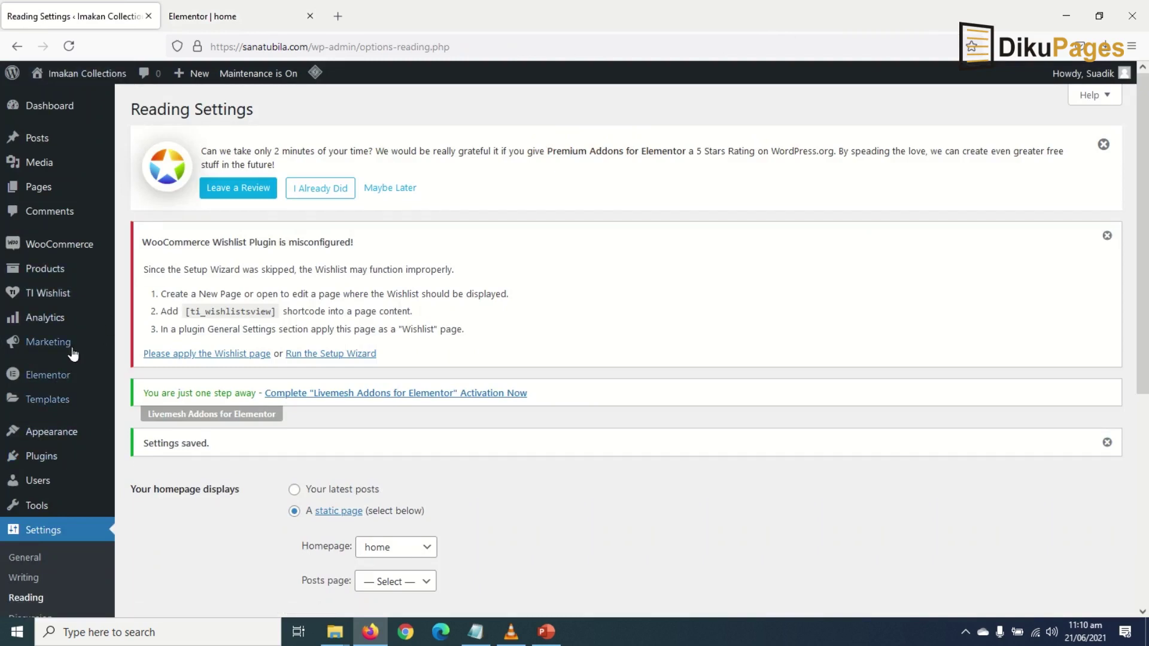
pyautogui.moveTo(24, 271)
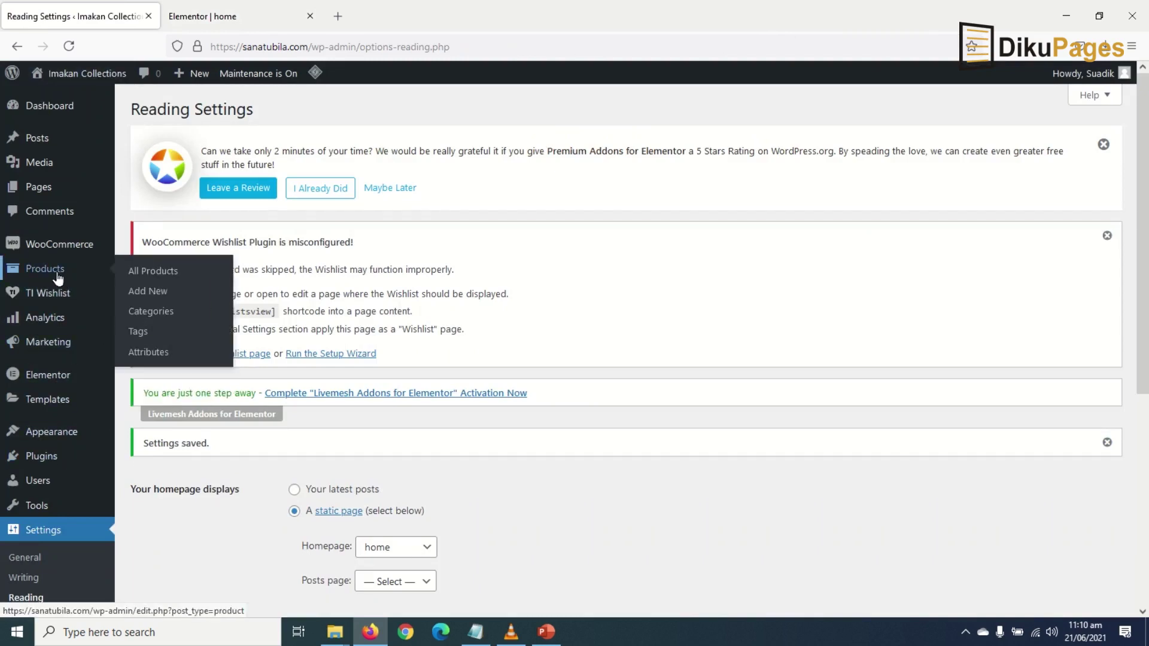
pyautogui.click(173, 321)
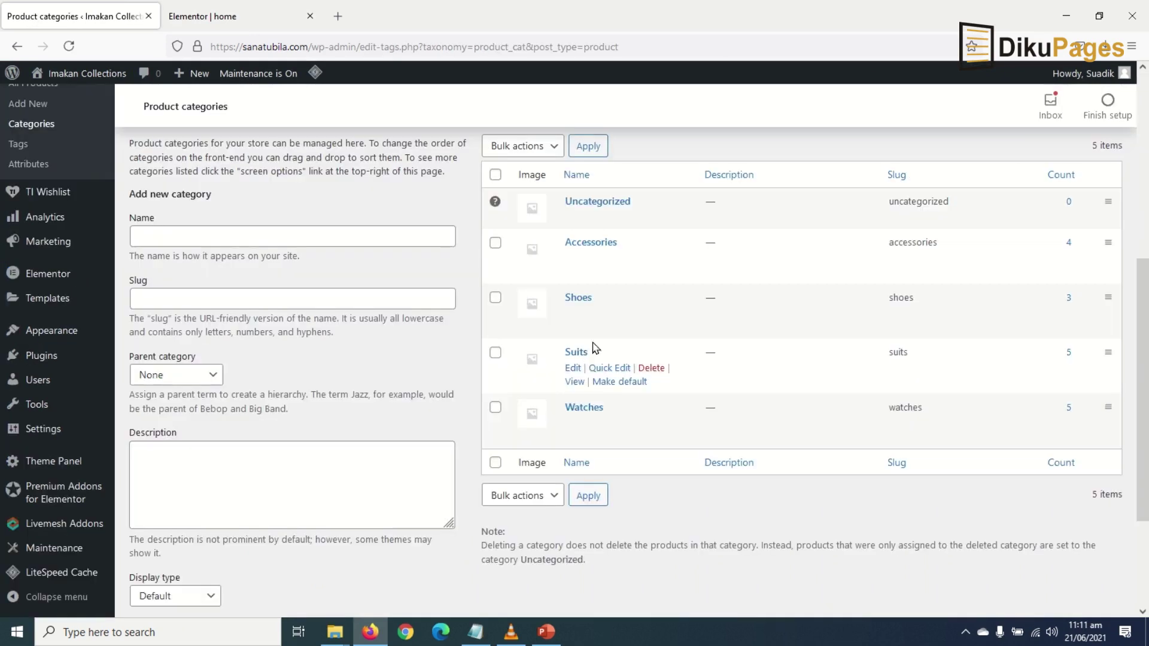
pyautogui.rightClick(575, 386)
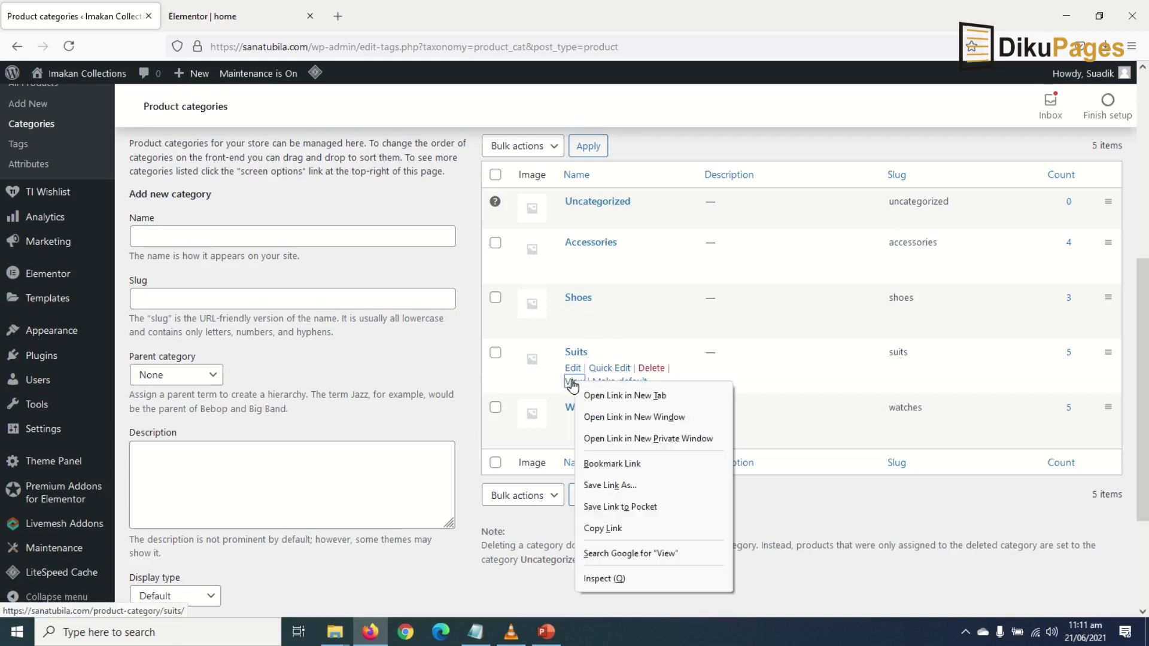
pyautogui.click(629, 531)
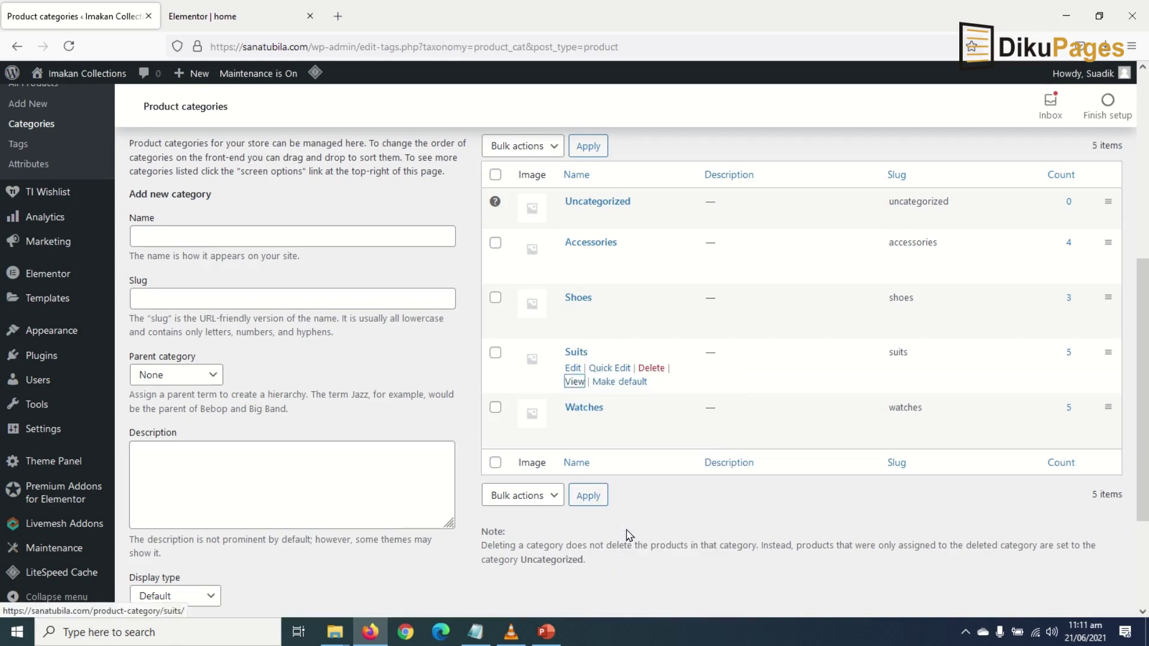
pyautogui.click(237, 12)
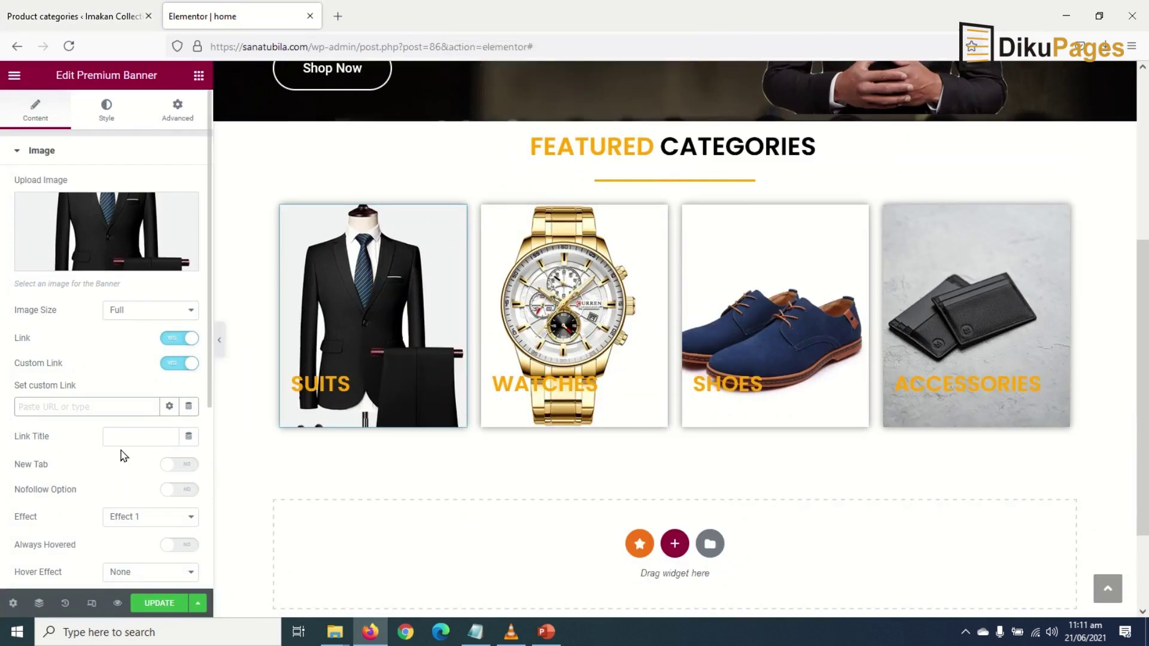
pyautogui.hotkey('ctrl', 'v')
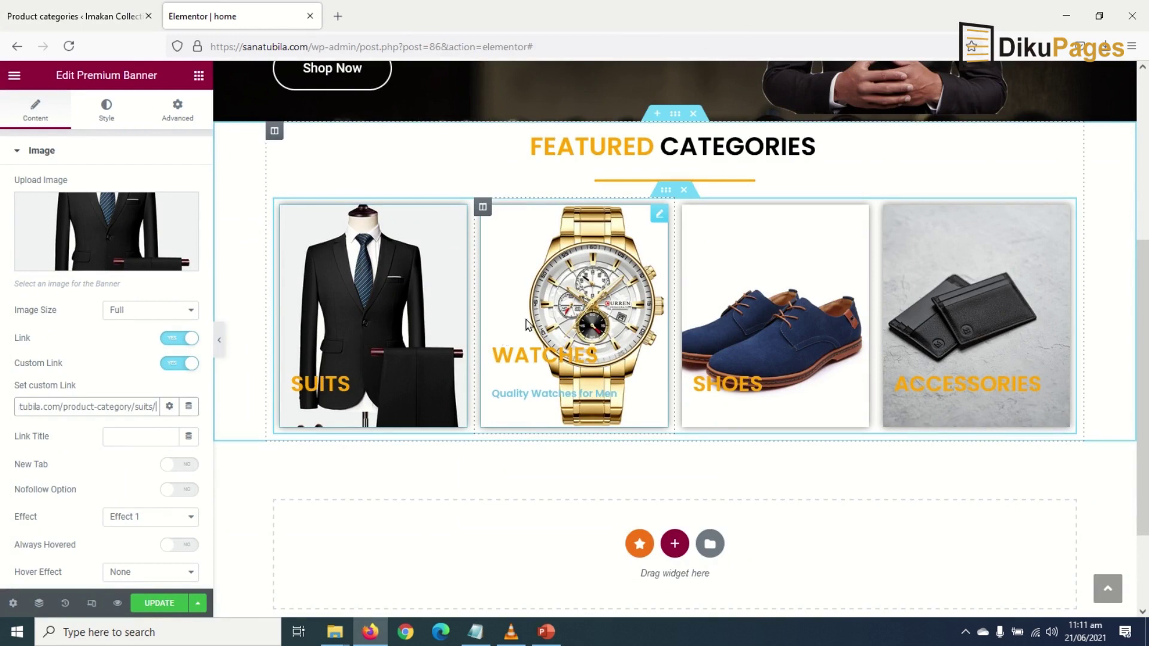
# Step: Enable a custom link on the watches banner and fill it with the Shoes category's view link copied from the product categories page
pyautogui.click(576, 346)
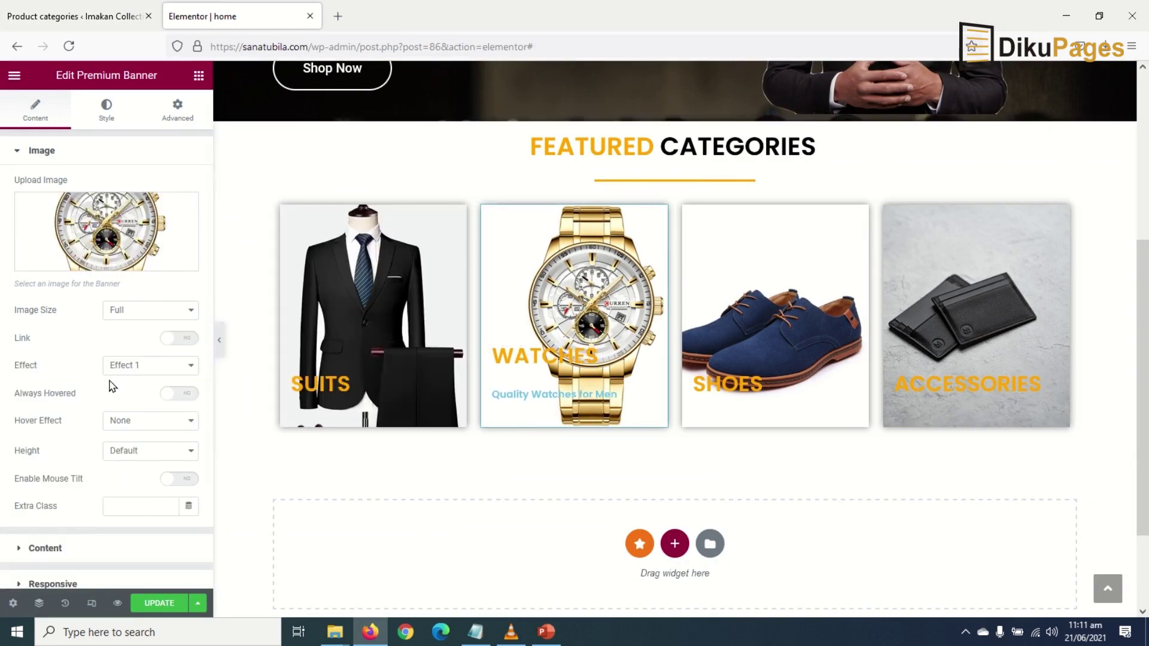
pyautogui.click(184, 339)
pyautogui.click(186, 364)
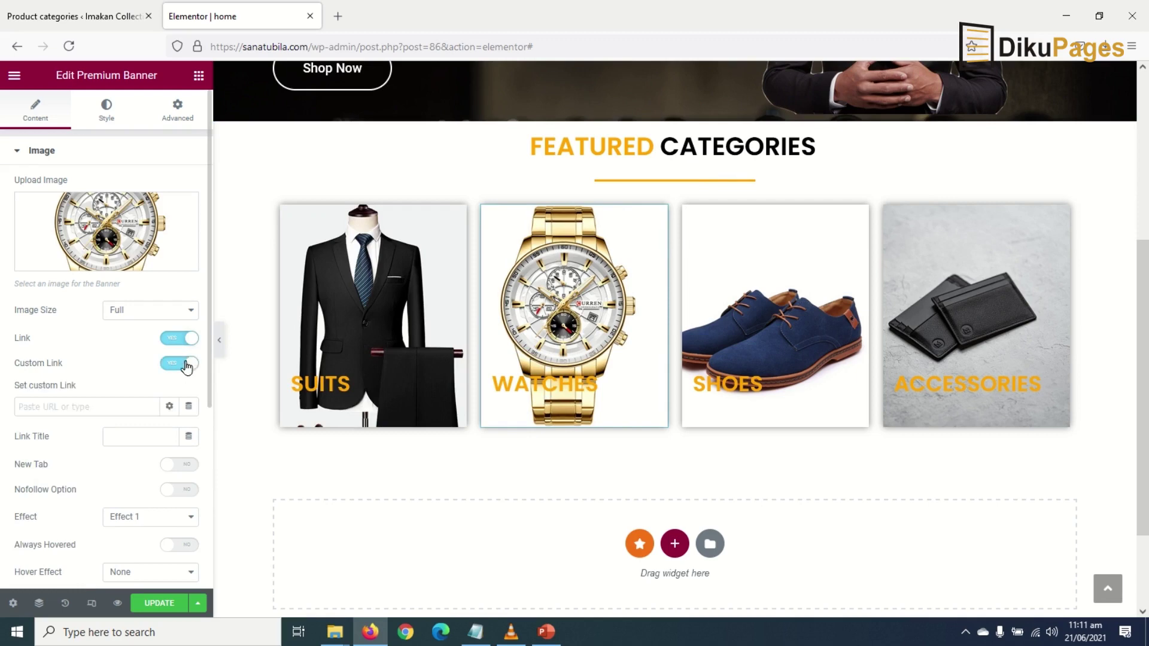
pyautogui.click(102, 24)
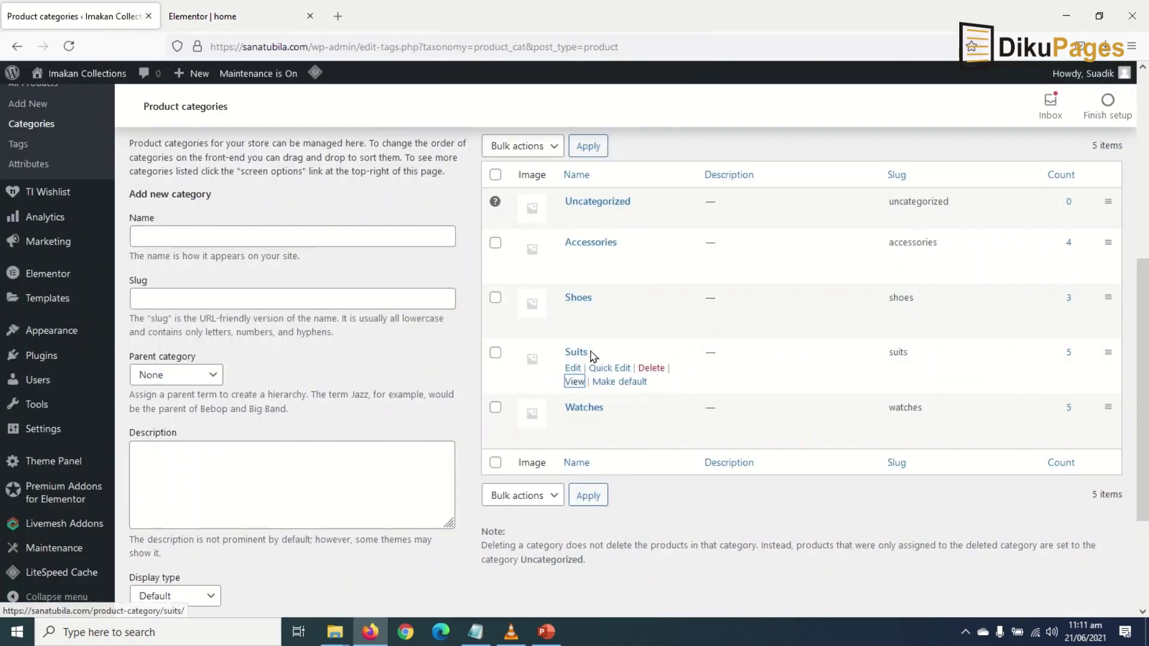
pyautogui.rightClick(577, 328)
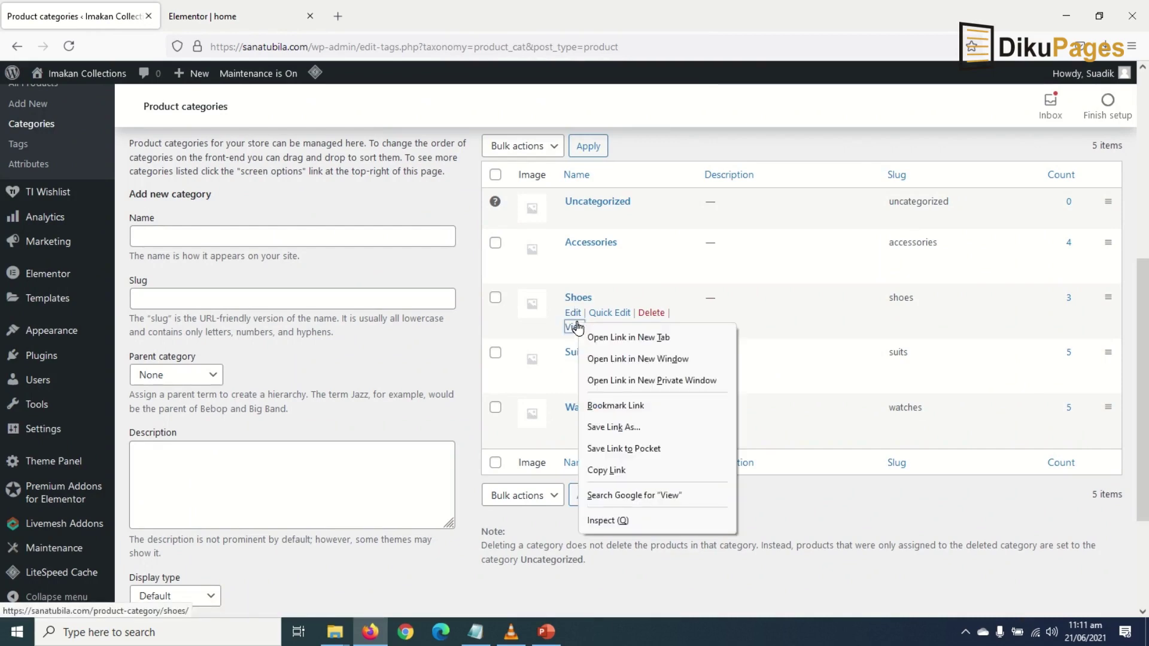
pyautogui.click(634, 469)
pyautogui.click(250, 16)
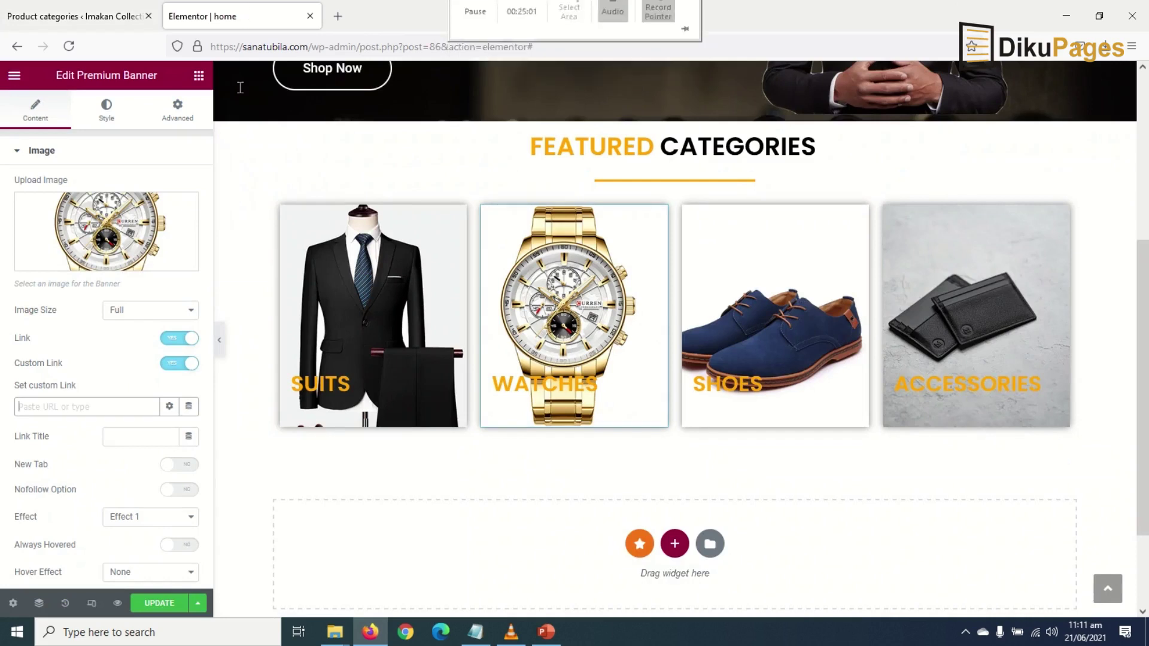
pyautogui.hotkey('ctrl', 'v')
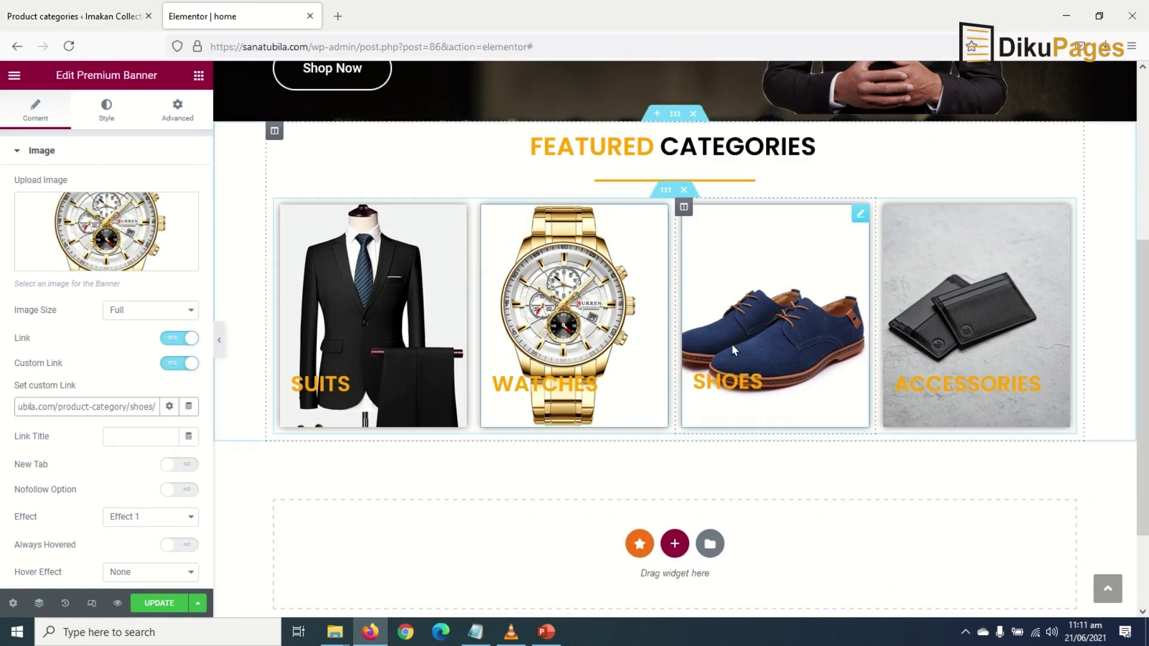
# Step: Enable a custom link on the shoes banner and paste the copied Shoes category URL into it
pyautogui.click(766, 294)
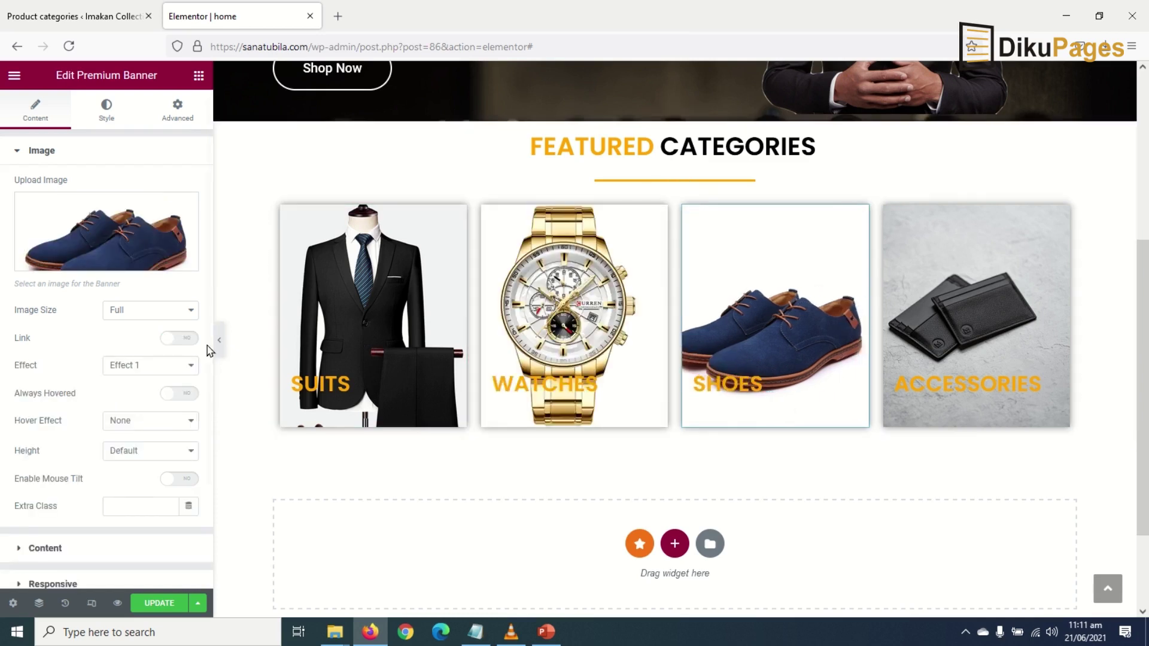
pyautogui.click(181, 338)
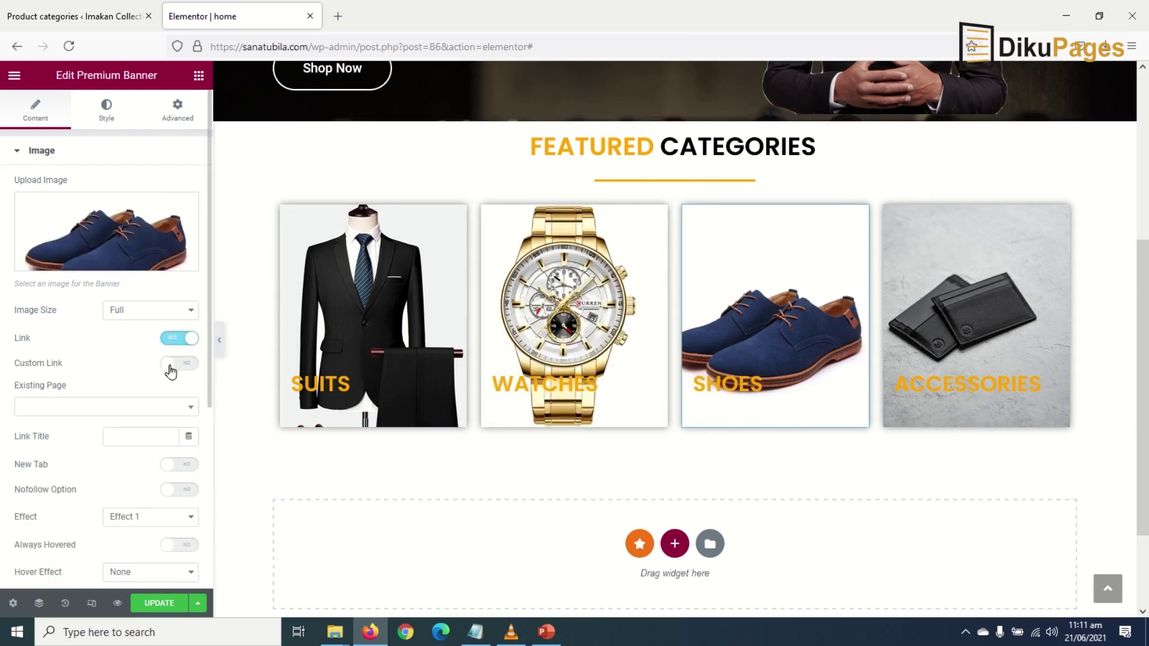
pyautogui.click(189, 364)
pyautogui.click(90, 404)
pyautogui.hotkey('ctrl', 'v')
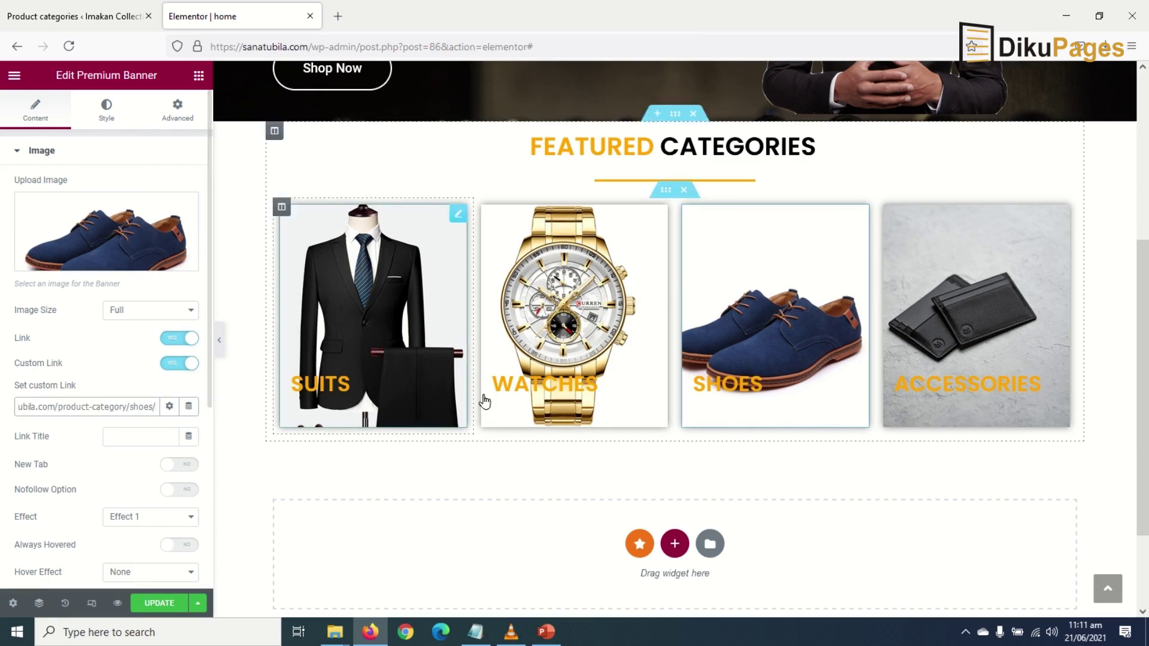
# Step: Copy the Watches category's view link from the product categories page and return to the home page editor
pyautogui.moveTo(556, 401); pyautogui.dragTo(572, 335)
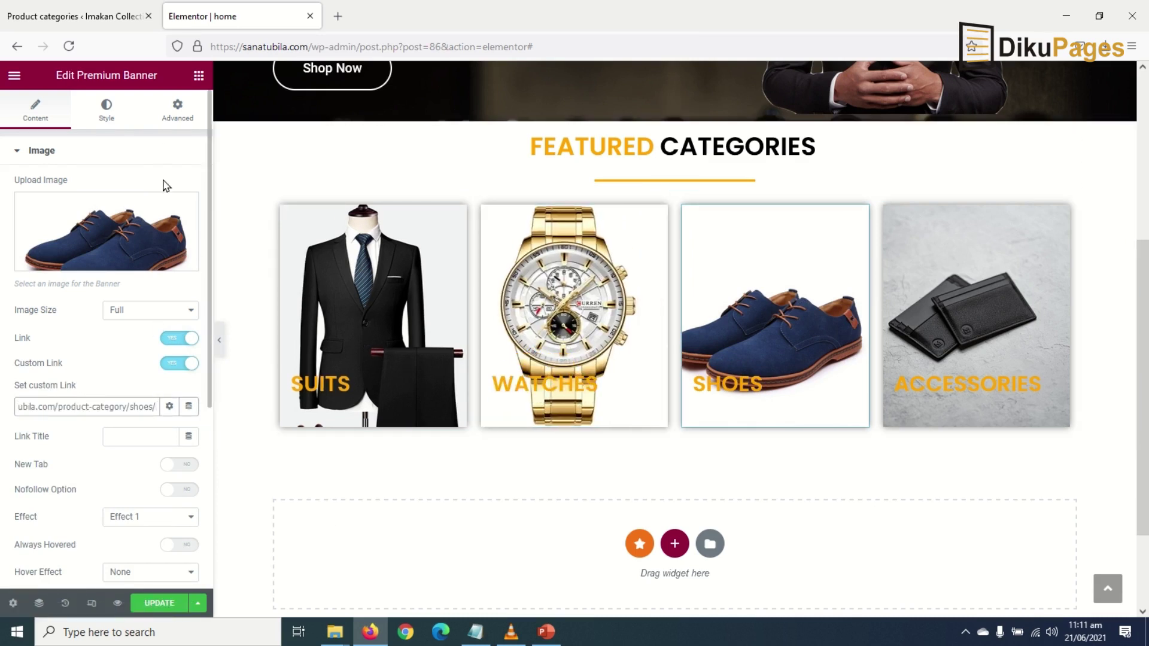
pyautogui.click(109, 24)
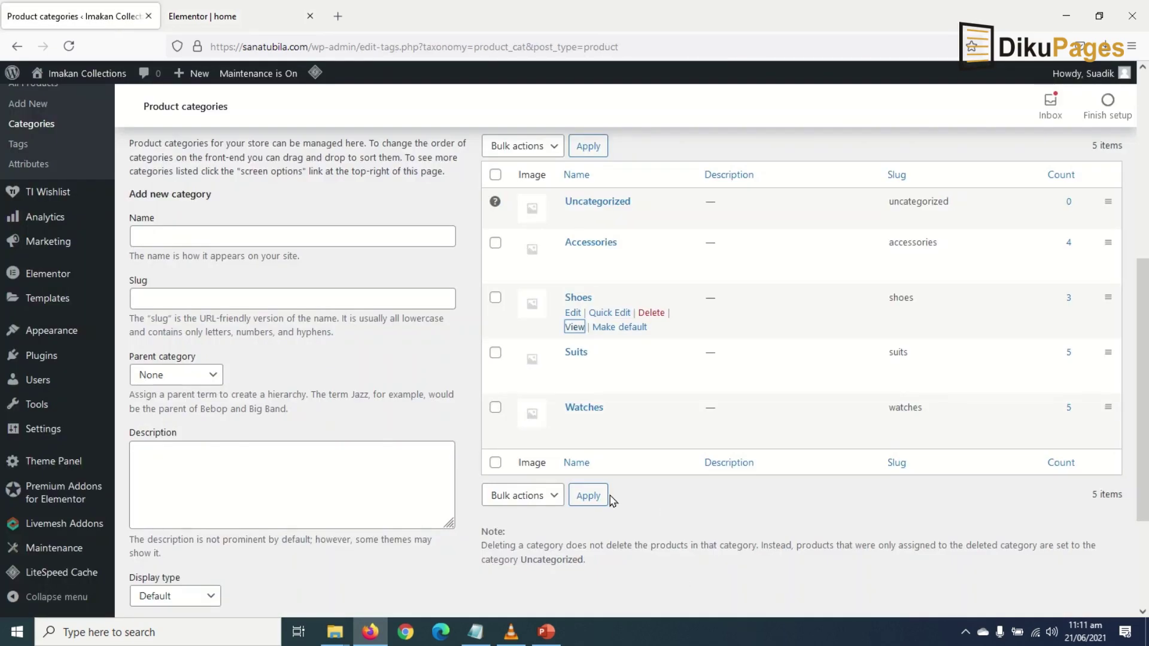
pyautogui.rightClick(572, 441)
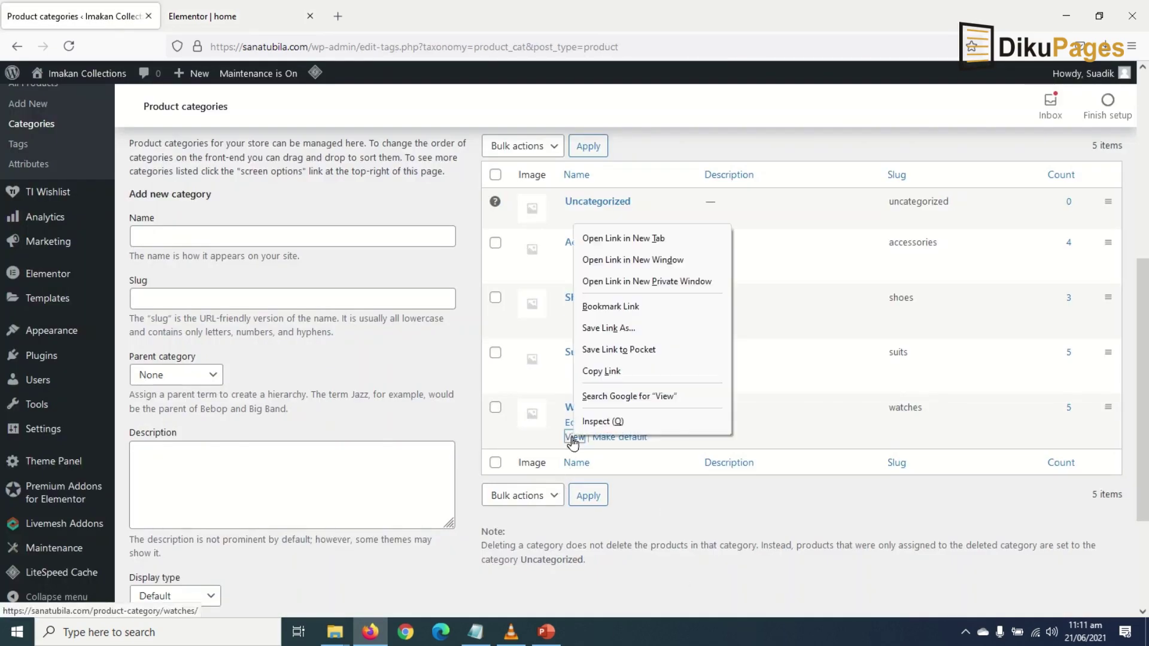
pyautogui.click(631, 377)
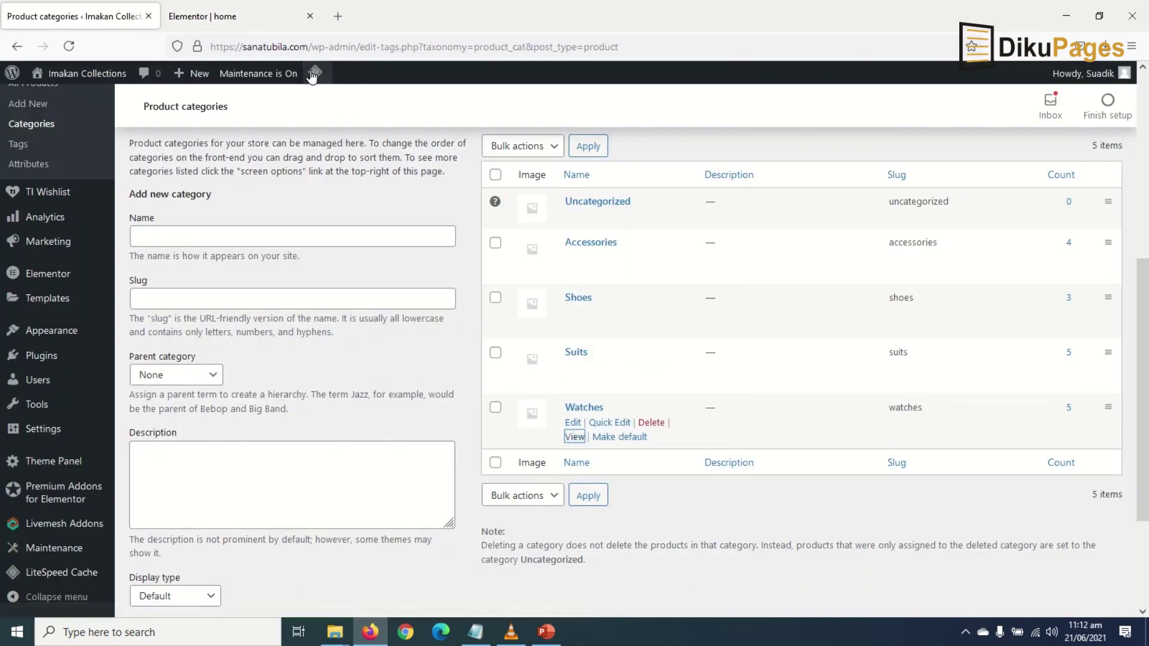
pyautogui.click(219, 27)
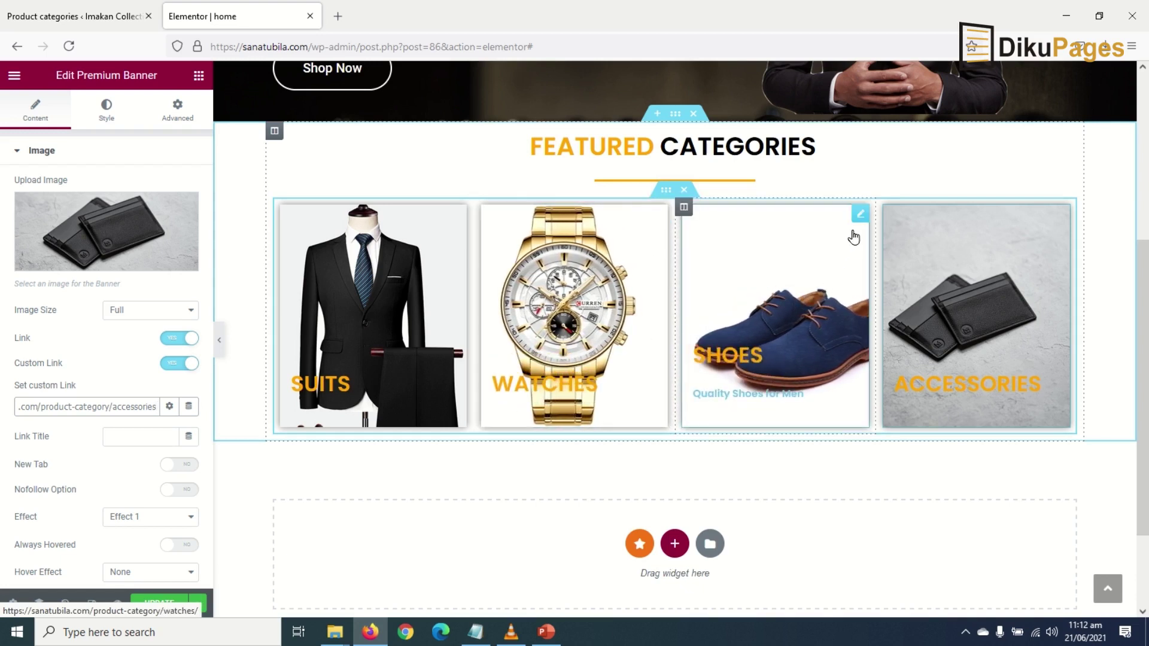
# Step: Swap two banners by moving the shoes banner into the second column and the watches banner into the third
pyautogui.moveTo(853, 237); pyautogui.dragTo(515, 257)
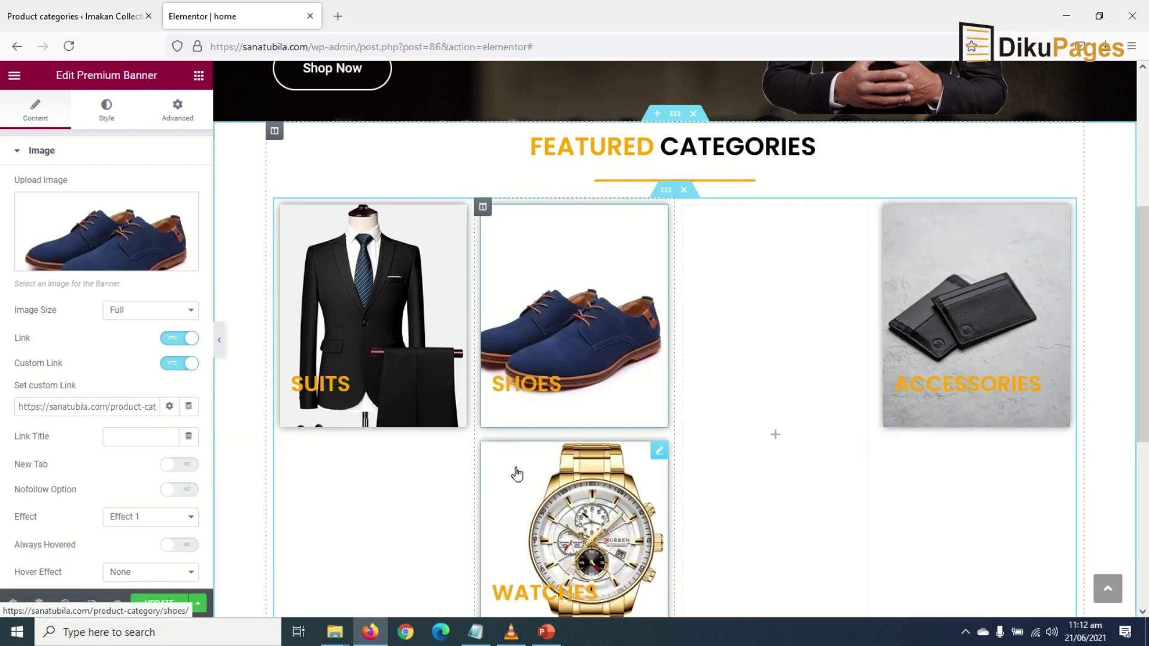
pyautogui.moveTo(657, 454); pyautogui.dragTo(757, 347)
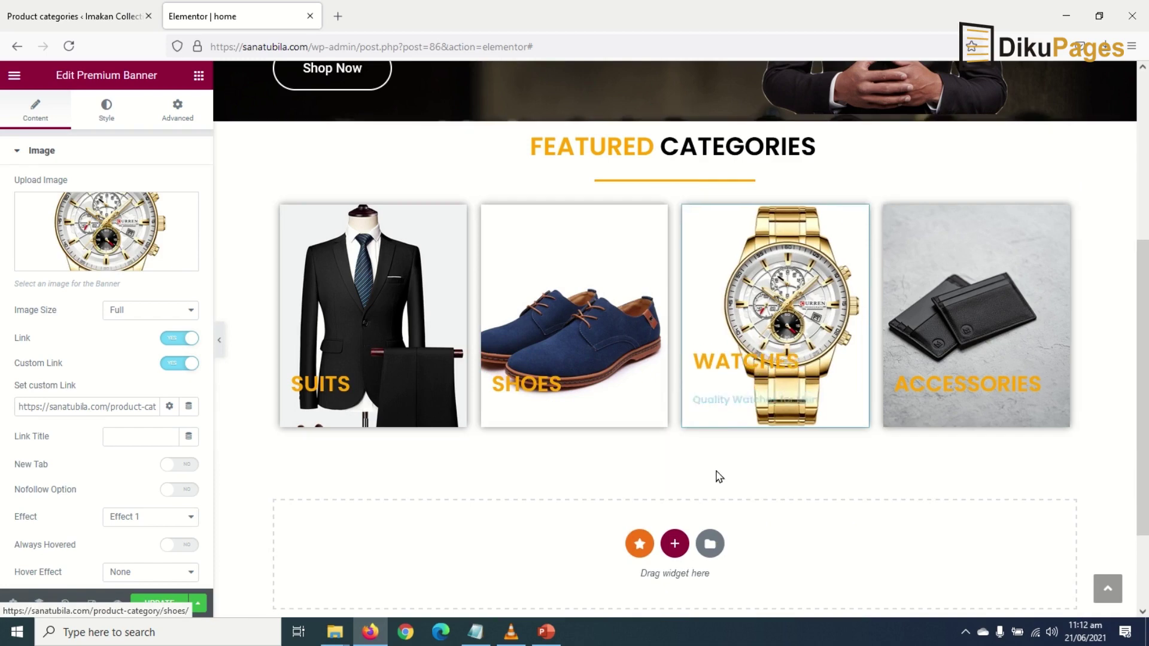
# Step: Set the Featured Categories section's top and bottom padding to 50 px and update the page
pyautogui.scroll(2, 685, 317)
pyautogui.scroll(-1, 651, 175)
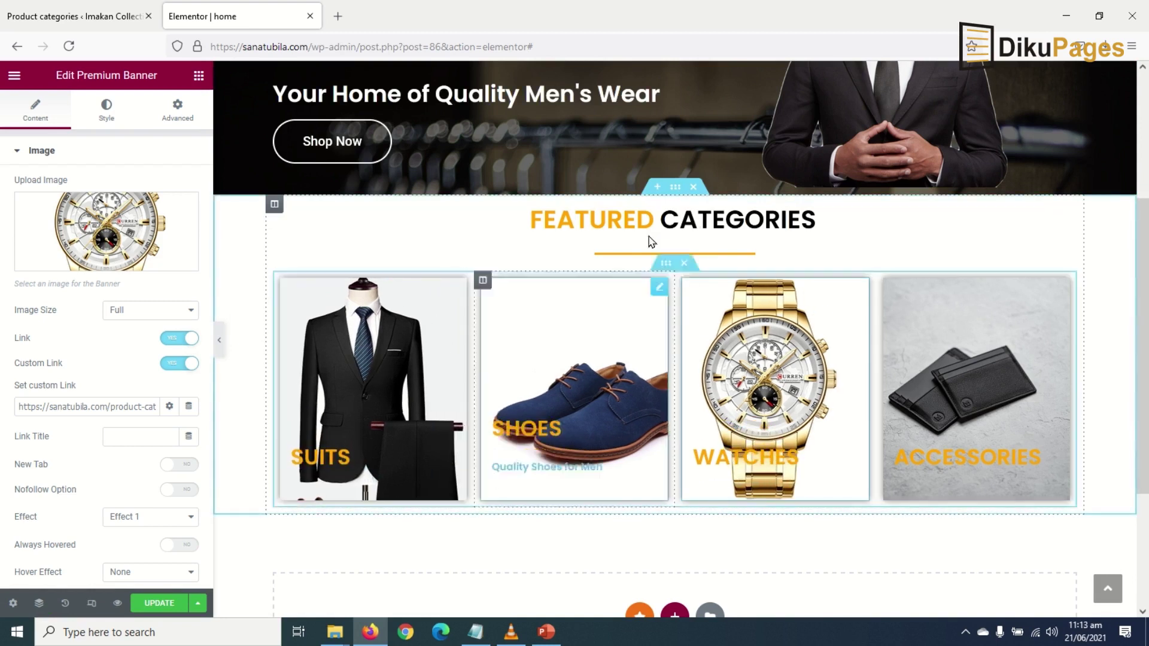
pyautogui.click(676, 189)
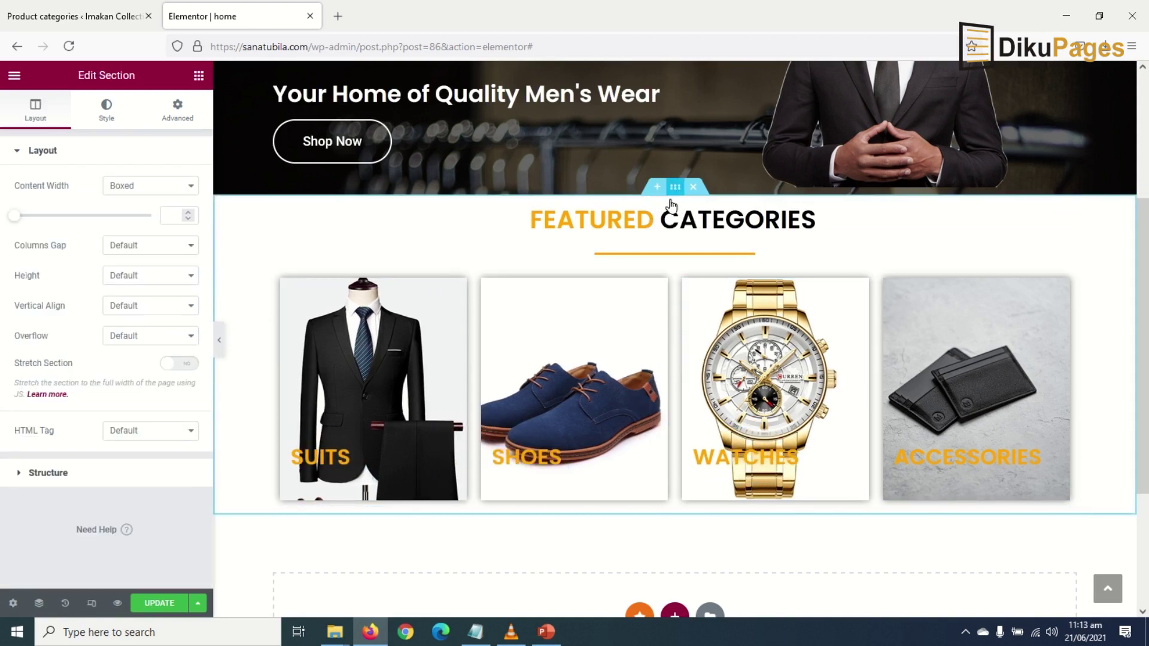
pyautogui.click(181, 108)
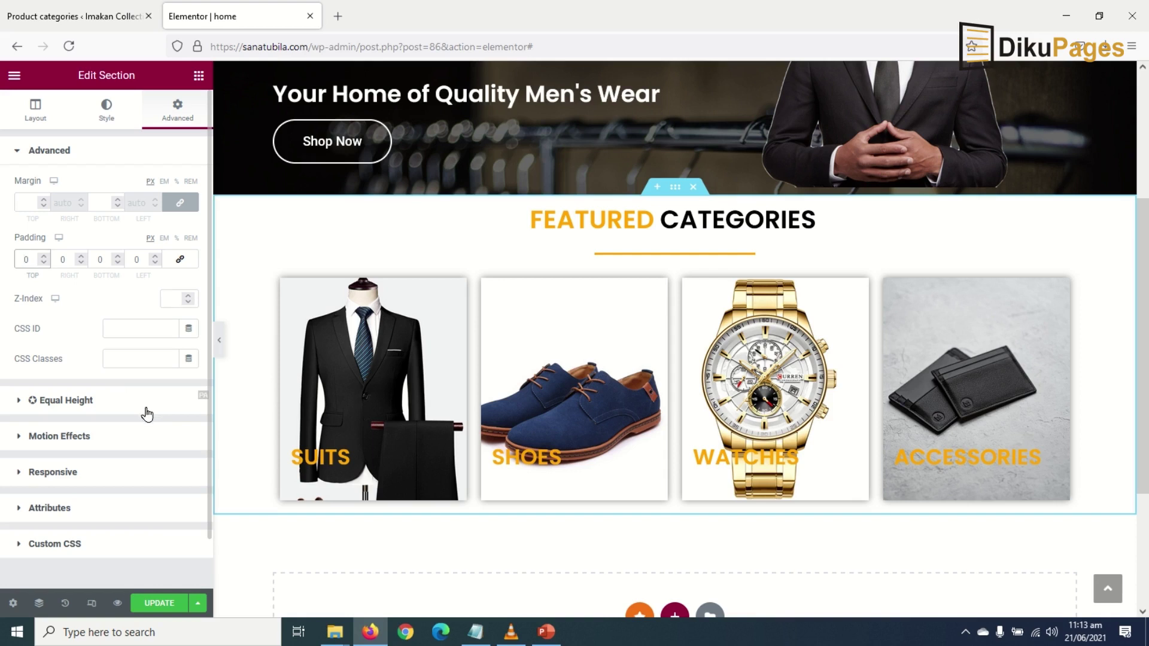
pyautogui.write('5')
pyautogui.click(97, 258)
pyautogui.write('50')
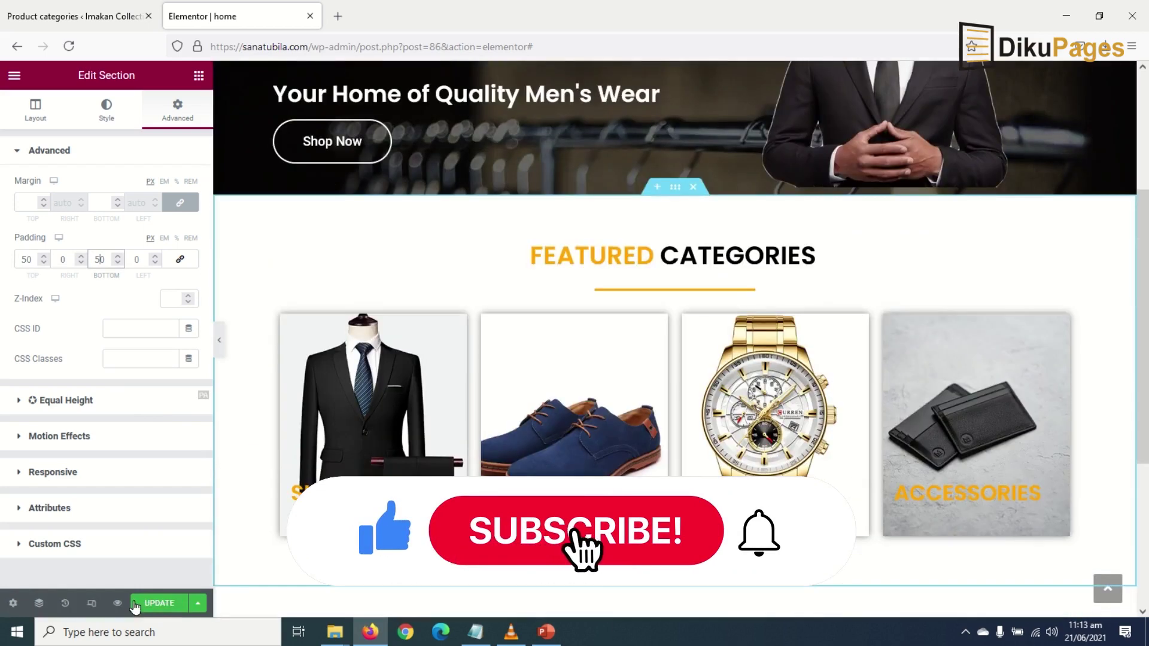
pyautogui.click(136, 605)
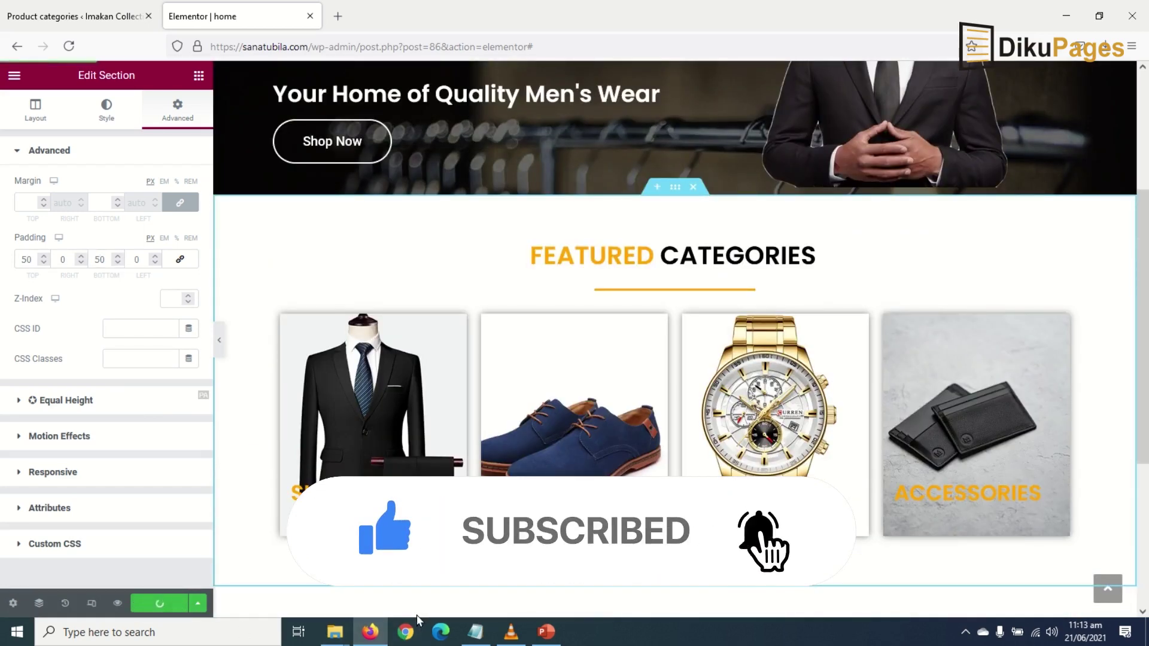